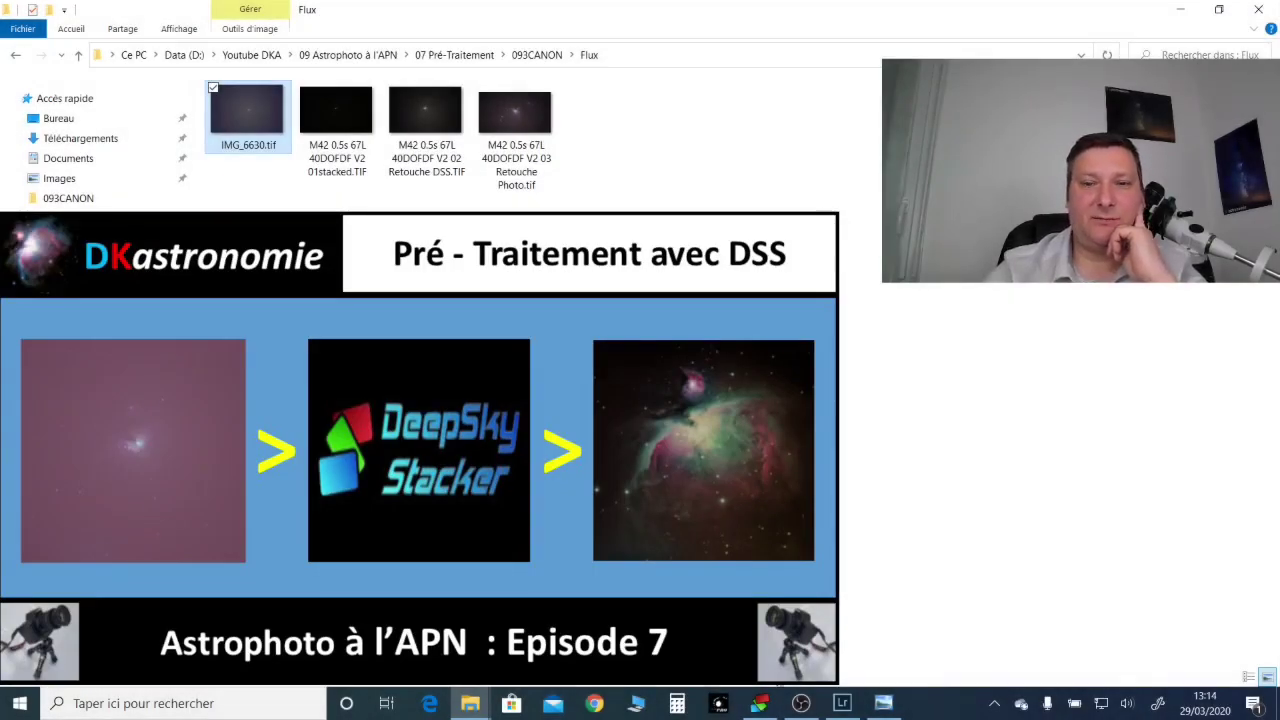
Step: Open IMG_6630.tif, zoom and pan to inspect its noise, then advance to the 01stacked TIF
double_click(246, 115)
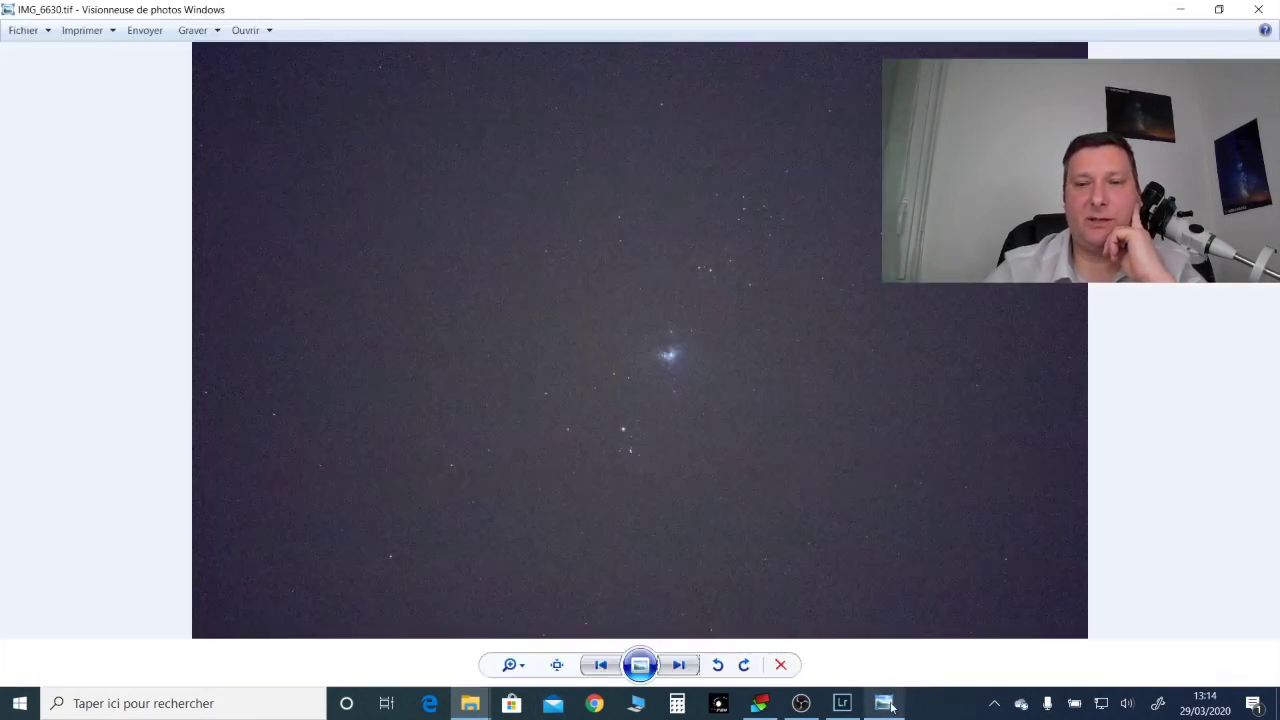
scroll(672, 372, up, 5)
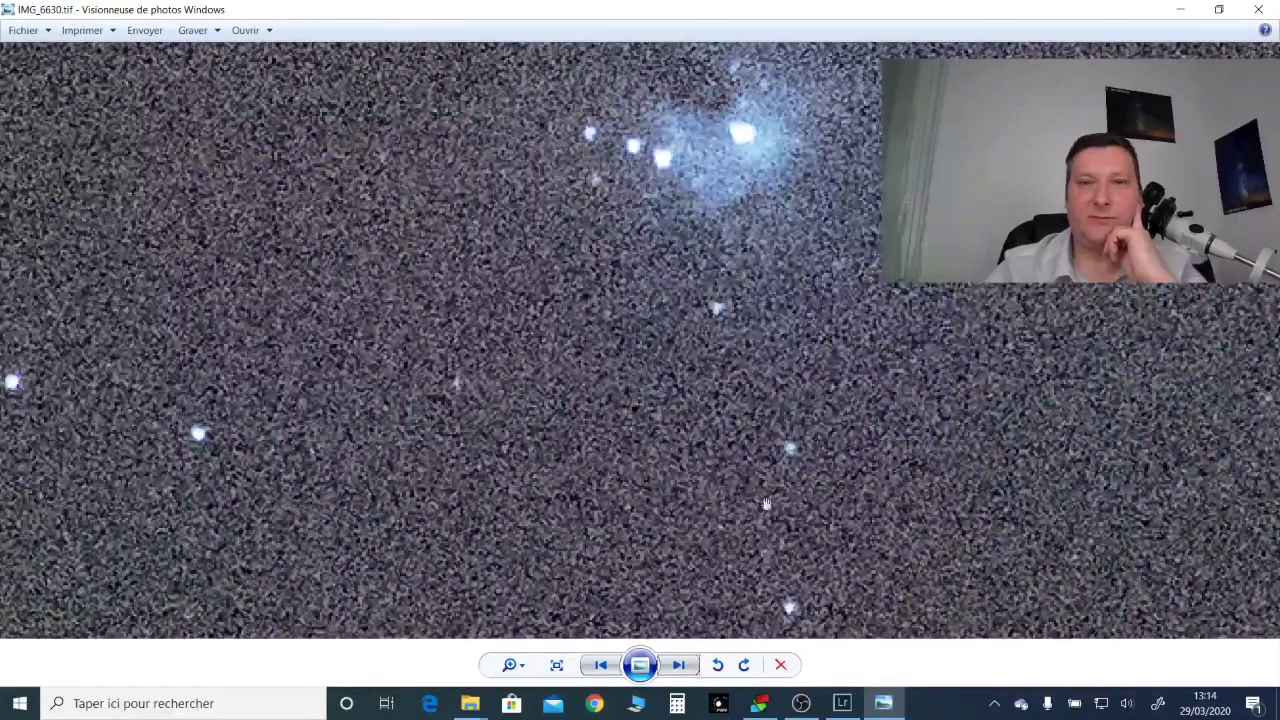
mouse_move(707, 203)
mouse_down()
mouse_move(630, 450)
mouse_move(716, 393)
mouse_up()
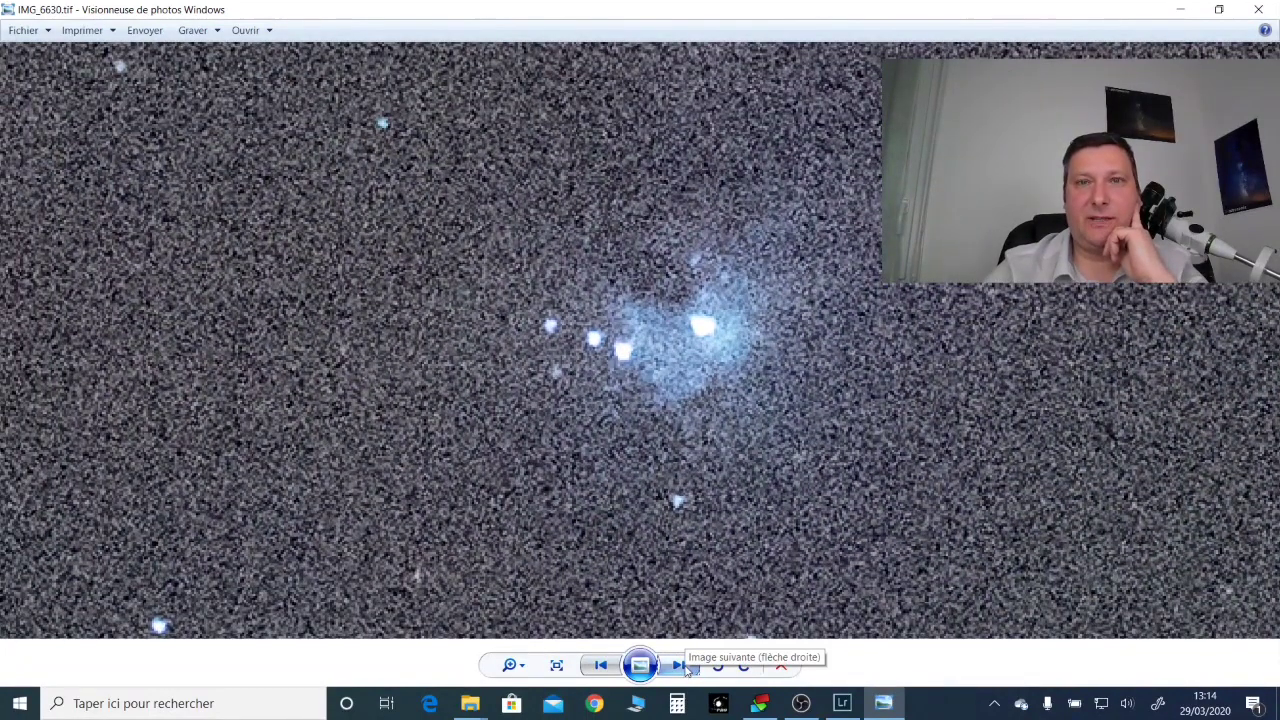
click(679, 665)
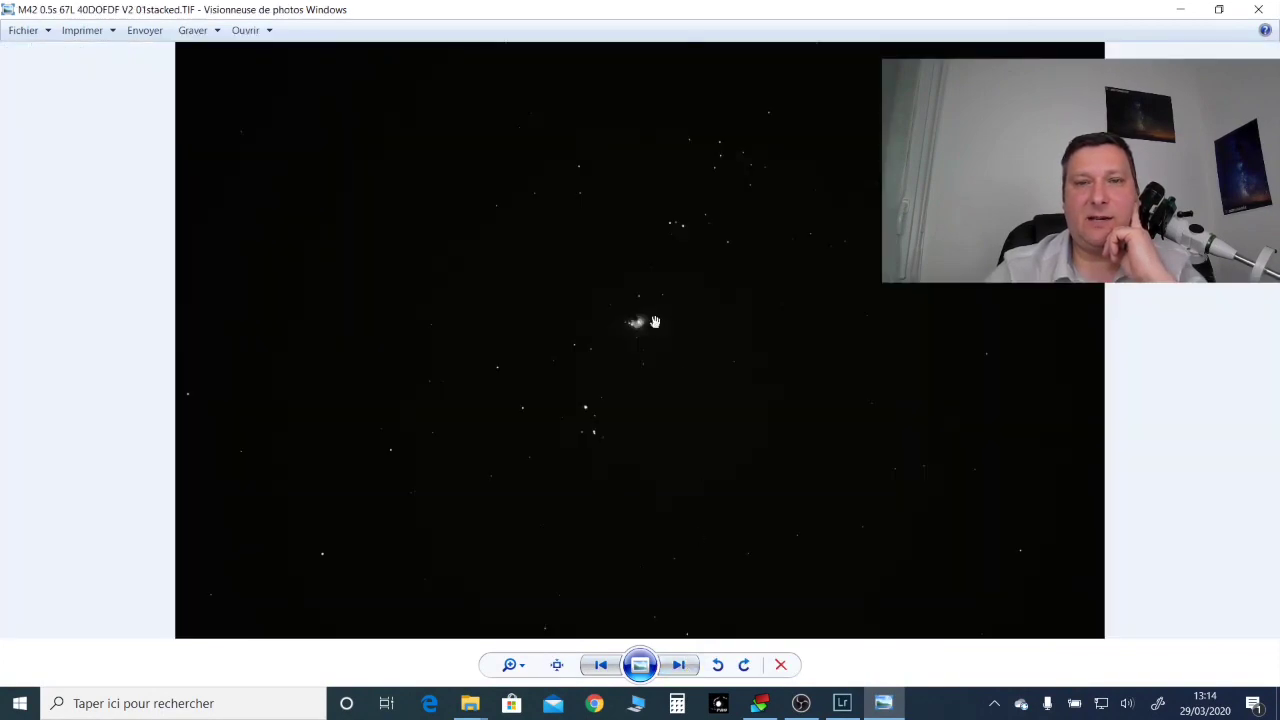
Step: Zoom into the 01stacked image and pan around the nebula core
scroll(675, 380, up, 3)
scroll(653, 355, up, 2)
drag(606, 364, 884, 471)
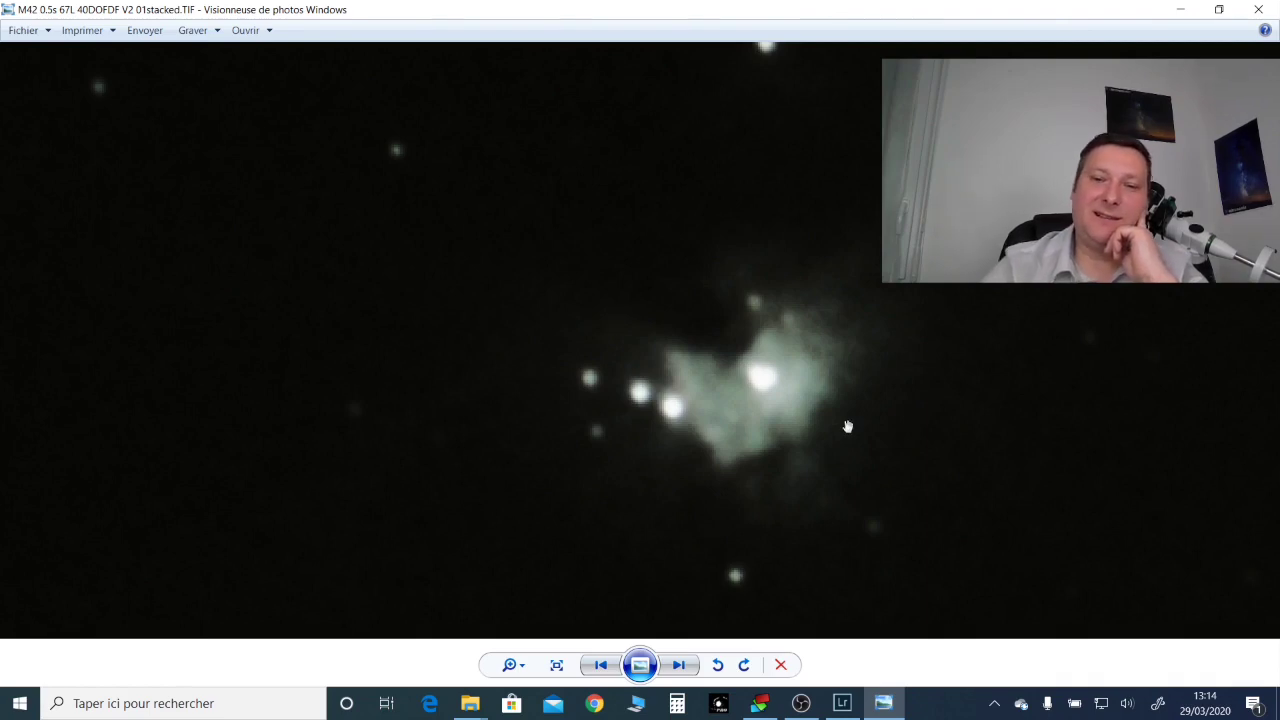
drag(770, 393, 641, 331)
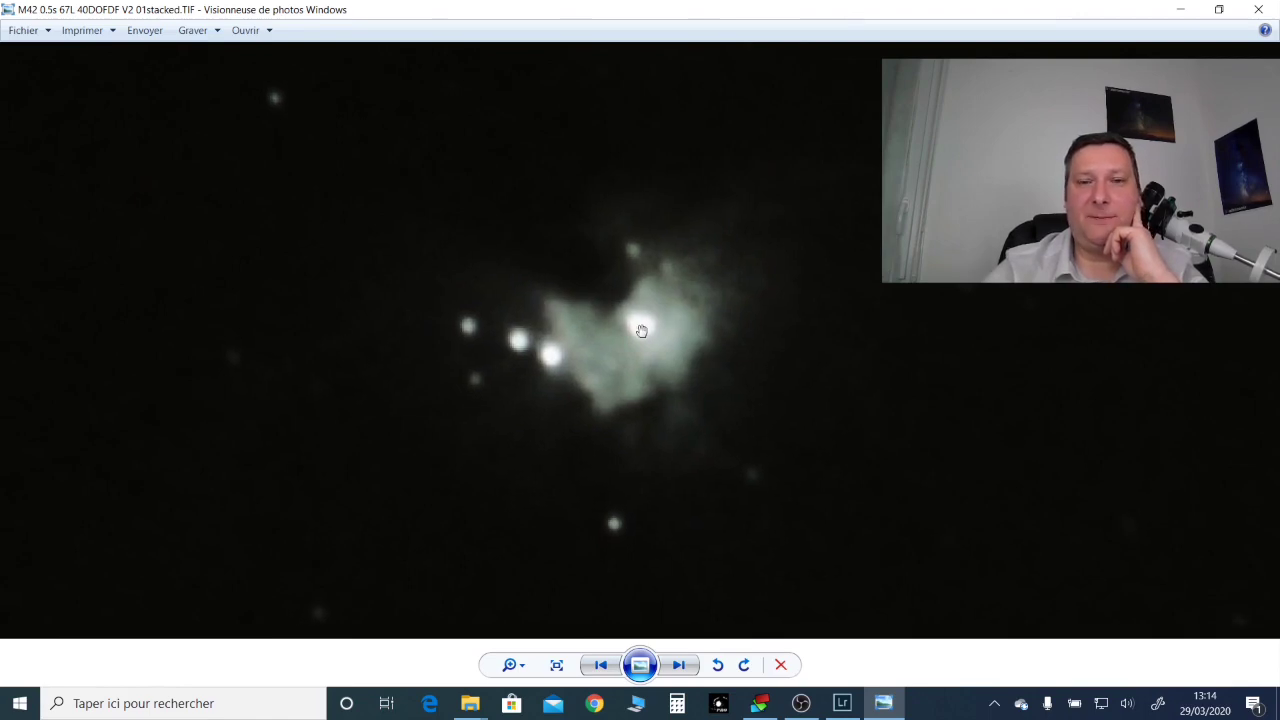
Step: Advance to the 02 Retouche DSS TIF and zoom in on the nebula
click(687, 676)
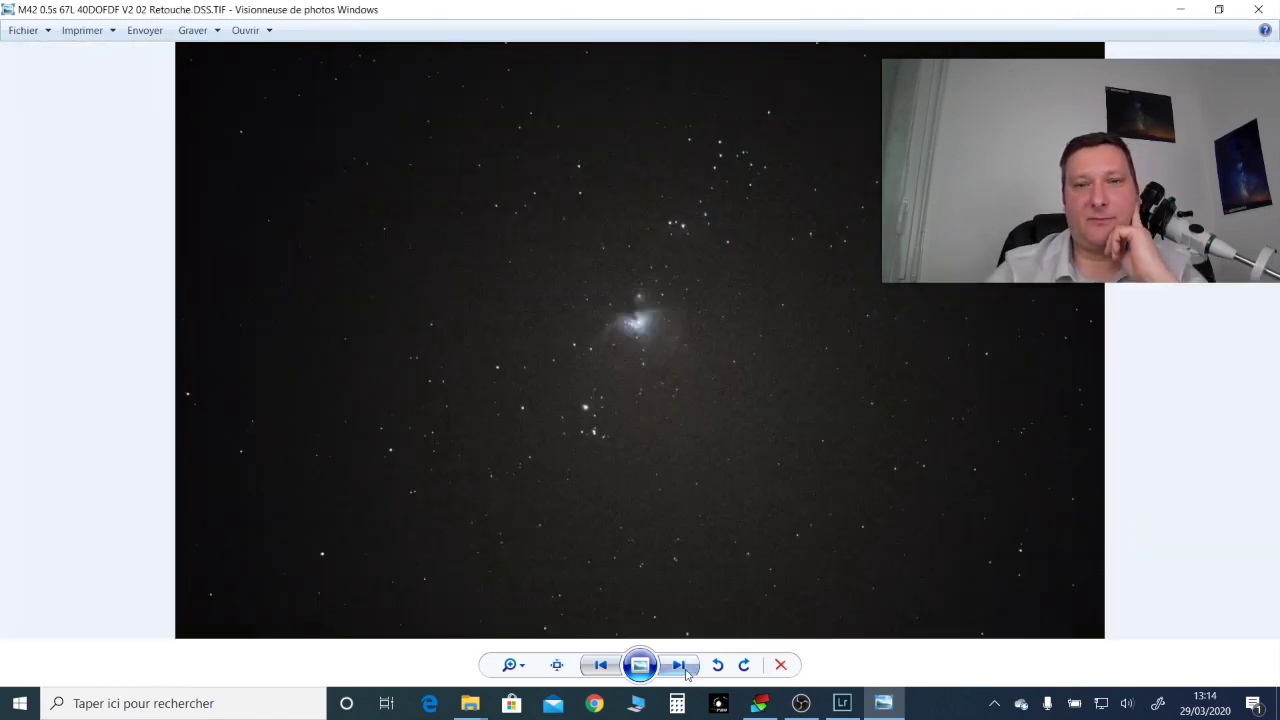
scroll(652, 336, up, 1)
scroll(654, 335, up, 2)
scroll(654, 335, up, 1)
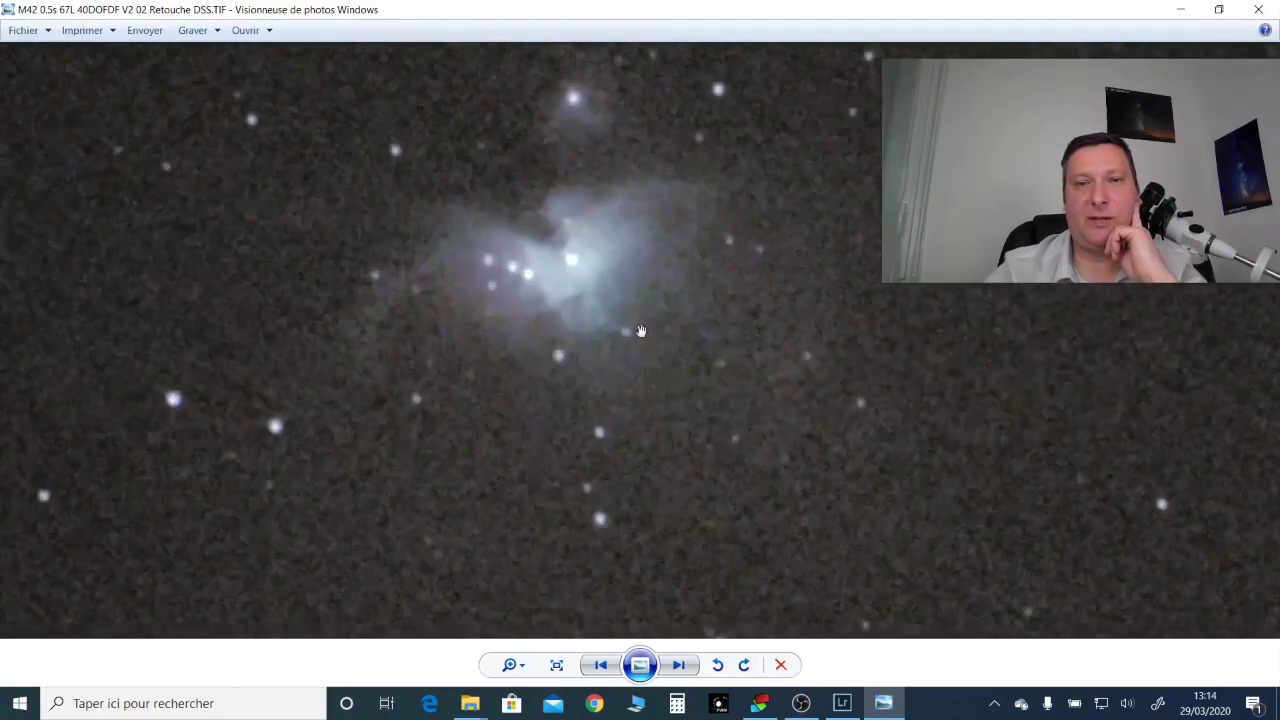
drag(505, 103, 600, 251)
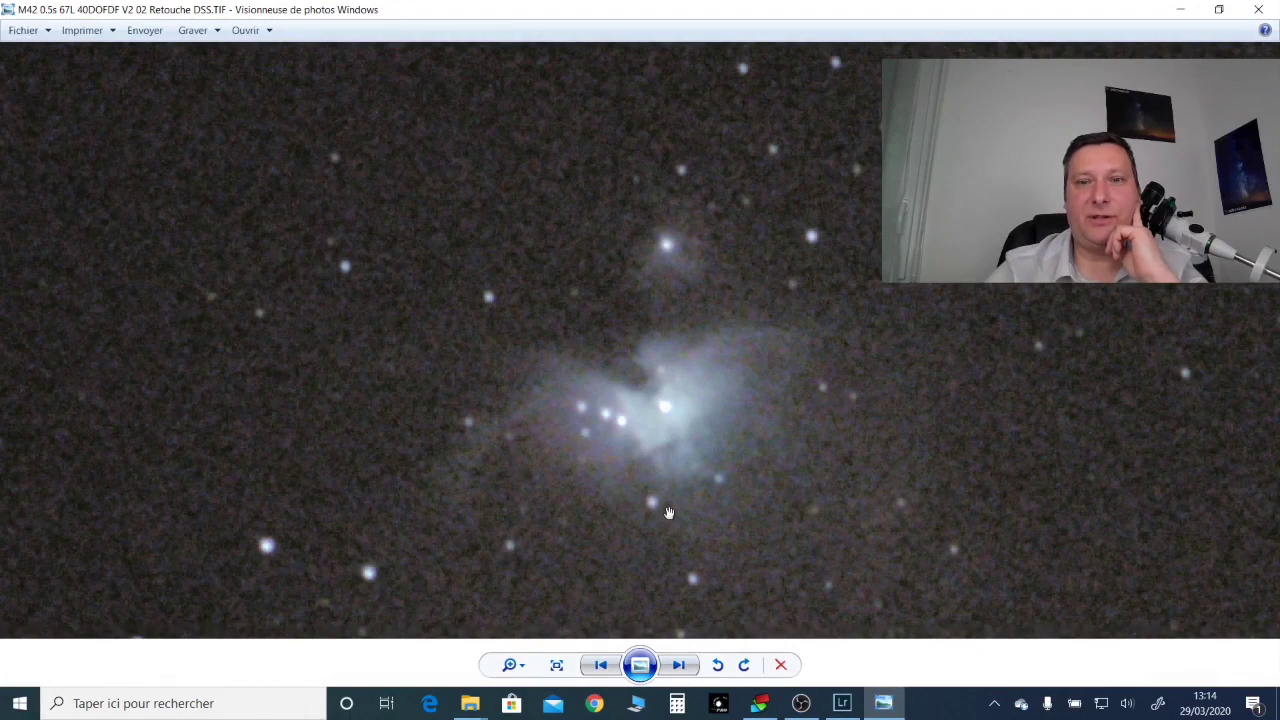
Step: Switch Lightroom to the Library grid and drag the 01stacked and 02 Retouche DSS TIFs onto it
click(842, 704)
mouse_move(470, 704)
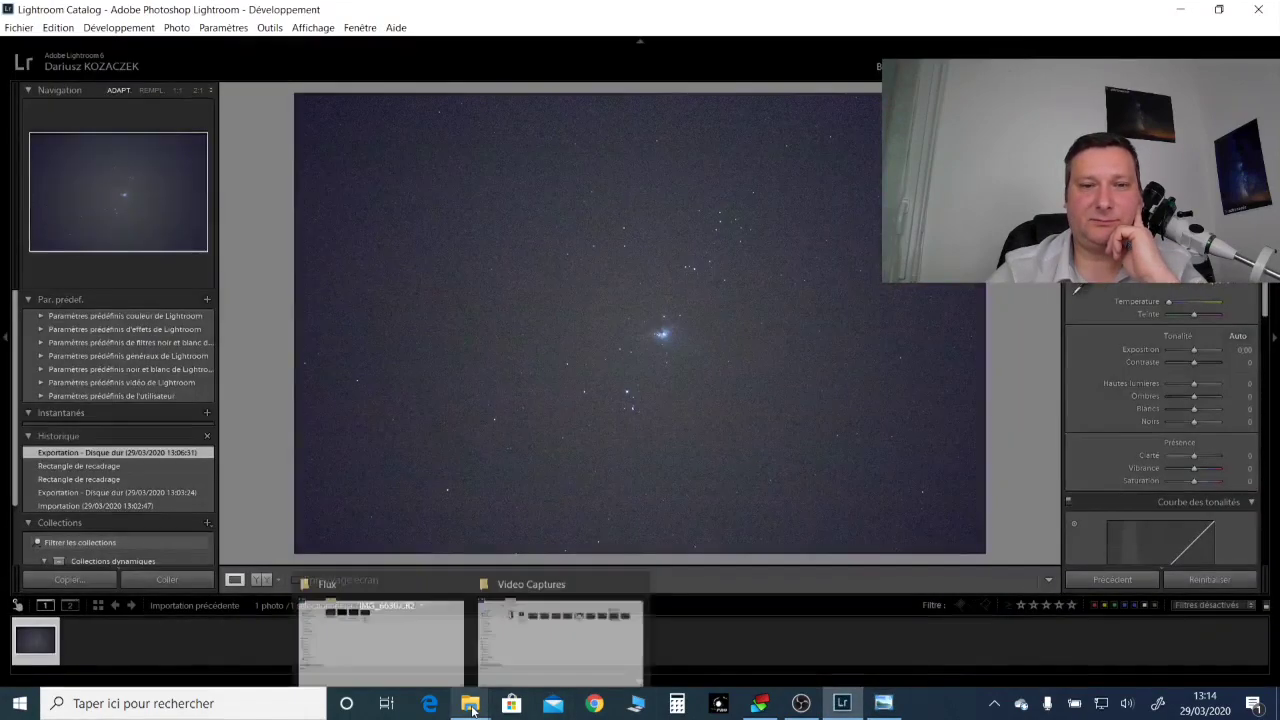
key(g)
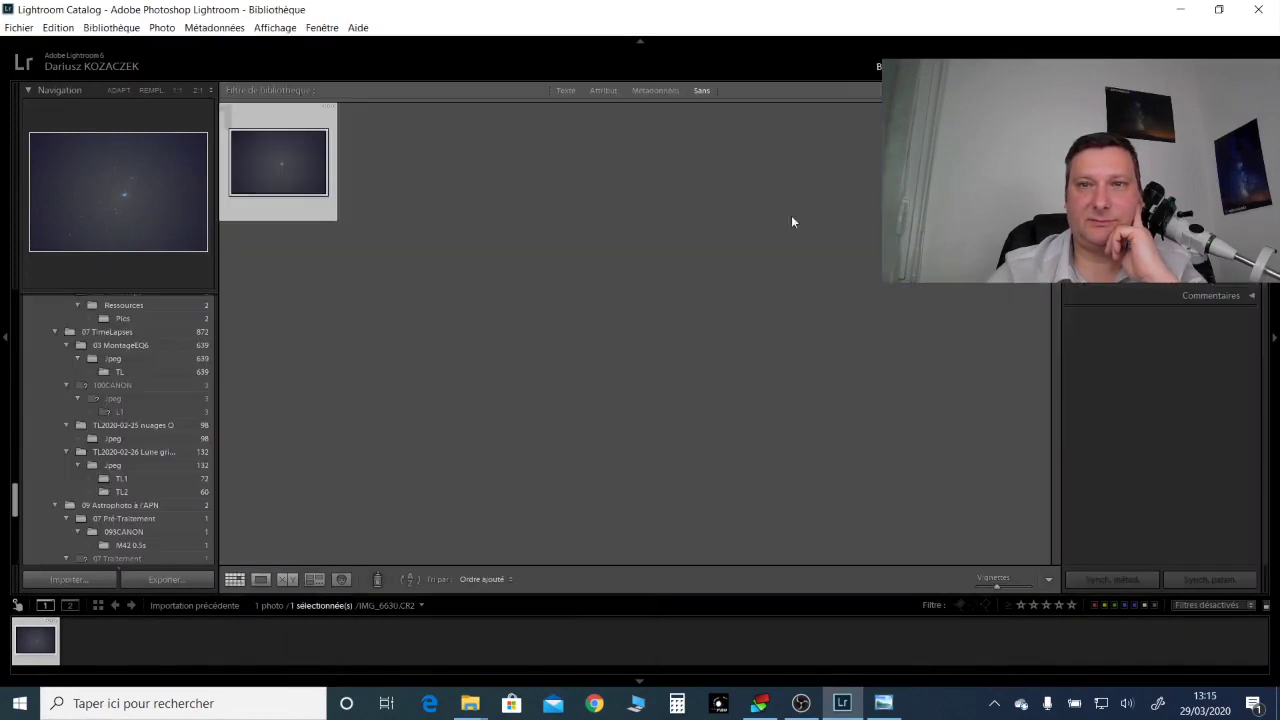
click(414, 634)
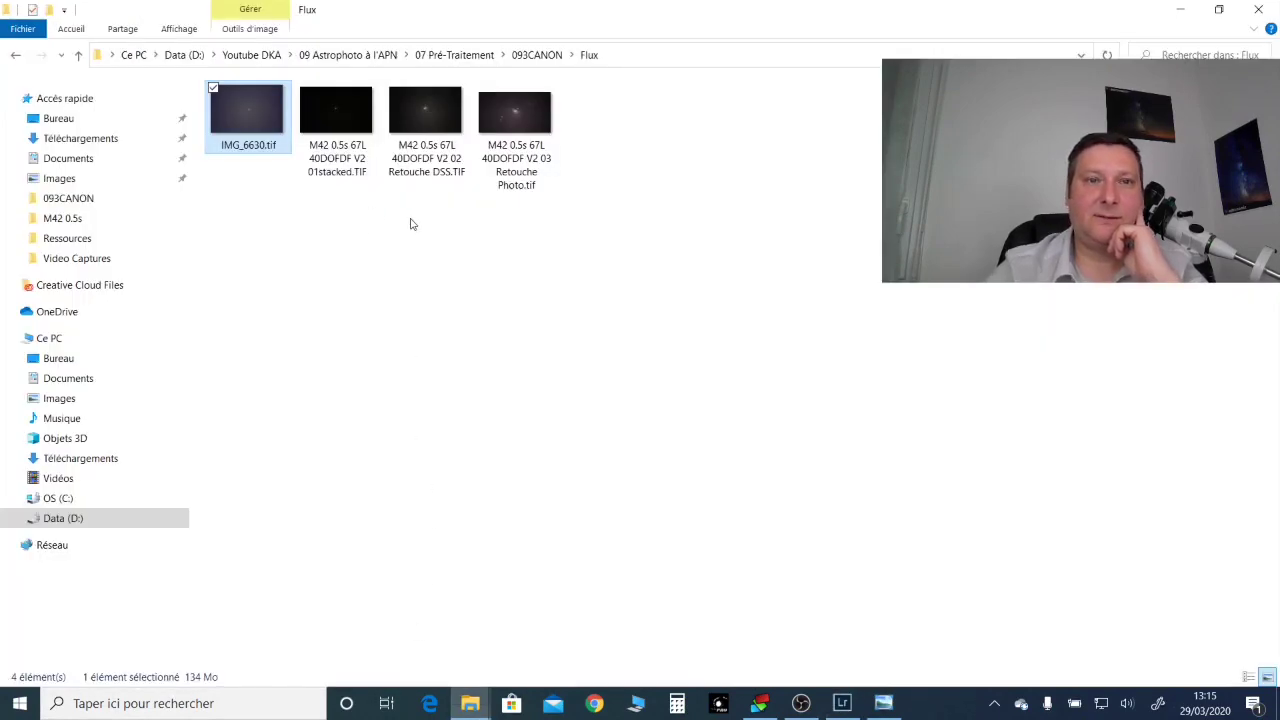
drag(432, 225, 340, 85)
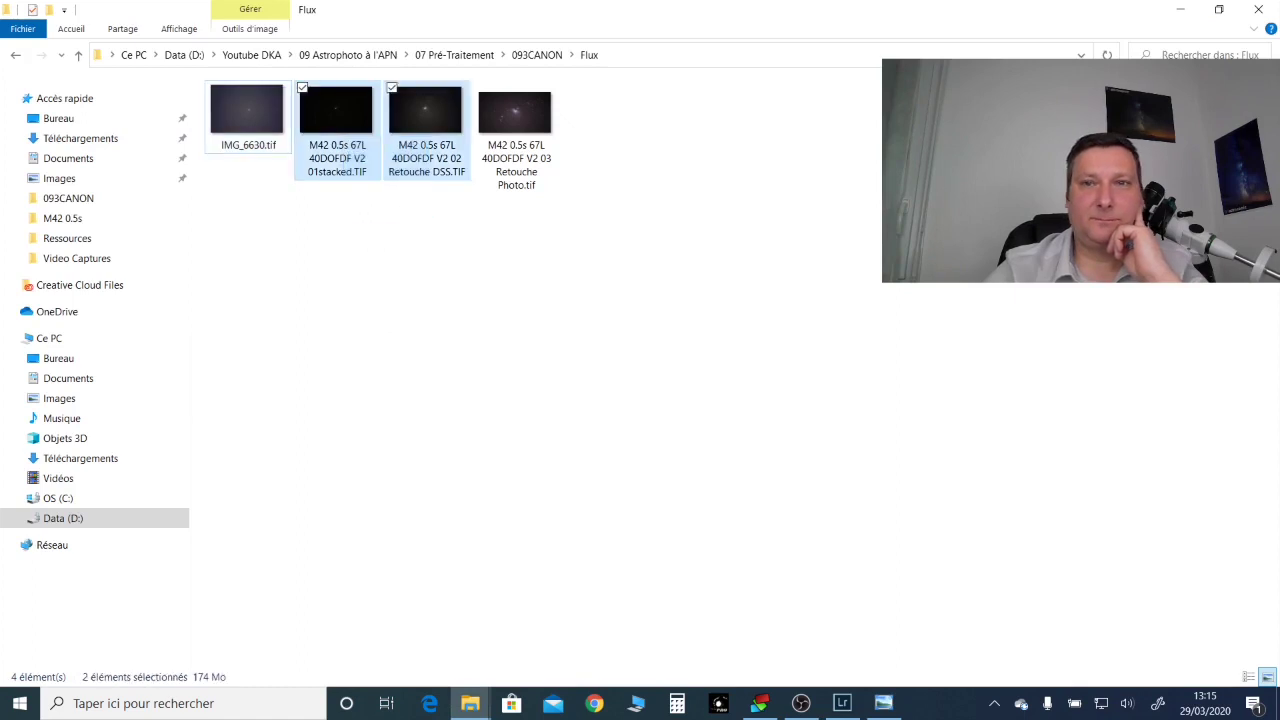
click(1219, 9)
drag(392, 152, 874, 268)
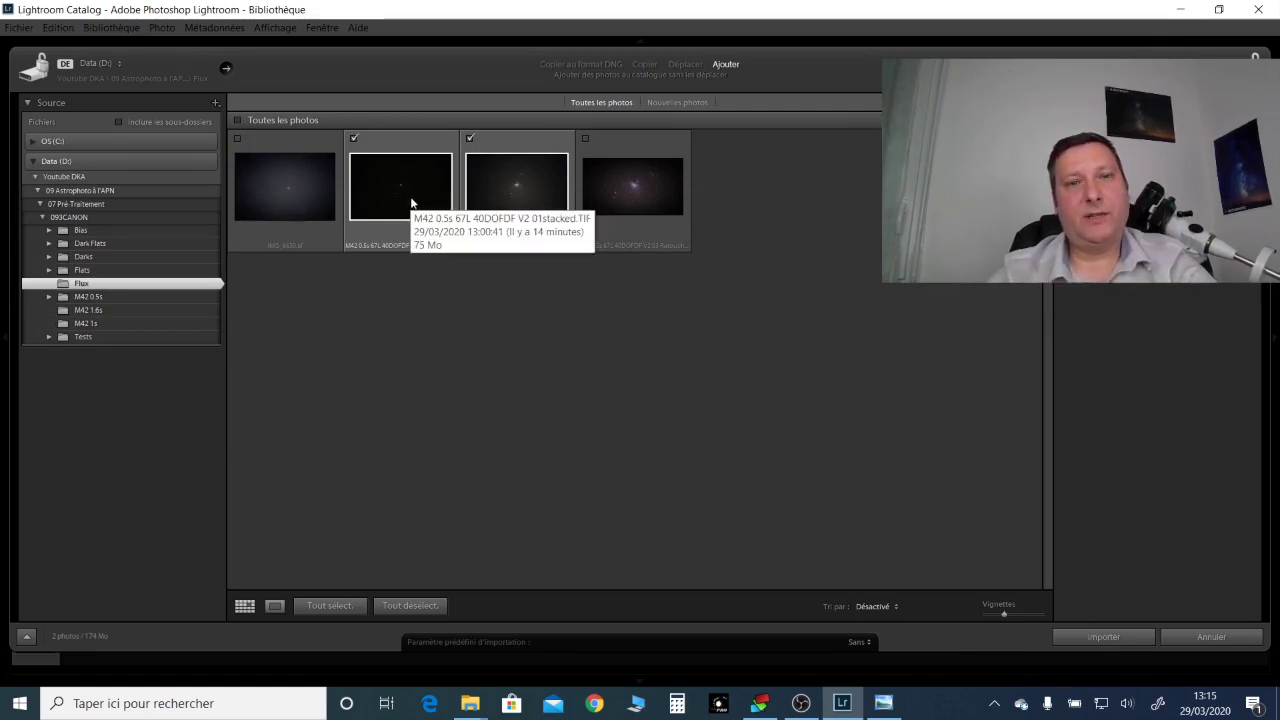
mouse_move(516, 186)
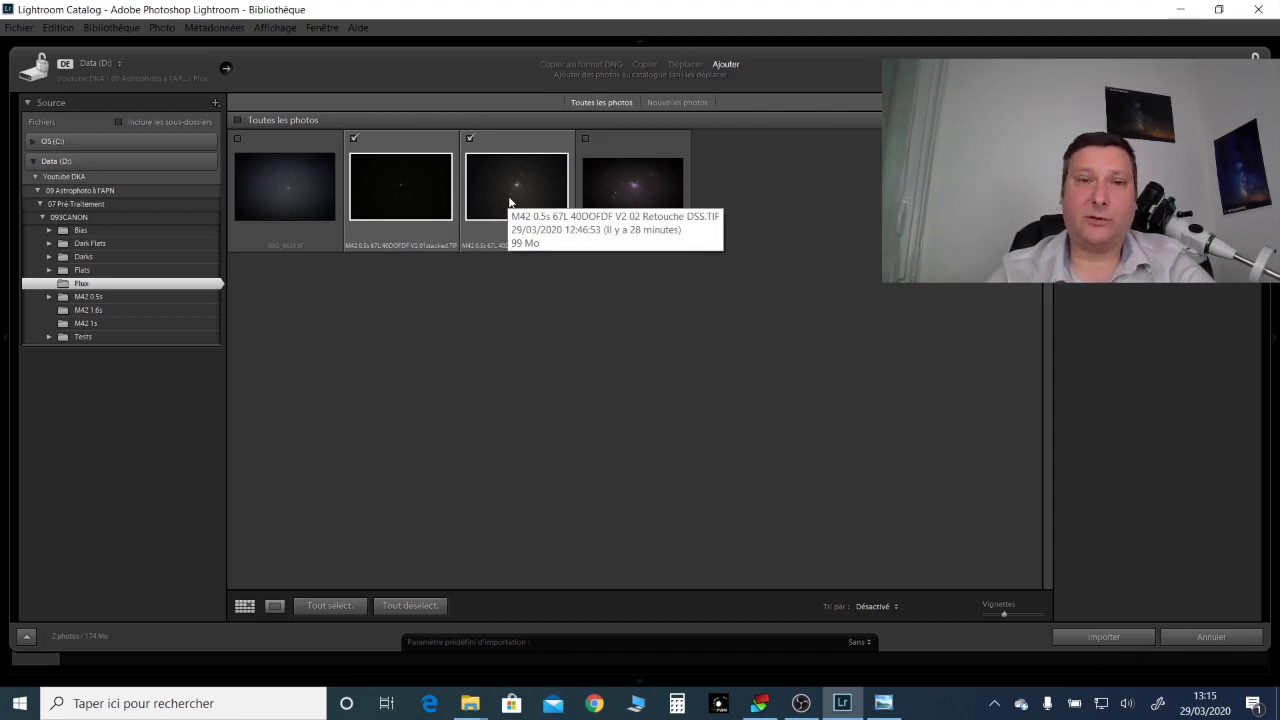
Step: Import both TIFs and select the 02 Retouche DSS thumbnail in the grid
click(1087, 640)
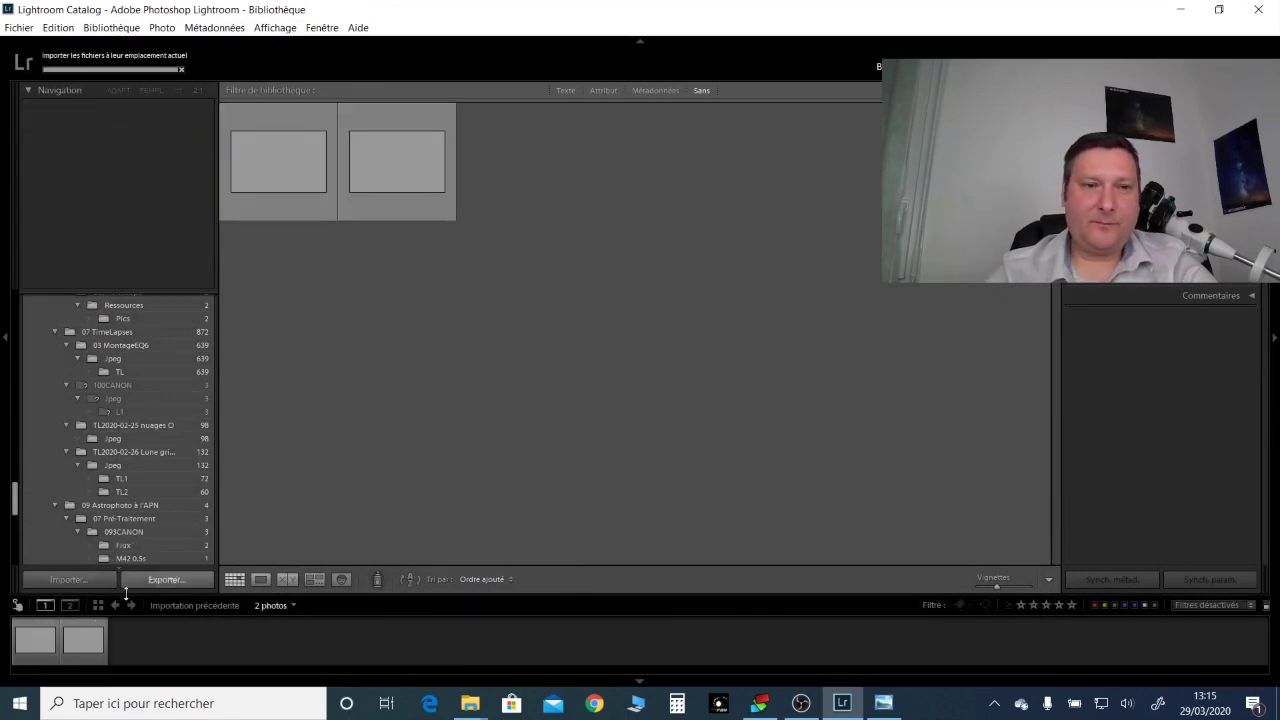
click(41, 644)
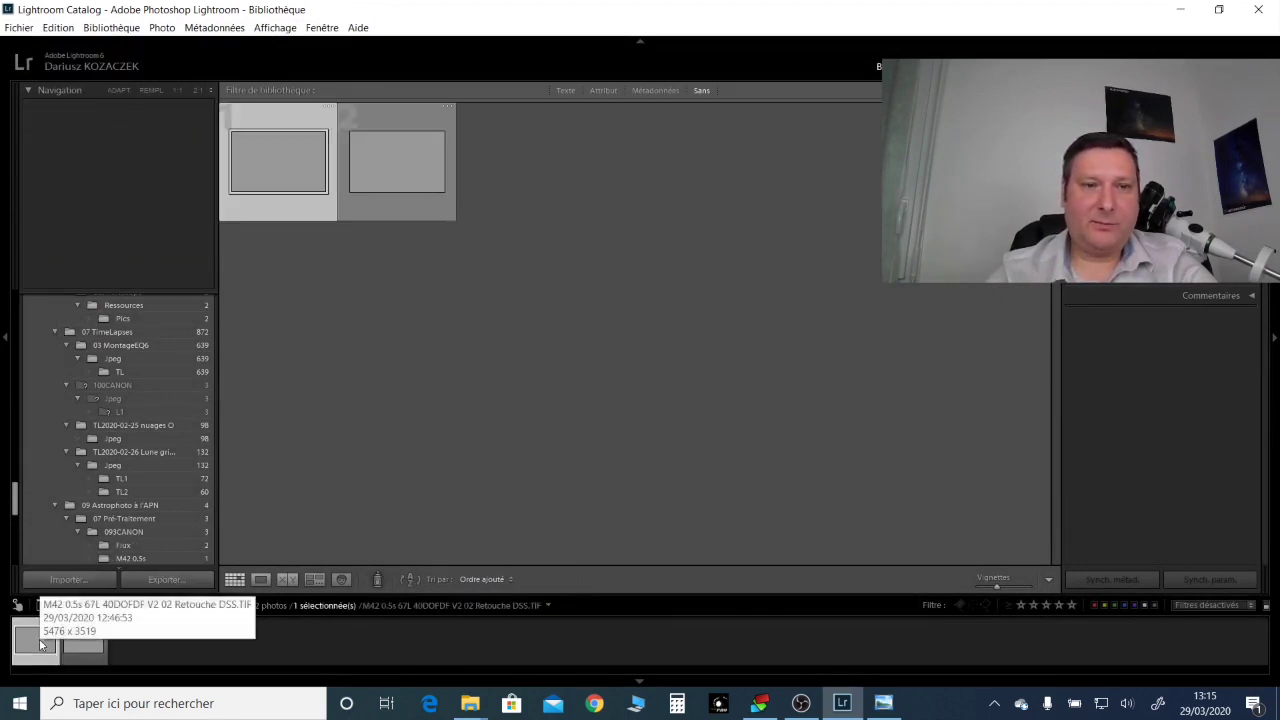
Step: Open the 01stacked TIF in Develop with the Crop Overlay tool active
key(d)
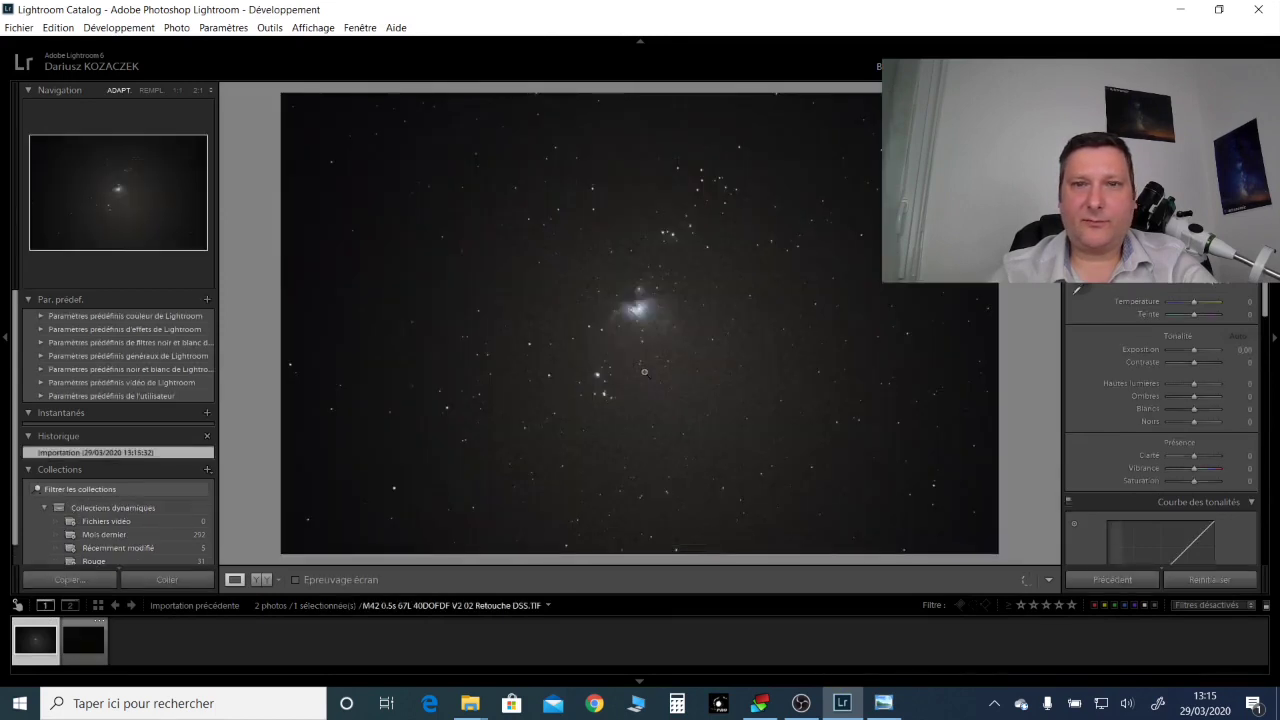
click(93, 648)
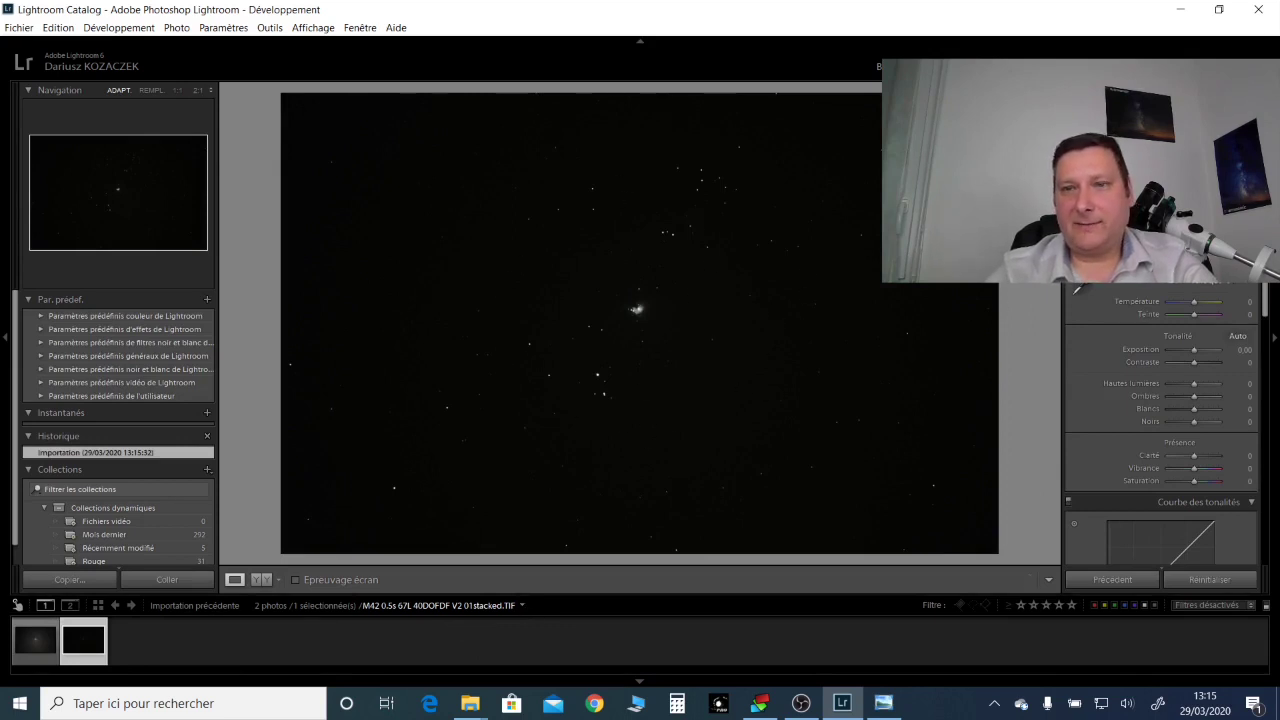
key(r)
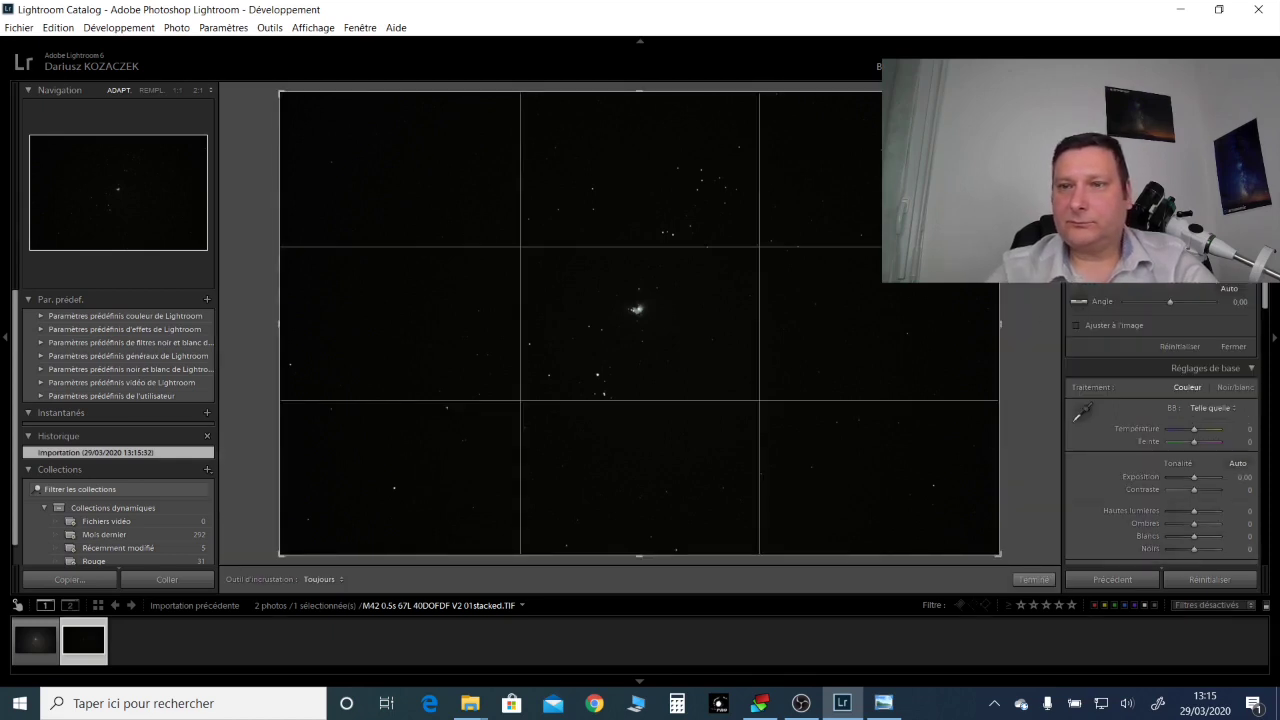
Step: Crop the 01stacked image to 16 x 9 at a 43.65° angle, centred on M42
click(1200, 268)
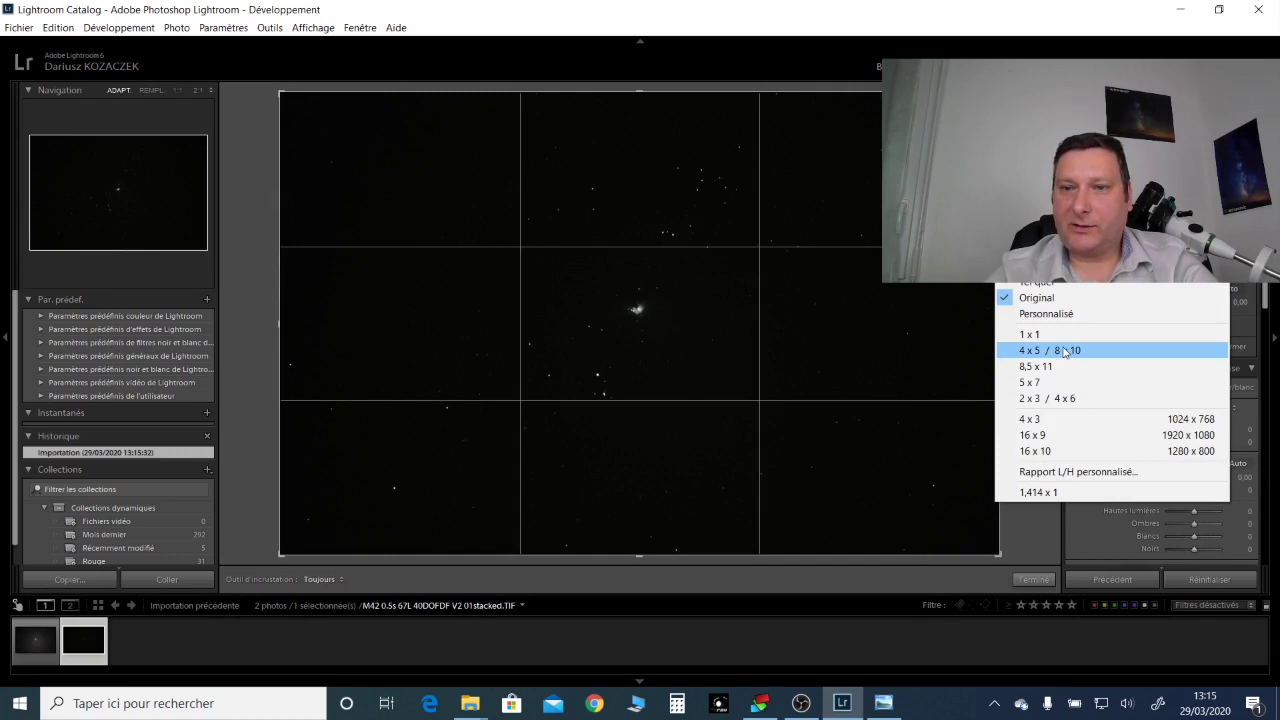
click(1035, 435)
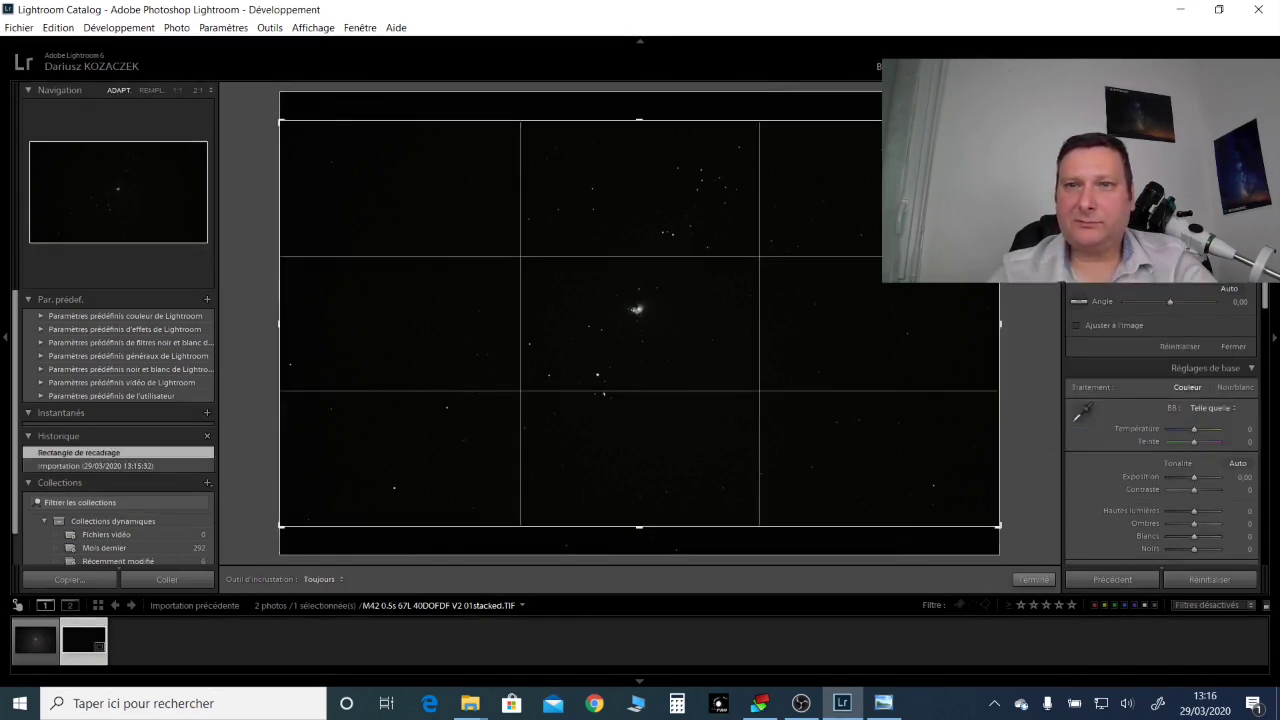
drag(1000, 120, 686, 299)
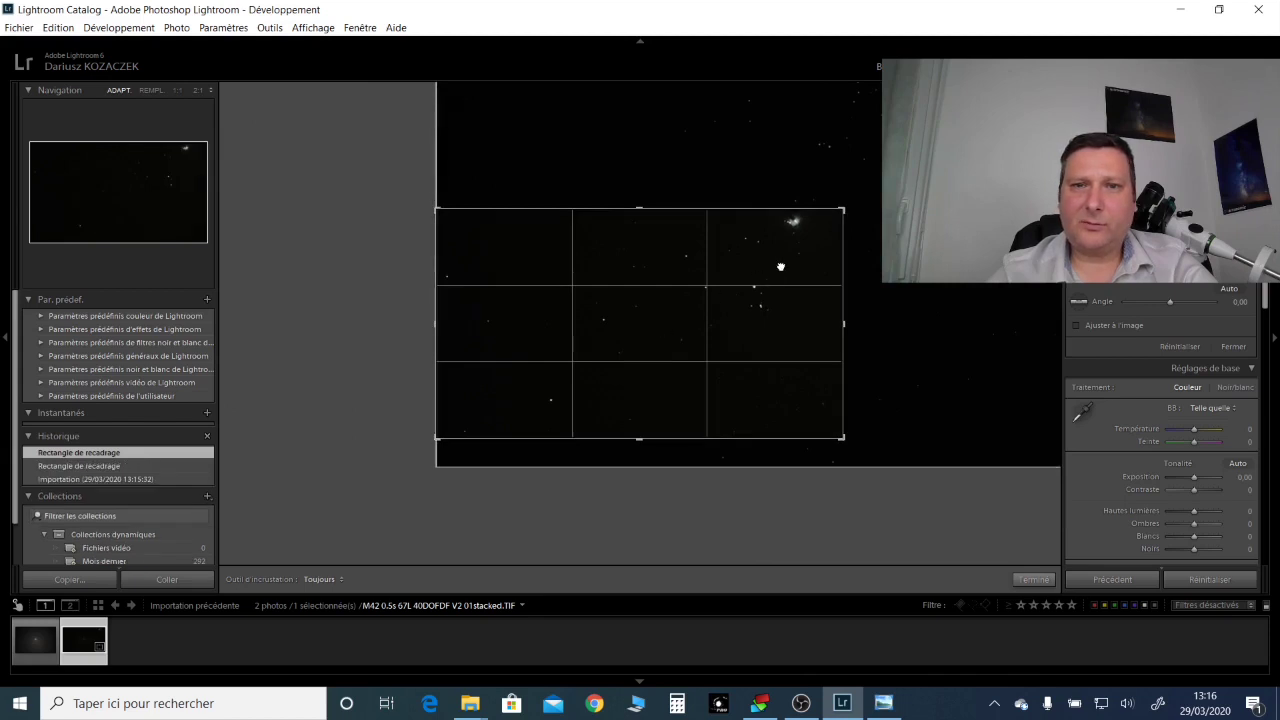
drag(781, 267, 620, 364)
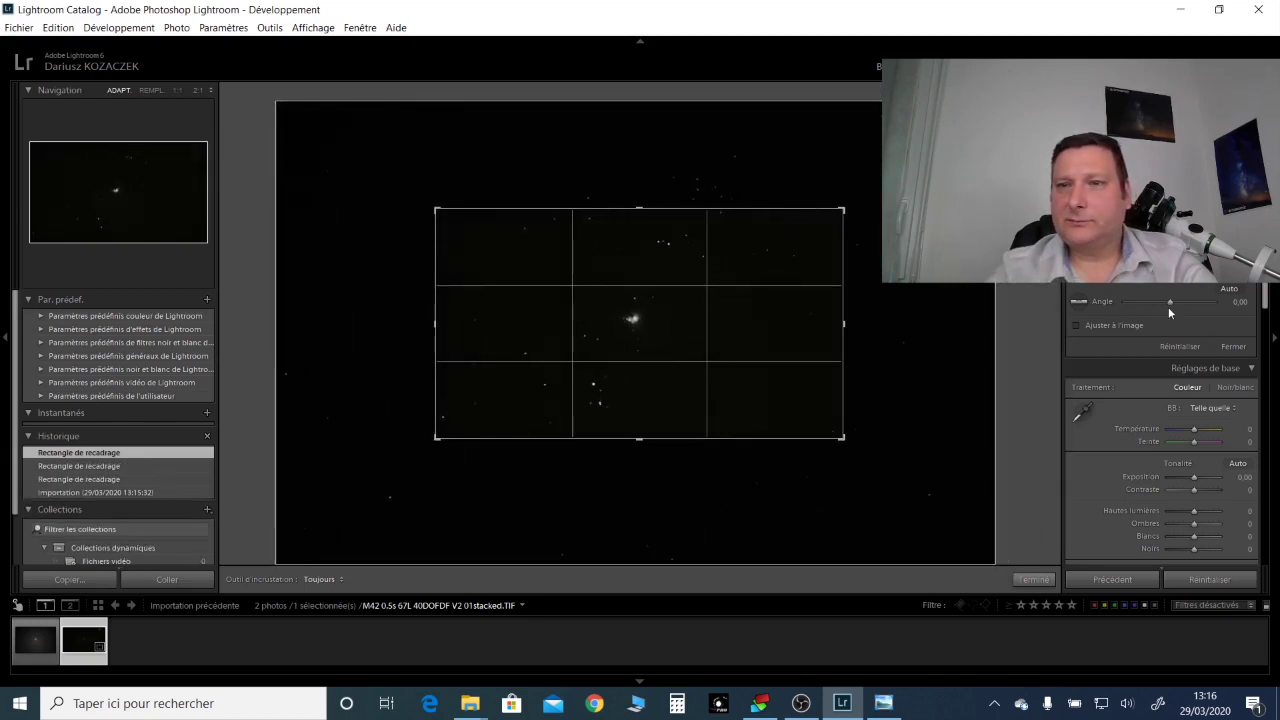
drag(1168, 303, 1210, 313)
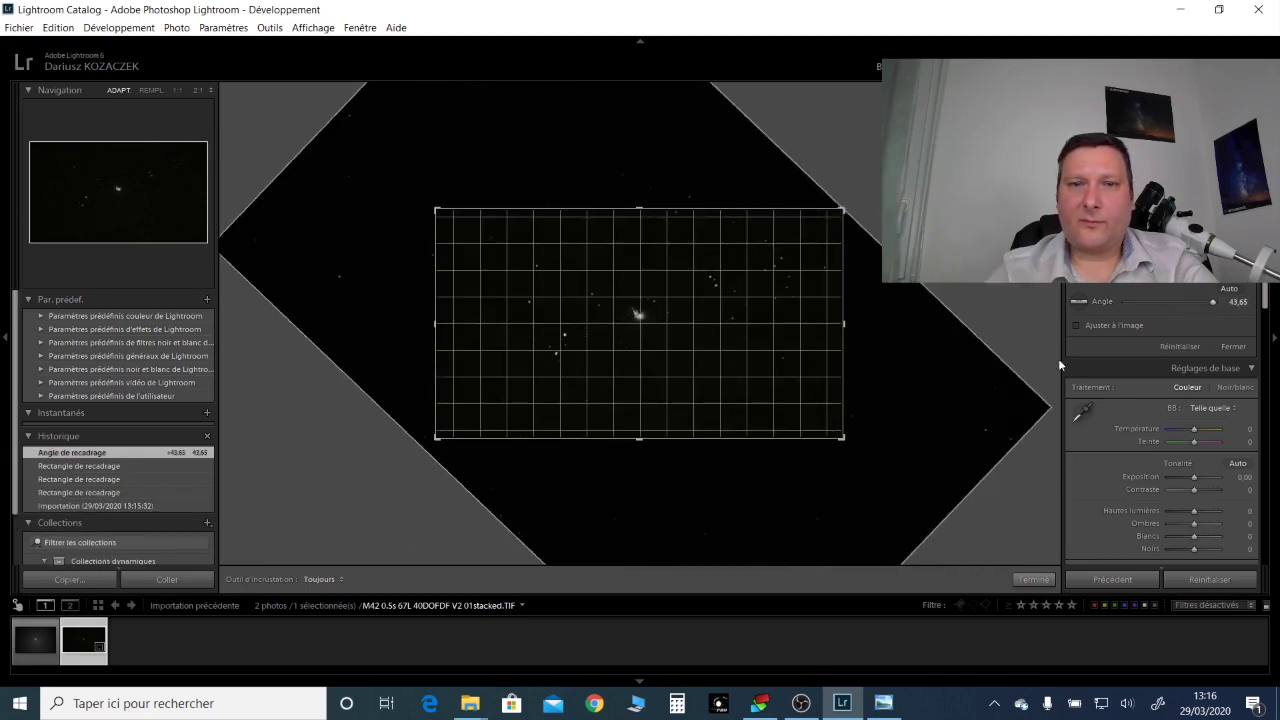
drag(843, 438, 826, 422)
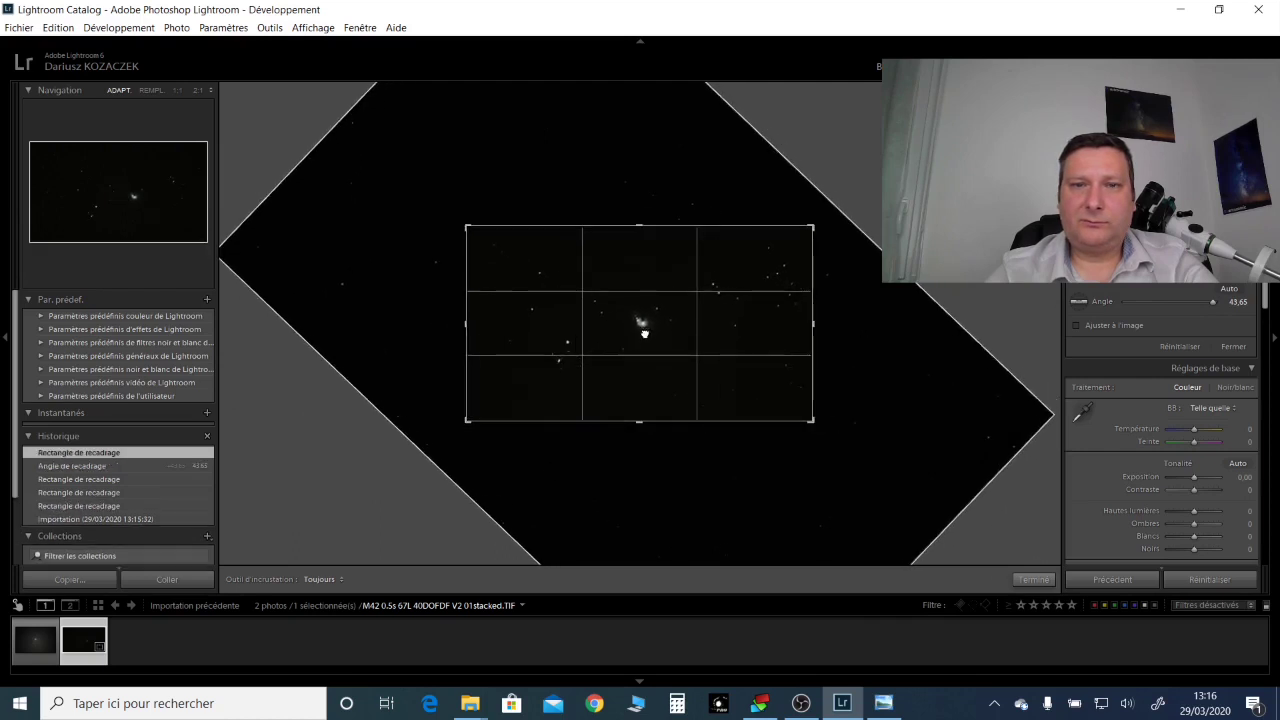
drag(644, 333, 642, 333)
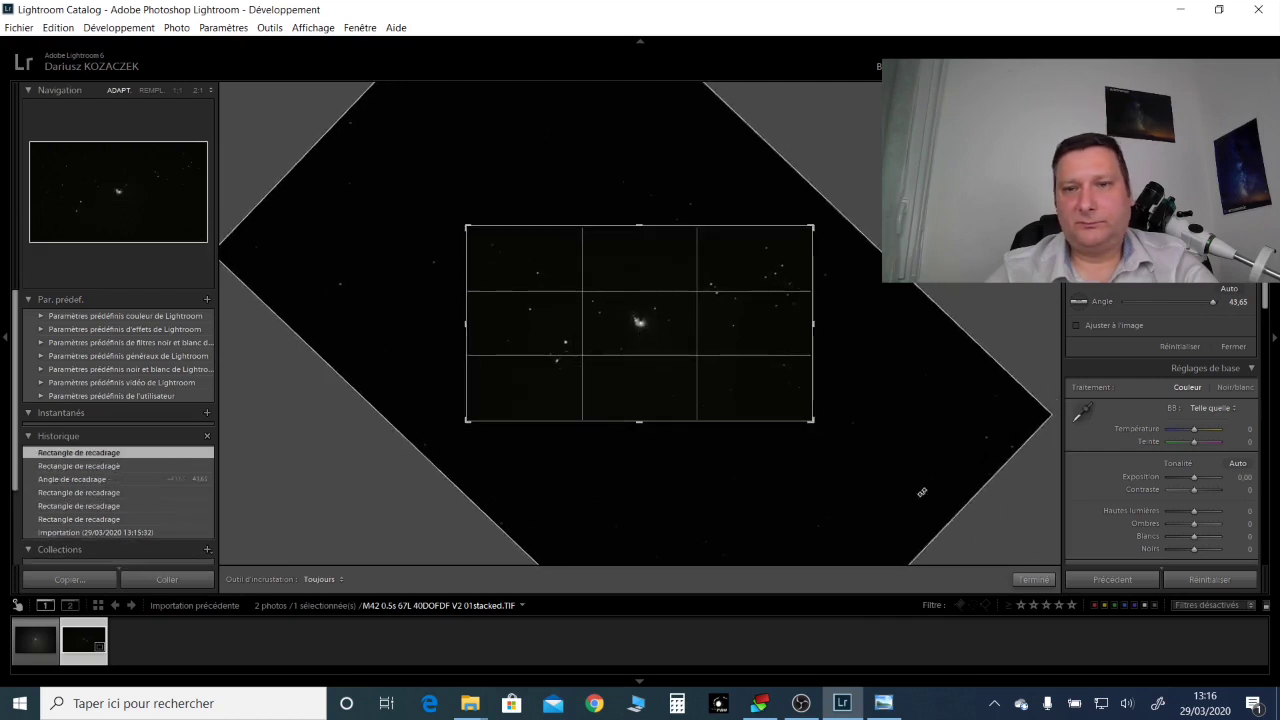
click(1034, 580)
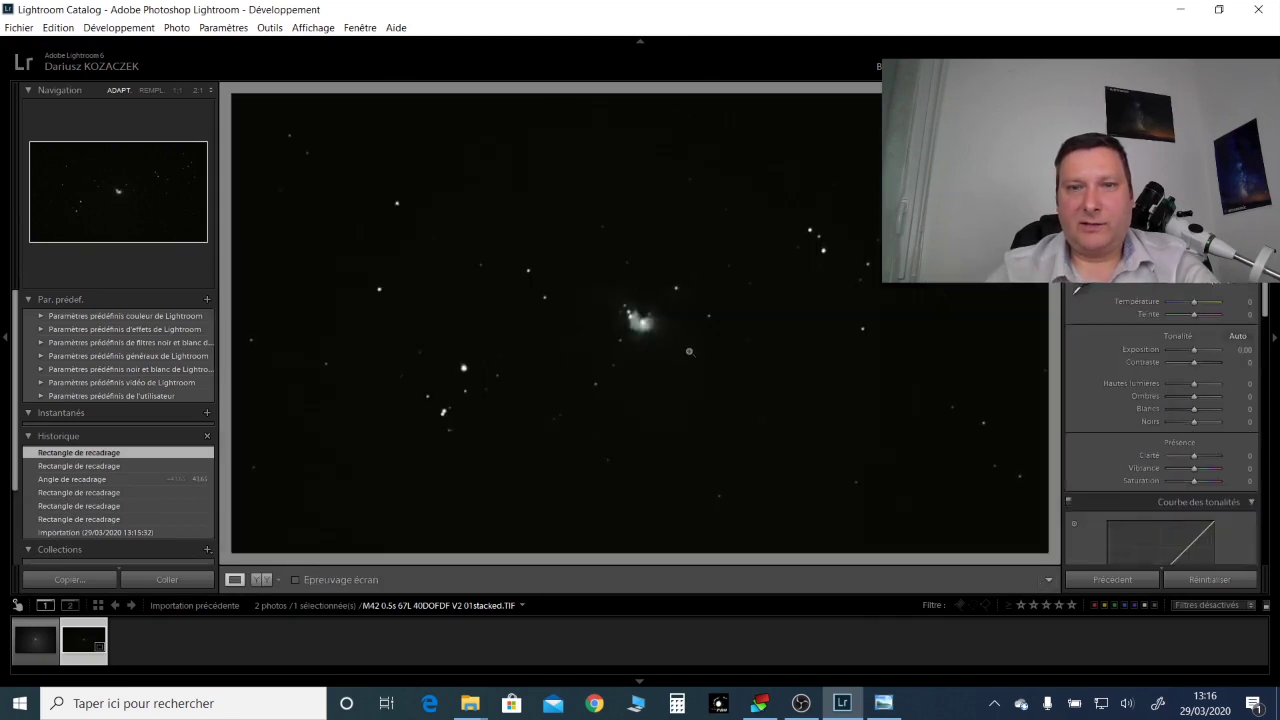
Step: Sample a neutral background spot for white balance, giving Temperature -8 and Tint +29
click(645, 326)
click(645, 327)
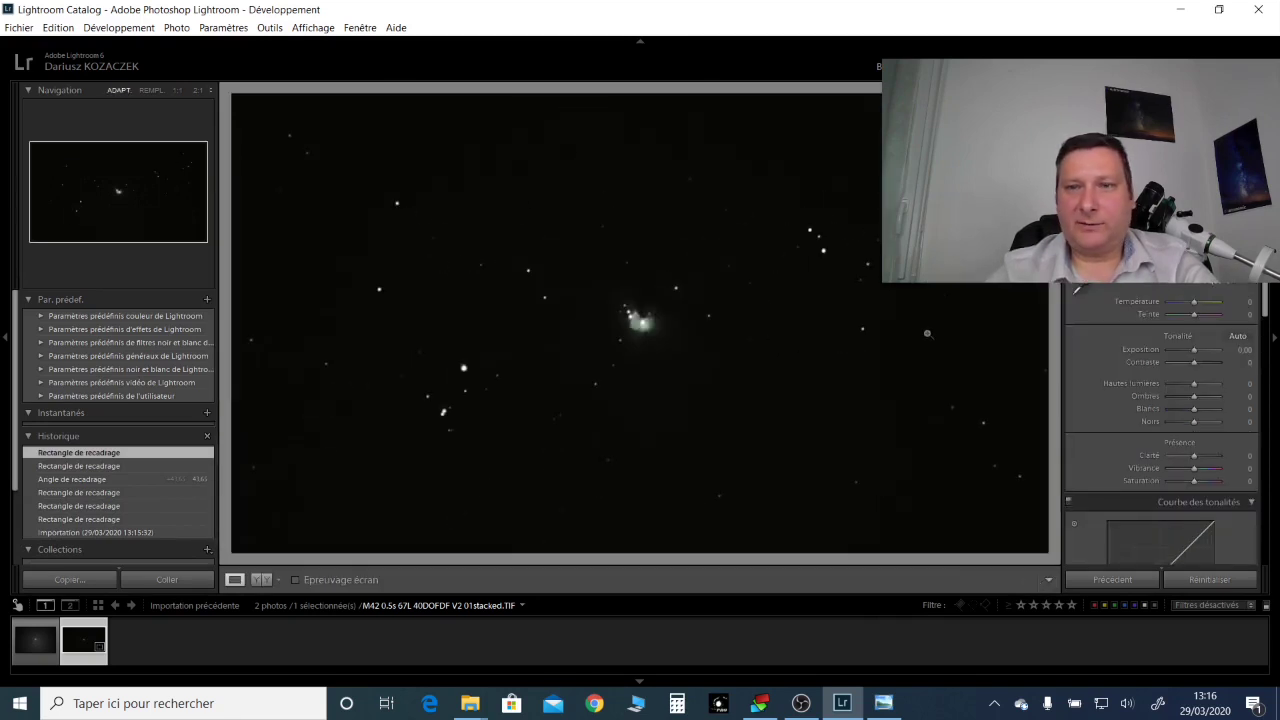
click(1077, 289)
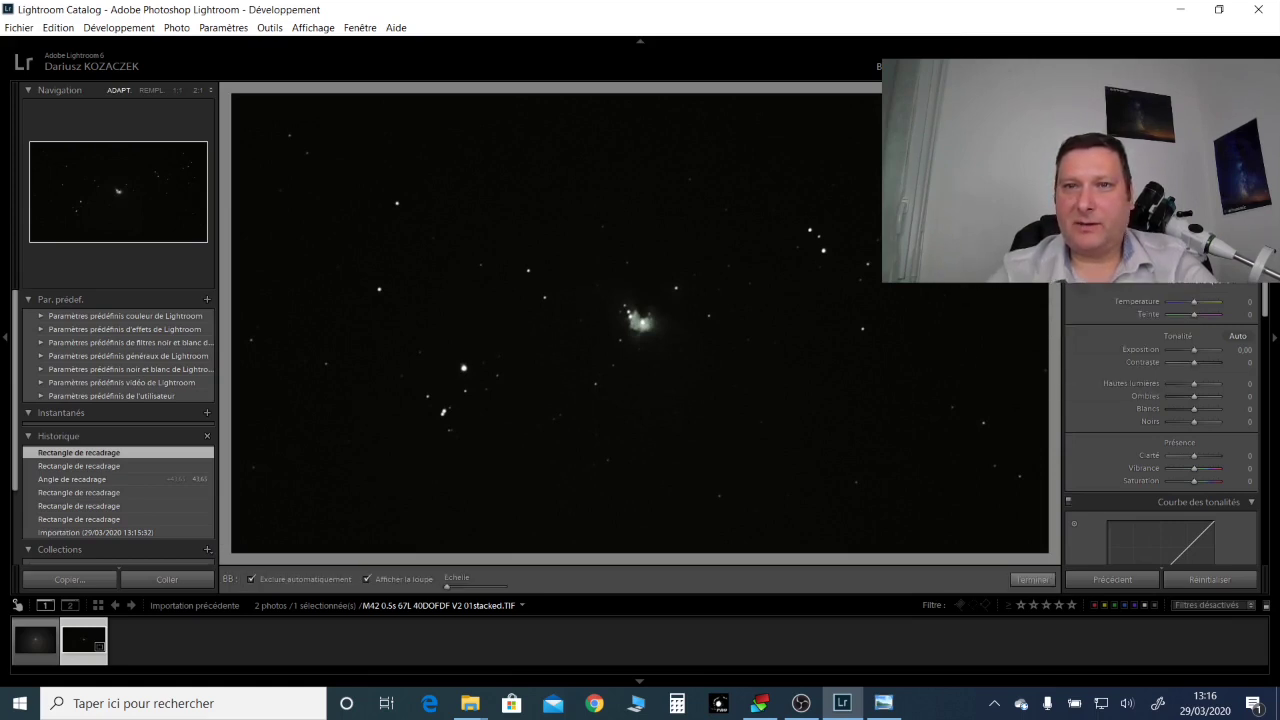
click(965, 190)
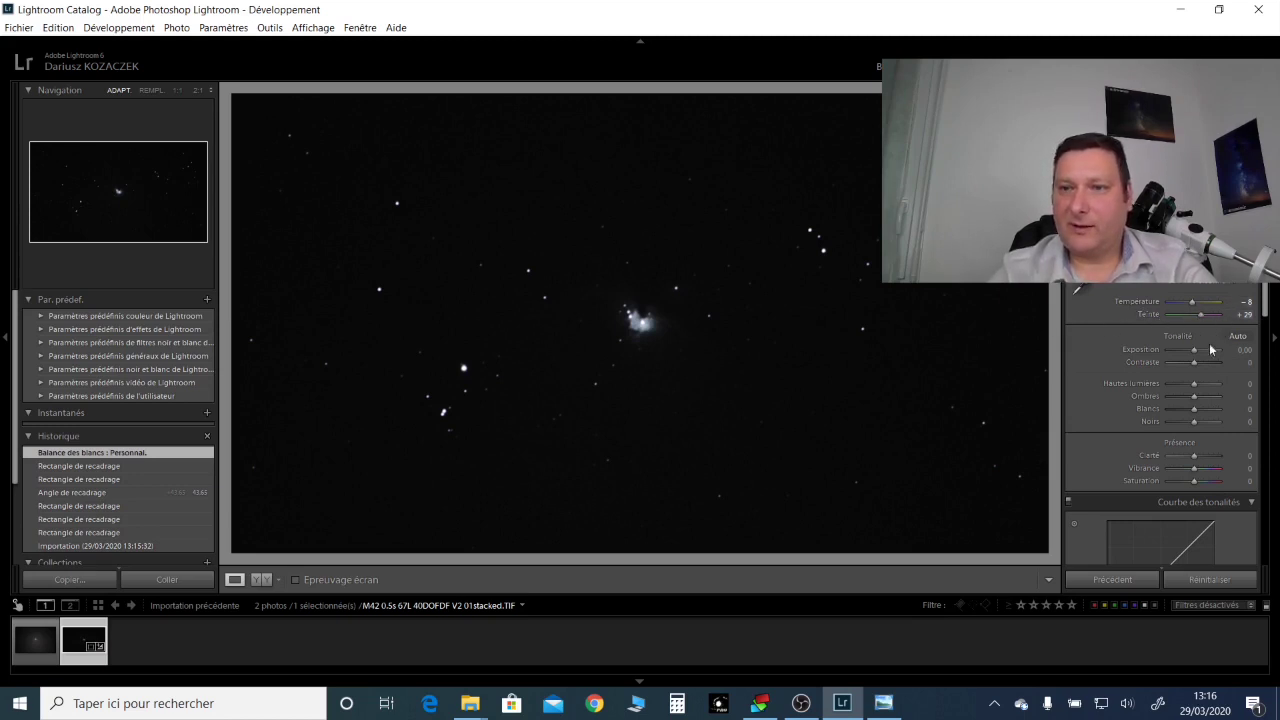
Step: Set Exposure to about +2.33, Highlights -100 and Contrast -100
drag(1193, 356, 1229, 355)
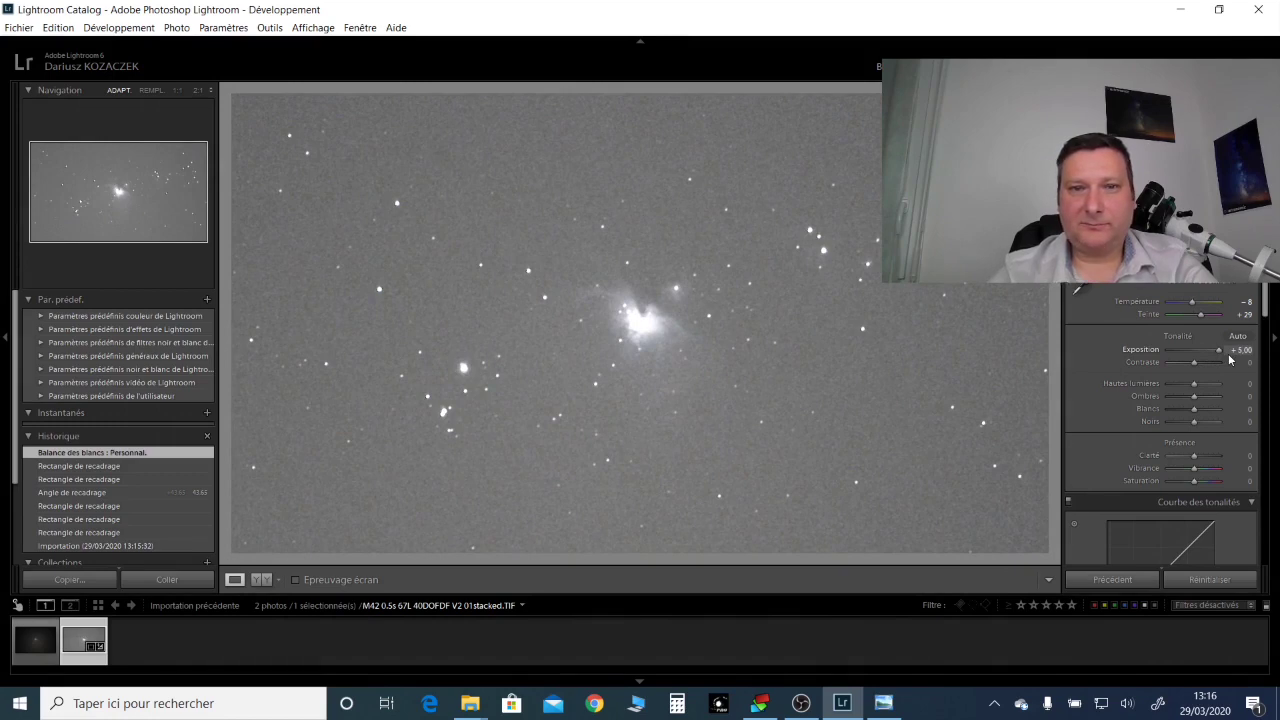
drag(1222, 353, 1193, 355)
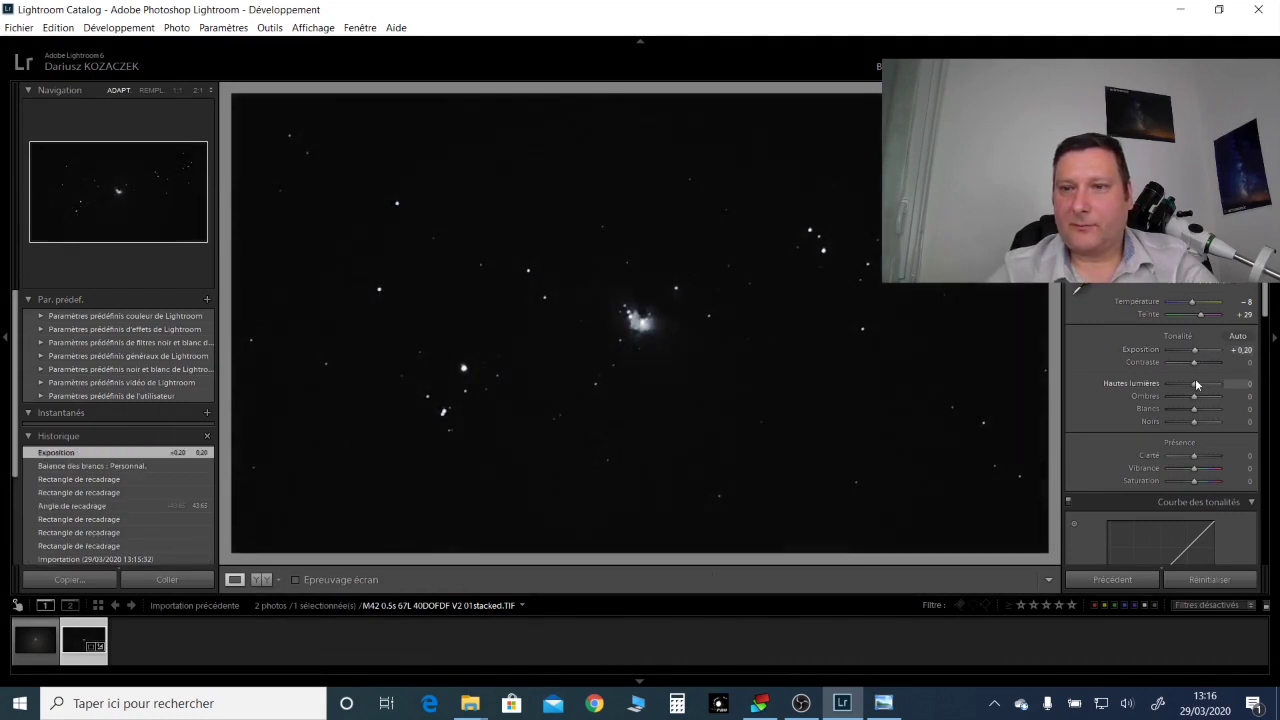
drag(1195, 386, 1173, 385)
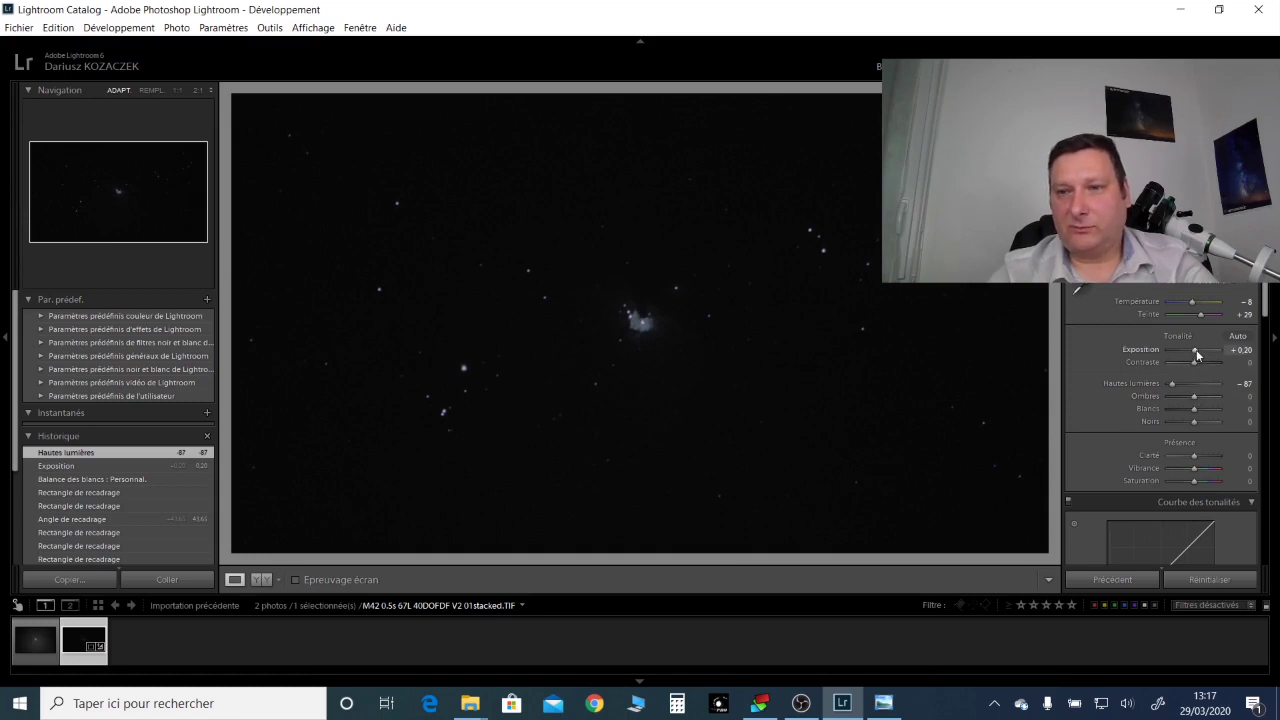
mouse_move(1196, 351)
mouse_down()
mouse_move(1216, 353)
mouse_move(1205, 353)
mouse_up()
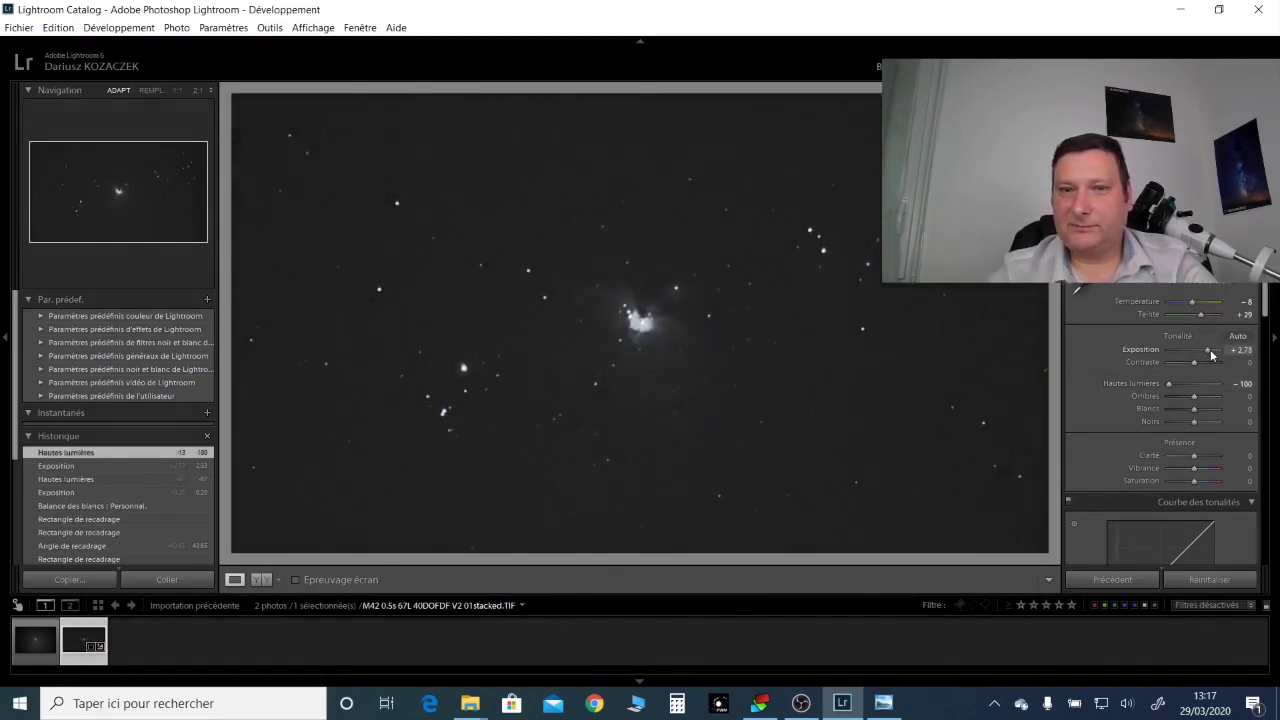
drag(1195, 361, 1166, 364)
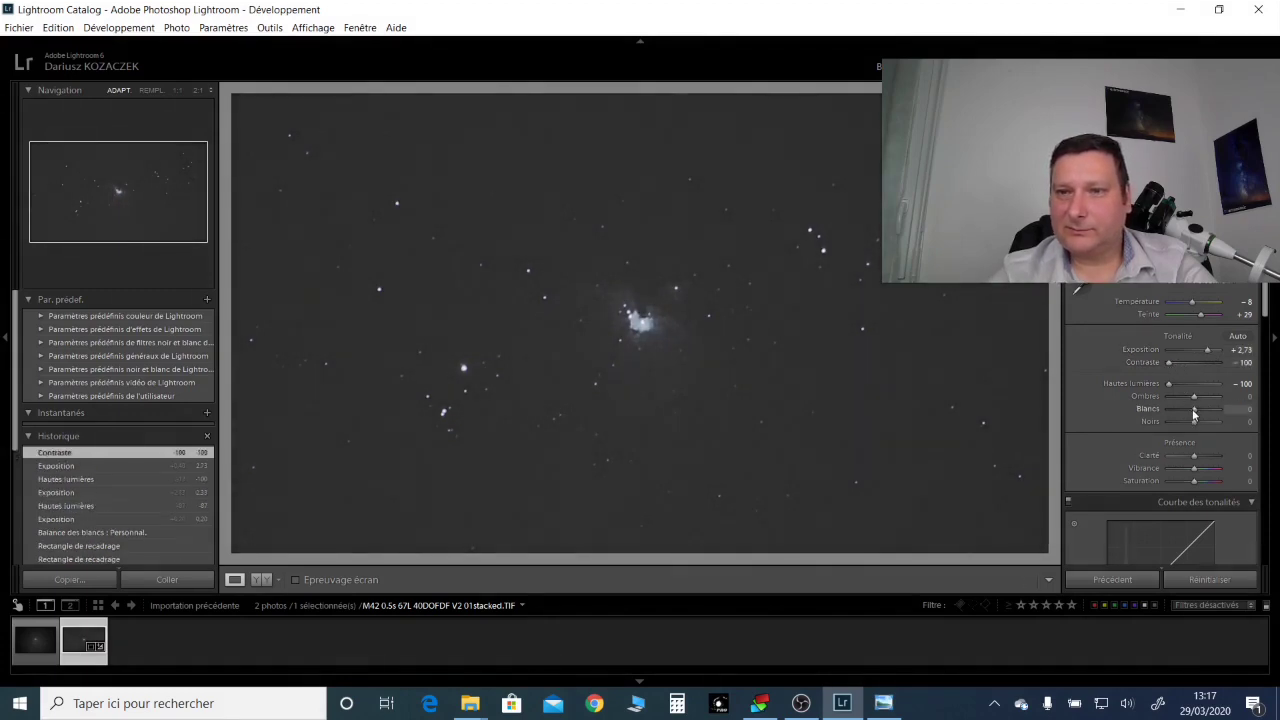
Step: Set Whites -49, Exposure +4.07, Shadows +100 and Blacks -25
mouse_move(1194, 414)
mouse_down()
mouse_move(1181, 410)
mouse_move(1204, 397)
mouse_up()
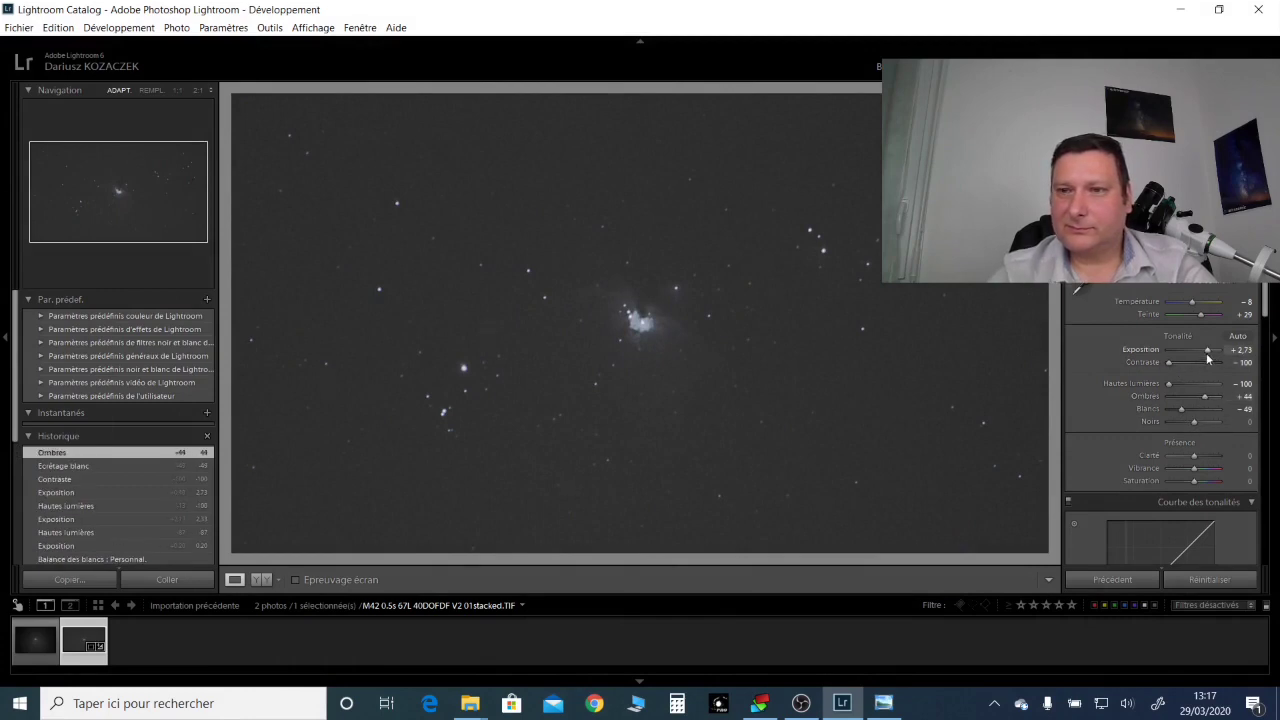
drag(1206, 351, 1223, 351)
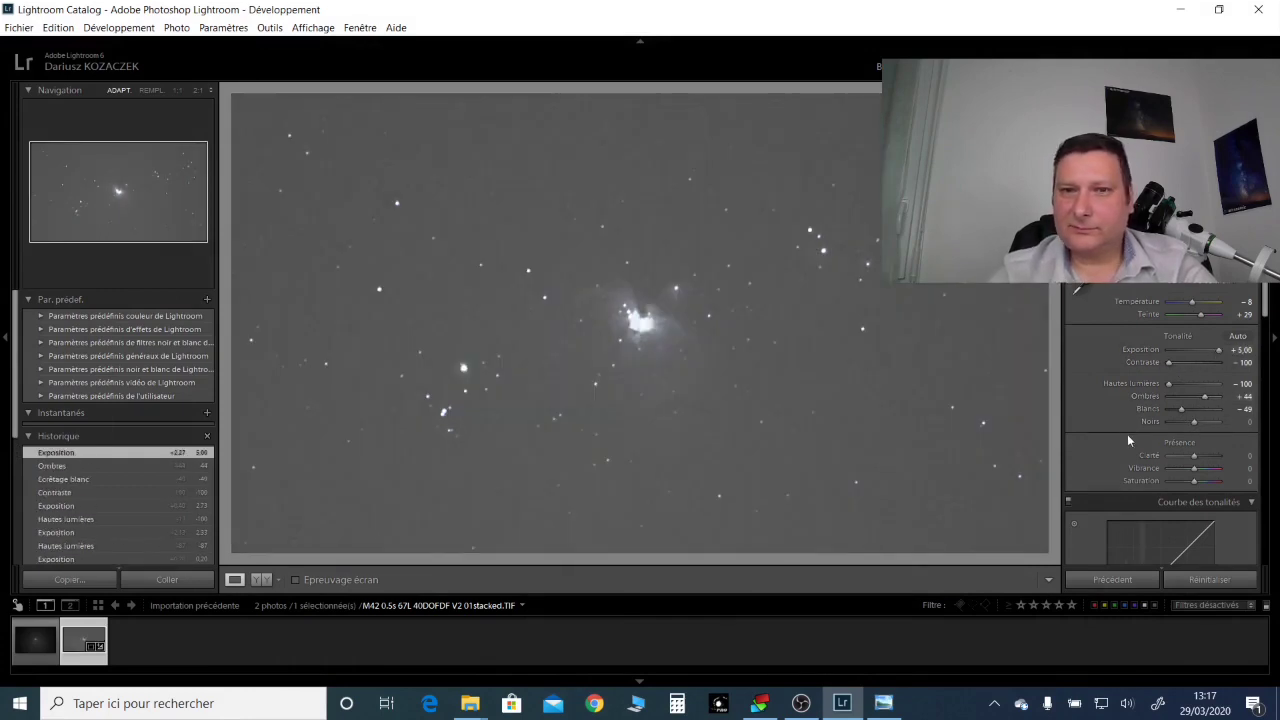
drag(1218, 351, 1213, 351)
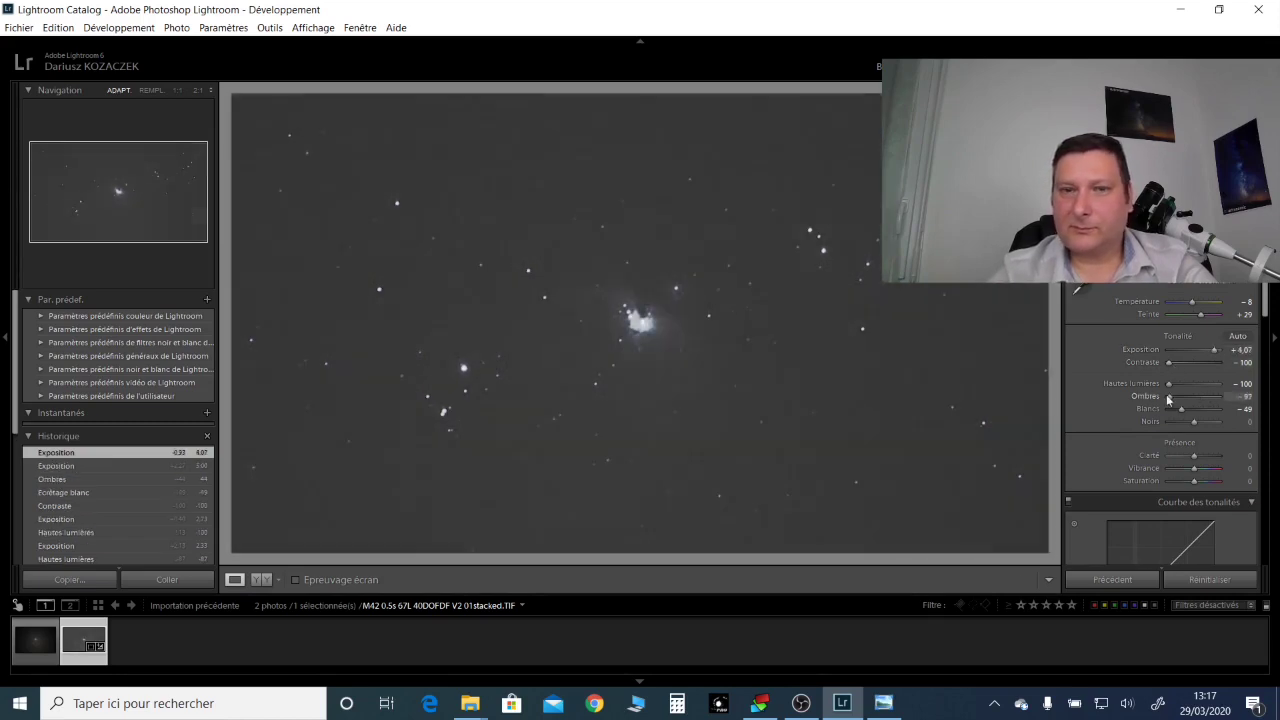
drag(1206, 399, 1240, 398)
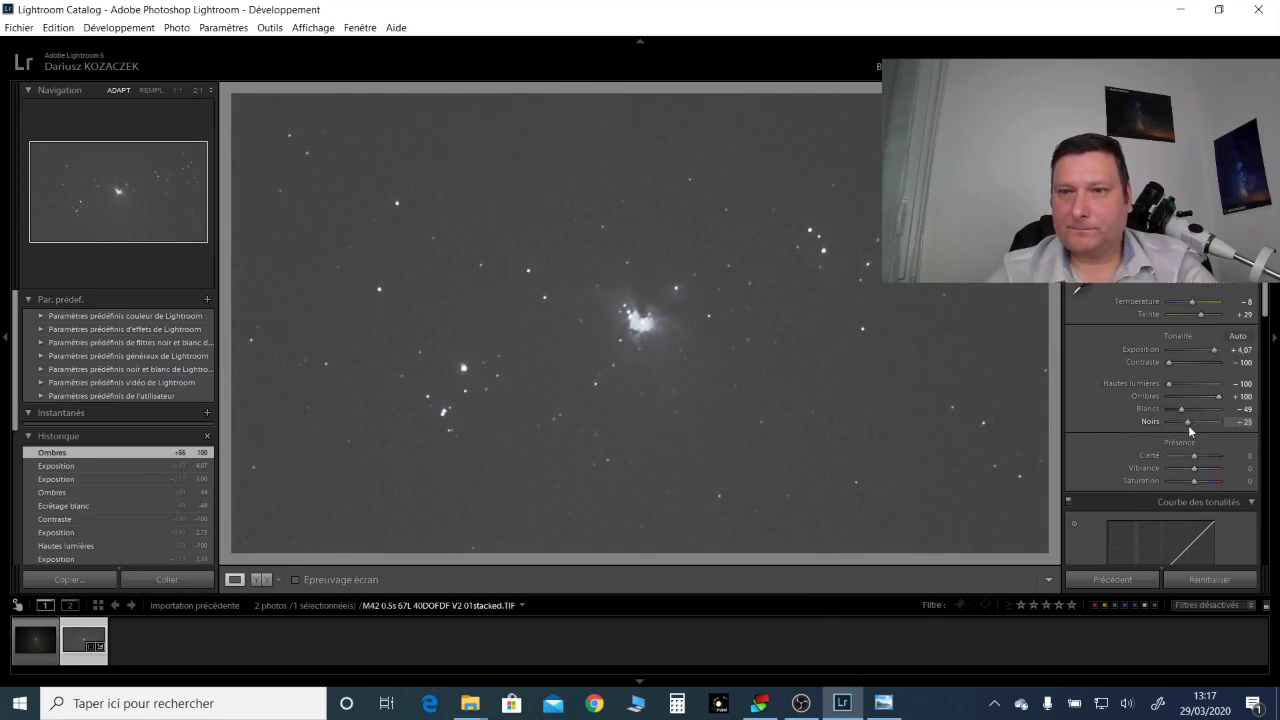
drag(1189, 429, 1189, 429)
scroll(1195, 400, down, 3)
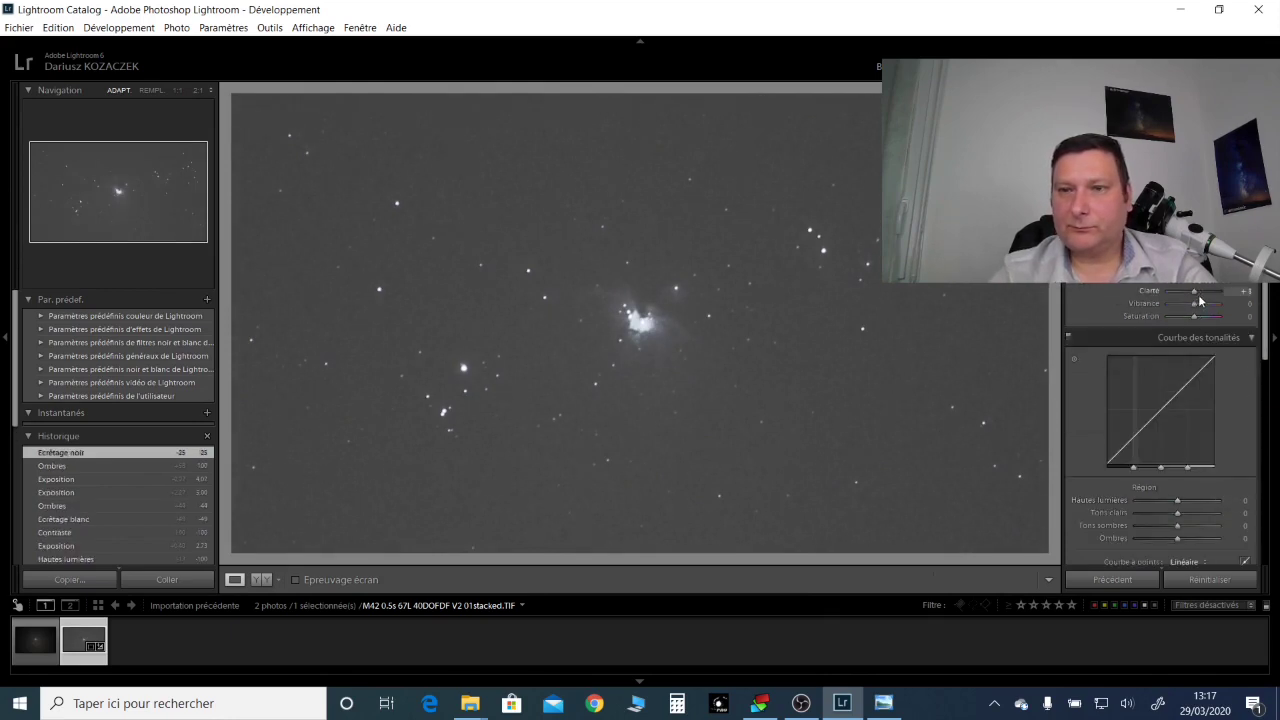
Step: Set Clarity +25, Vibrance +33 and Saturation +76, zoomed to 1:1 on the nebula
click(1200, 296)
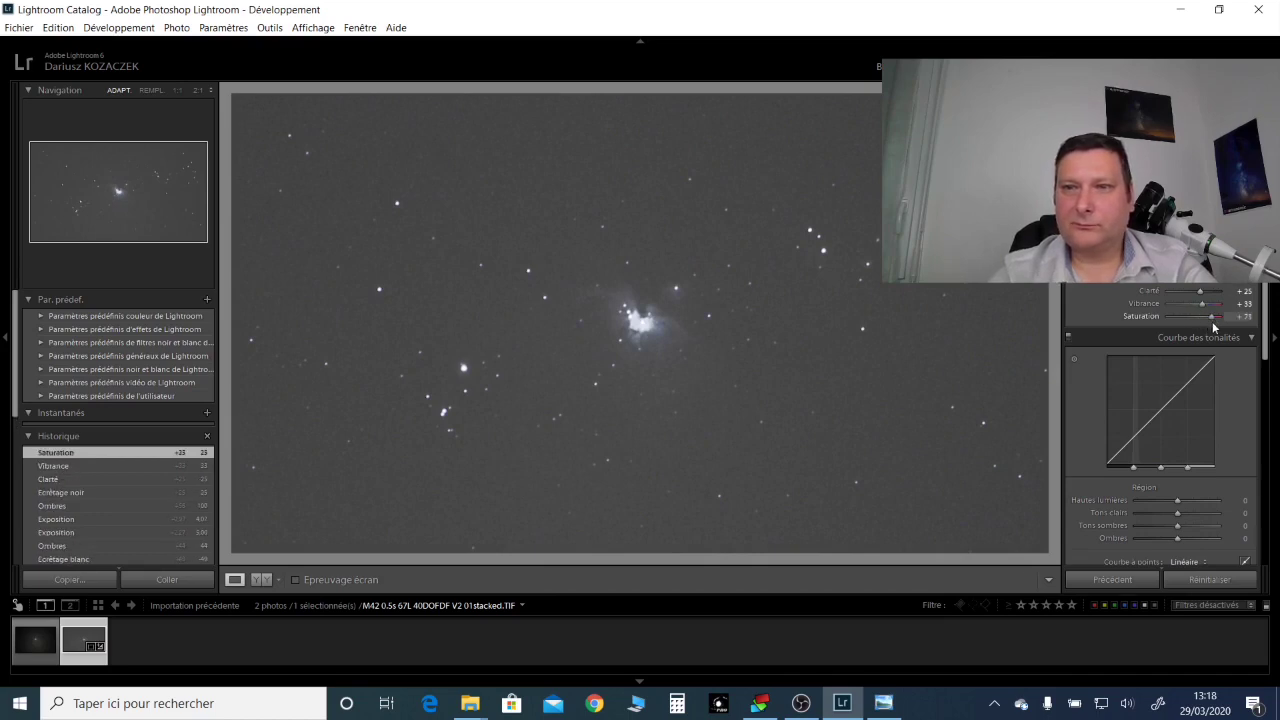
drag(1214, 327, 1216, 327)
click(638, 322)
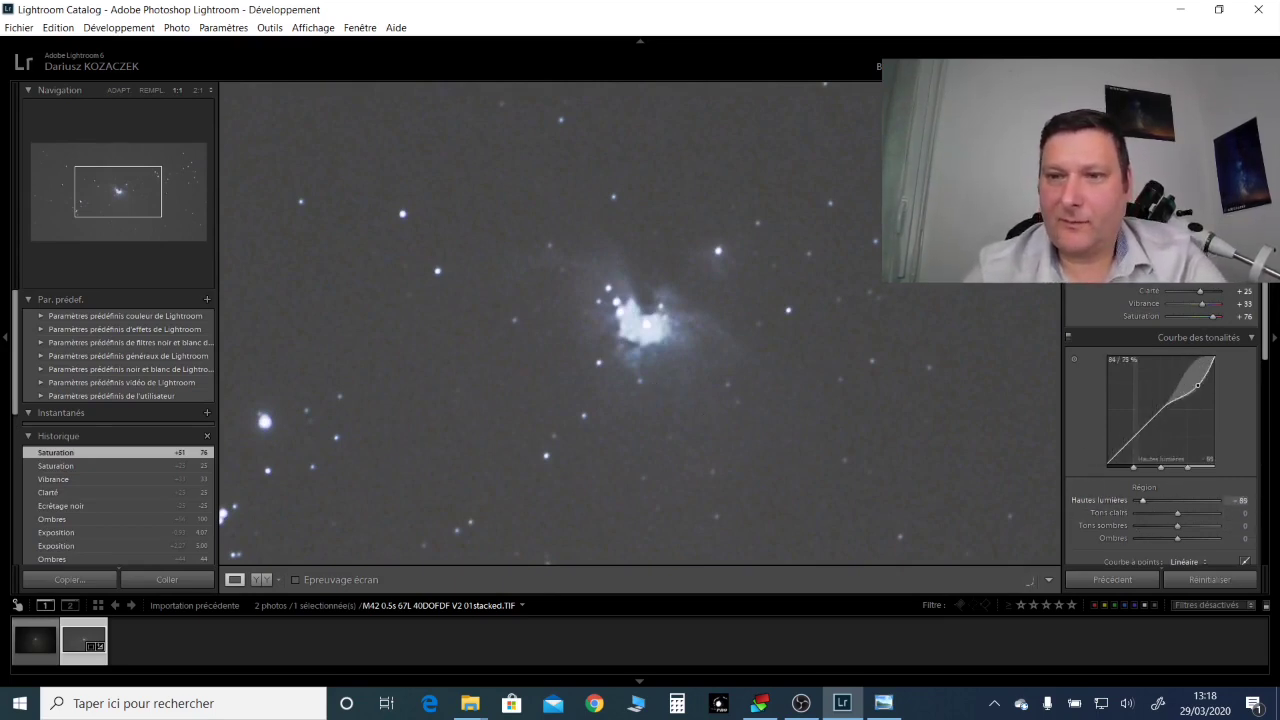
Step: Give the tone curve Highlights -100 and Darks +48, then ready the Adjustment Brush
mouse_move(1198, 371)
mouse_down()
mouse_move(1196, 410)
mouse_move(1159, 405)
mouse_move(1160, 372)
mouse_up()
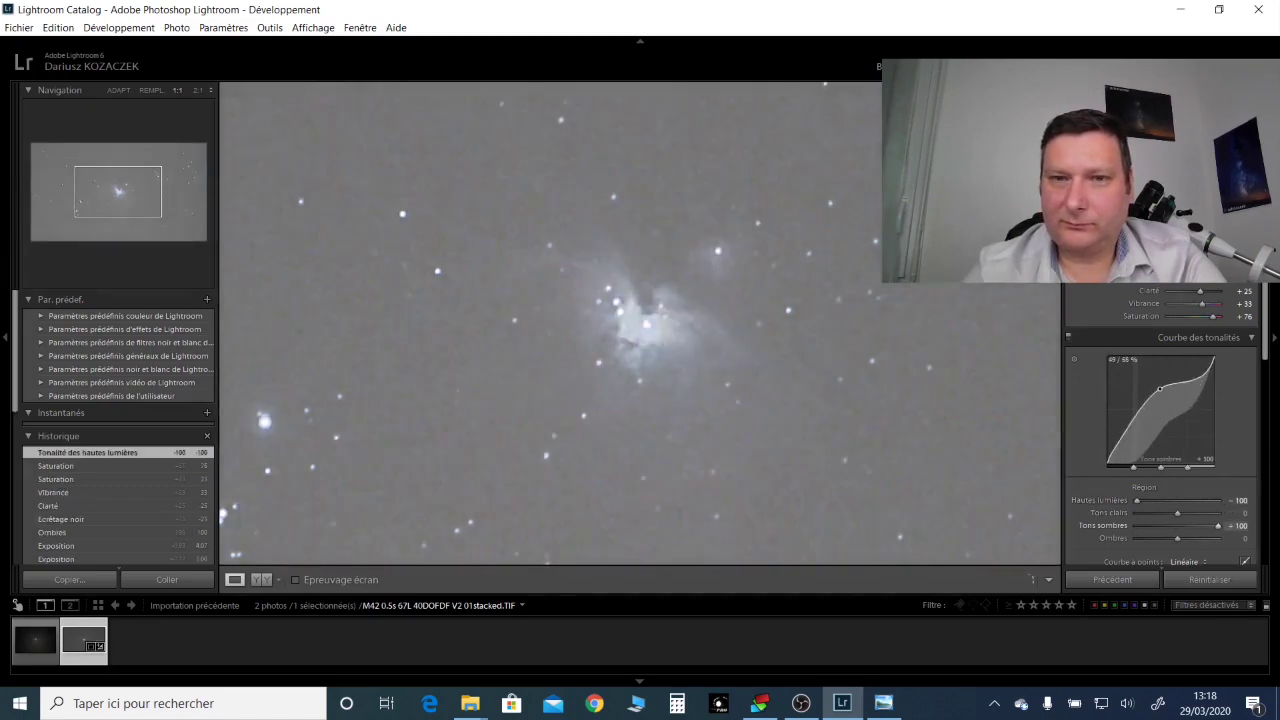
mouse_move(1120, 435)
mouse_down()
mouse_move(1112, 464)
mouse_move(1128, 455)
mouse_up()
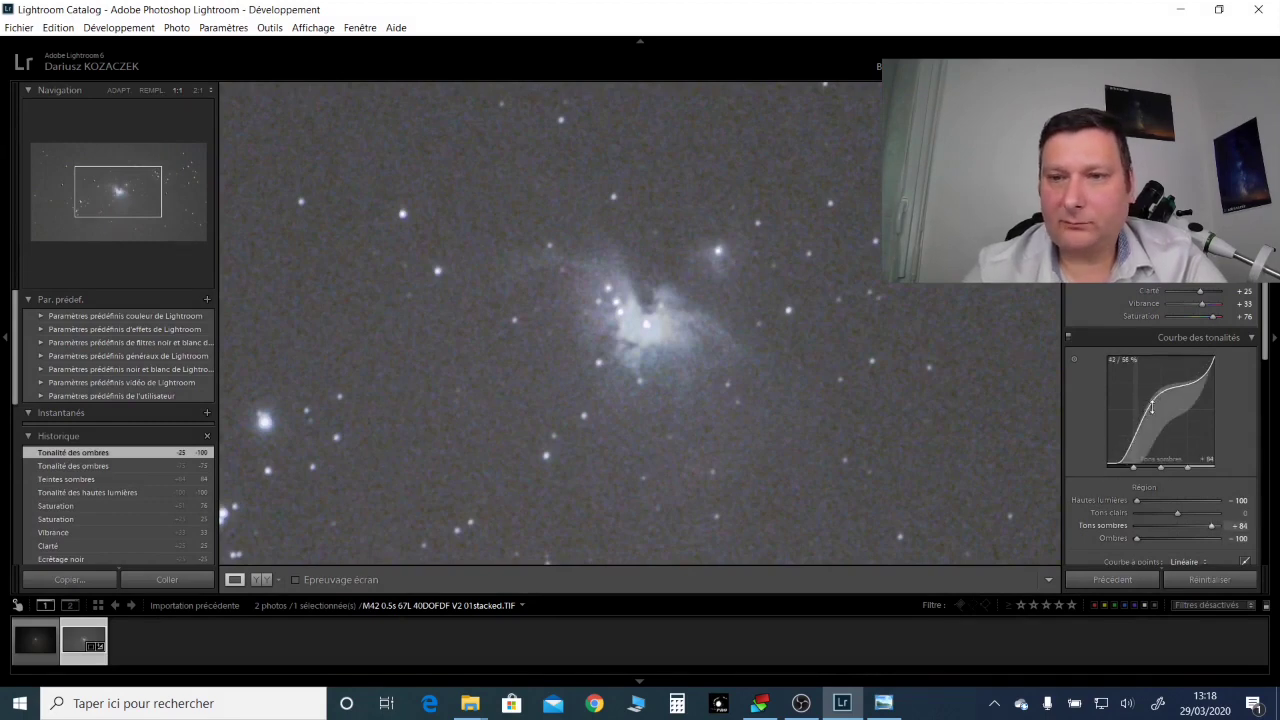
drag(1151, 406, 1151, 428)
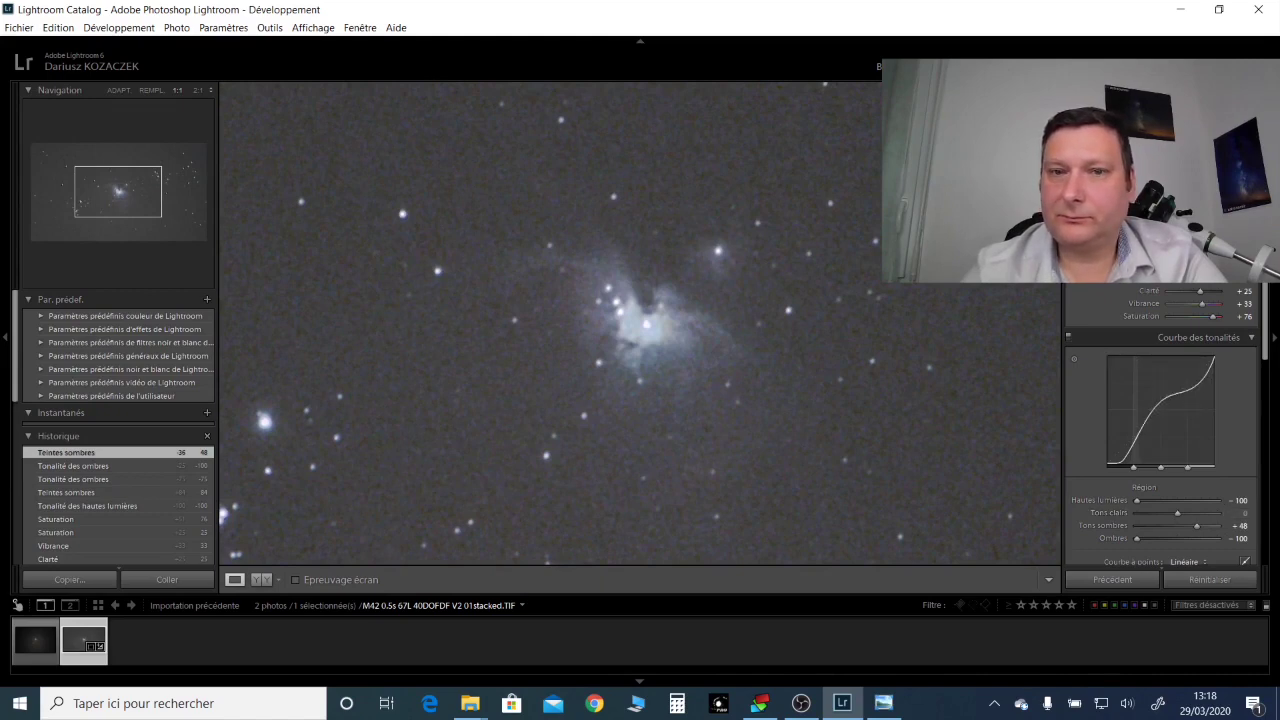
key(k)
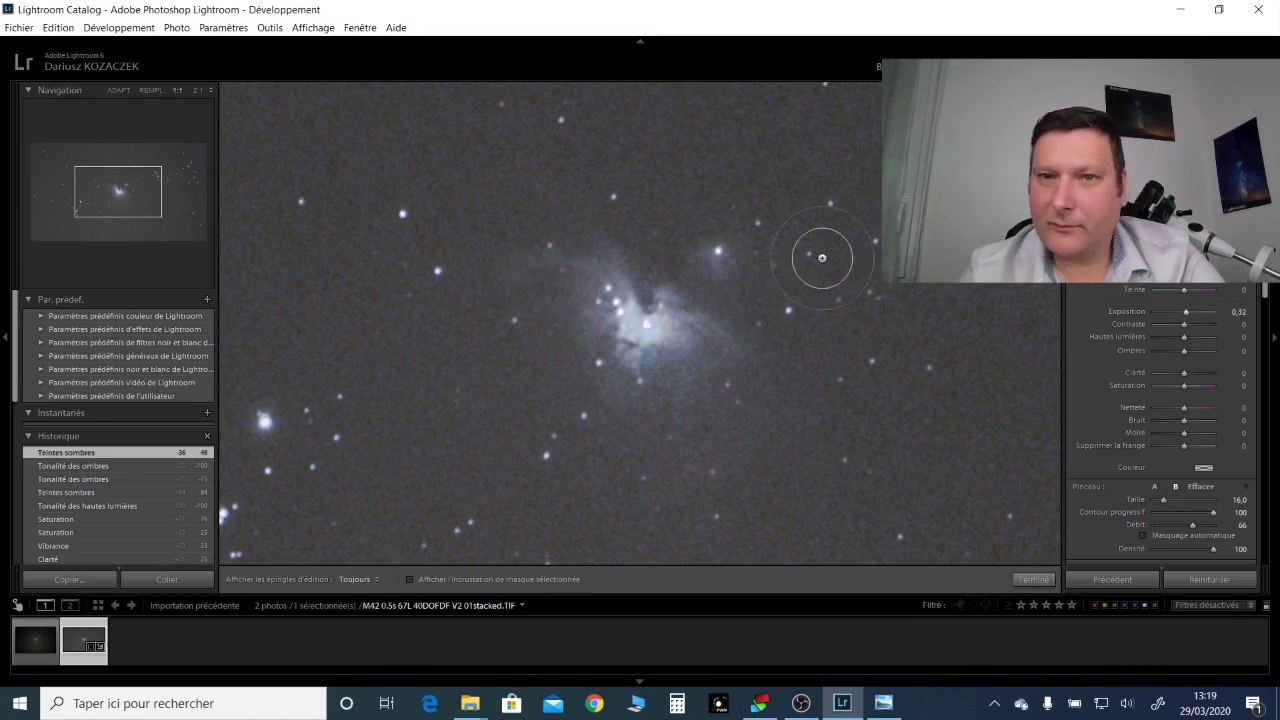
Step: Paint three +0.32 exposure brush strokes at size 12 over stars around the nebula core
key(h)
scroll(720, 258, down, 4)
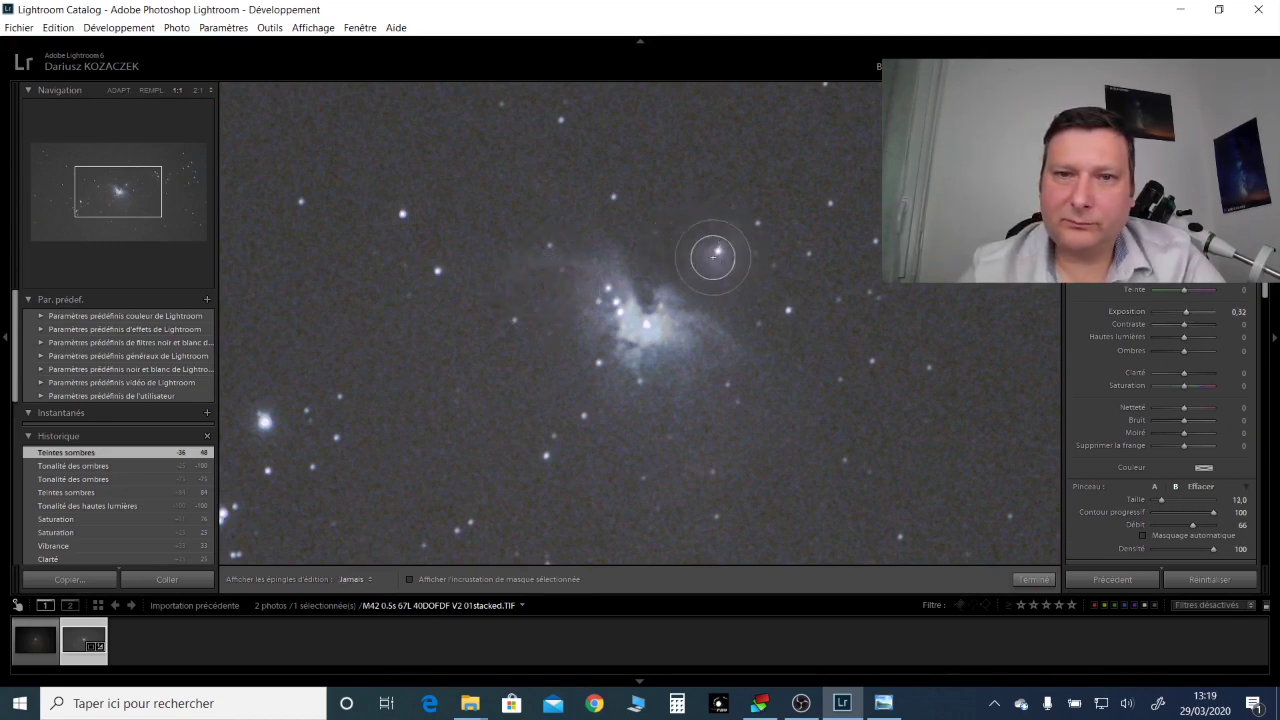
click(716, 252)
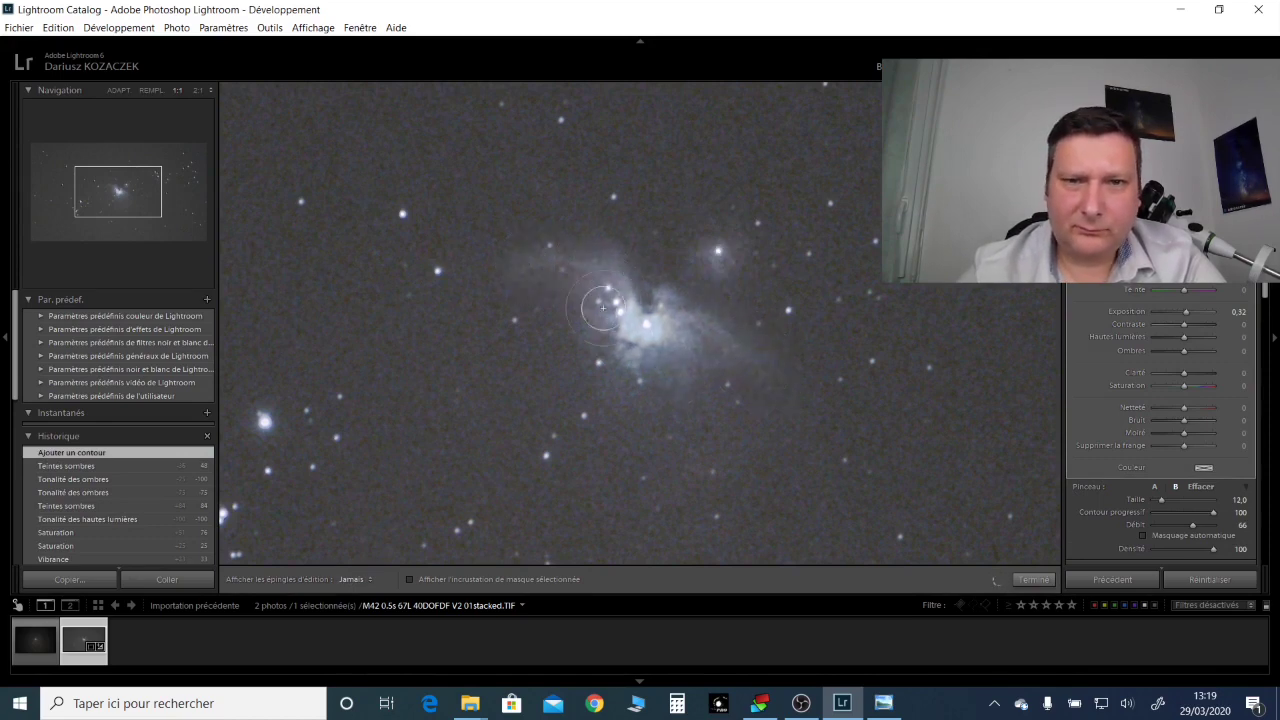
drag(721, 353, 888, 160)
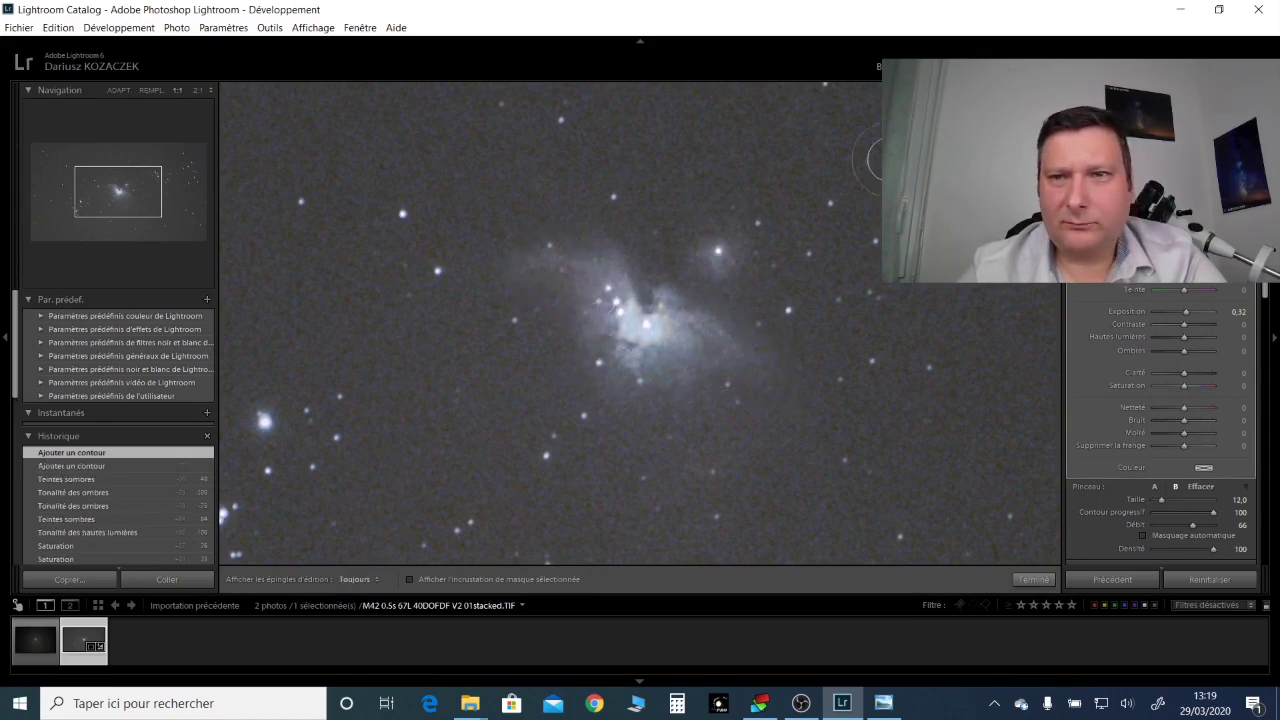
drag(663, 380, 707, 253)
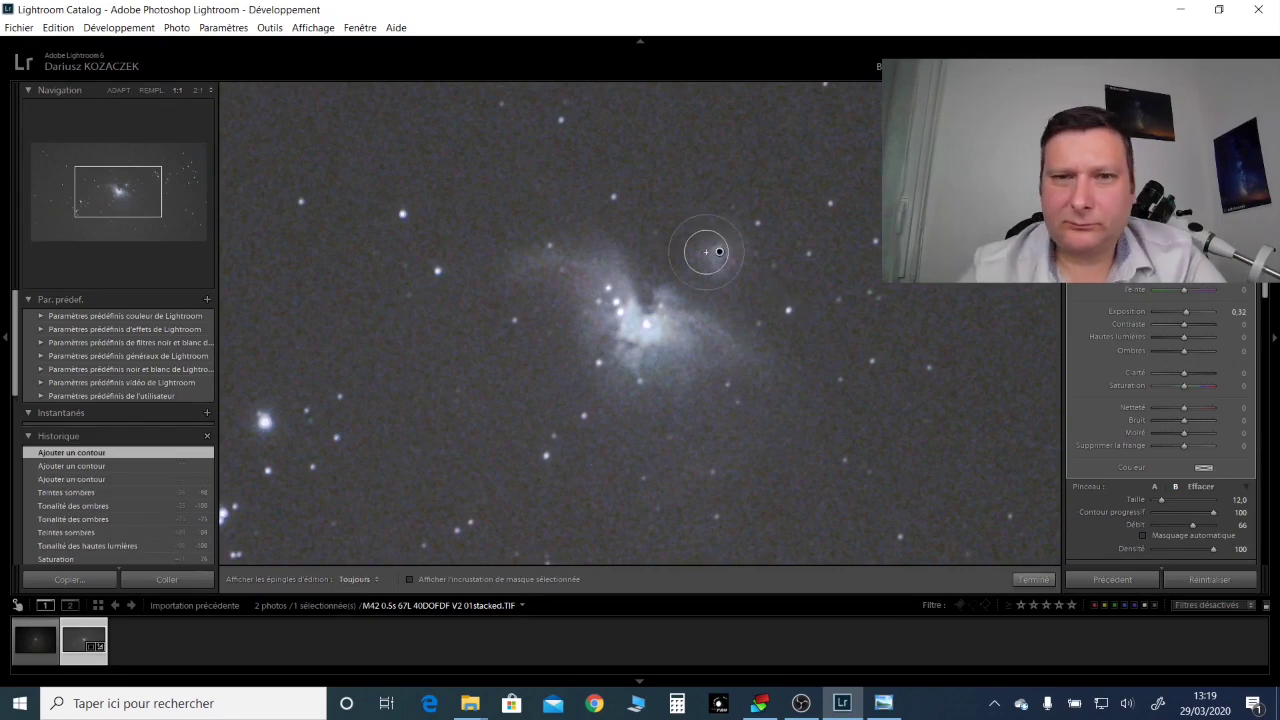
Step: Finish brushing, fit the whole photo and raise Saturation to +100
key(k)
click(788, 488)
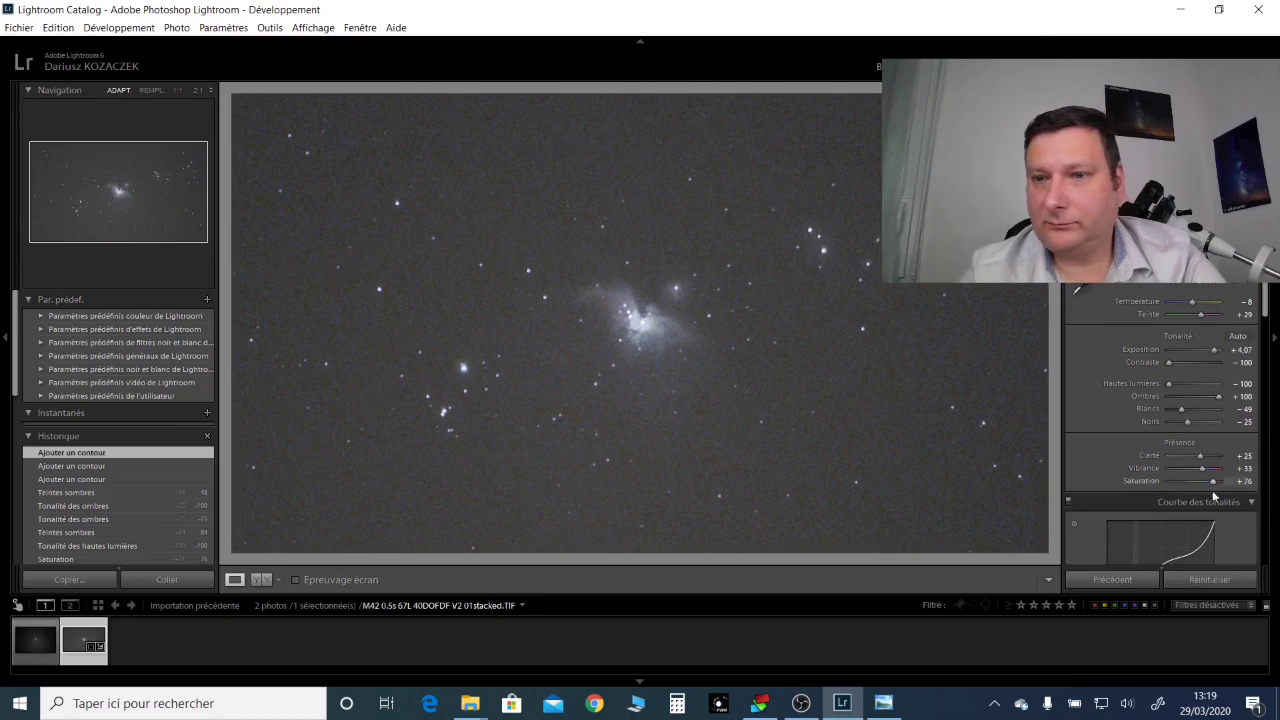
drag(1212, 481, 1222, 488)
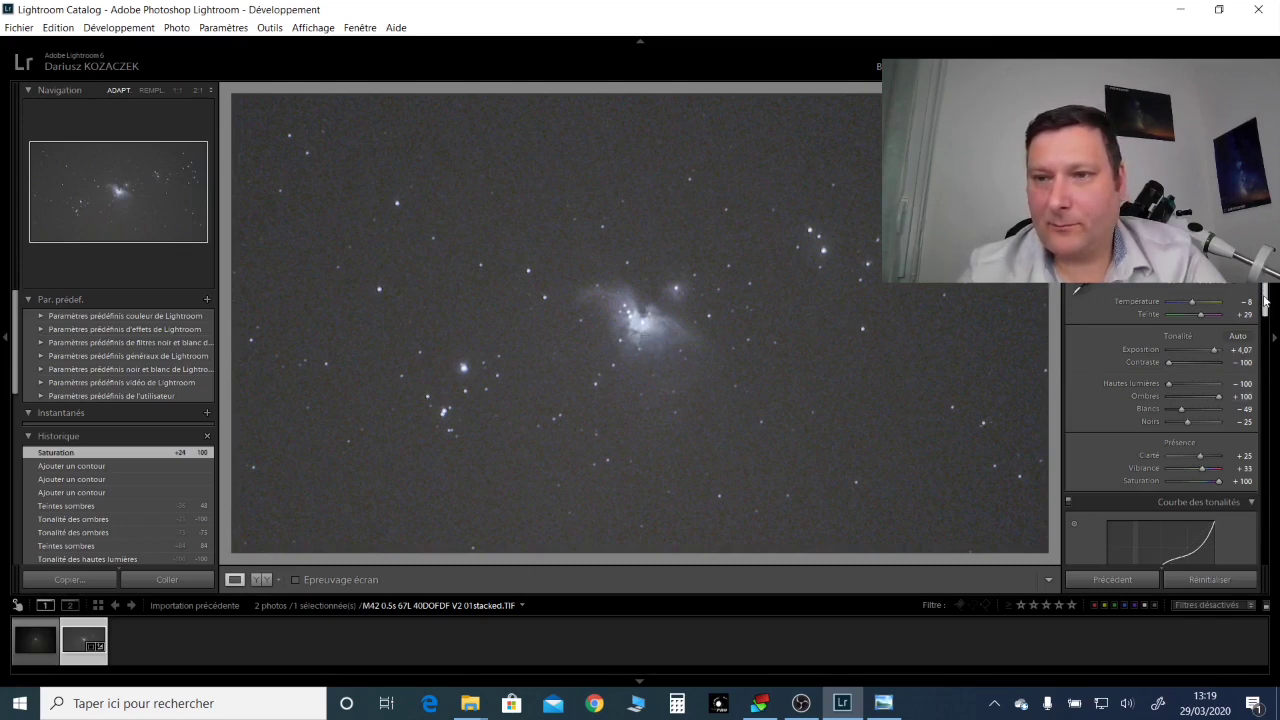
Step: Set luminance noise reduction to 49, contrast 54 and colour 53, checking the nebula at 1:1
drag(1265, 300, 1270, 463)
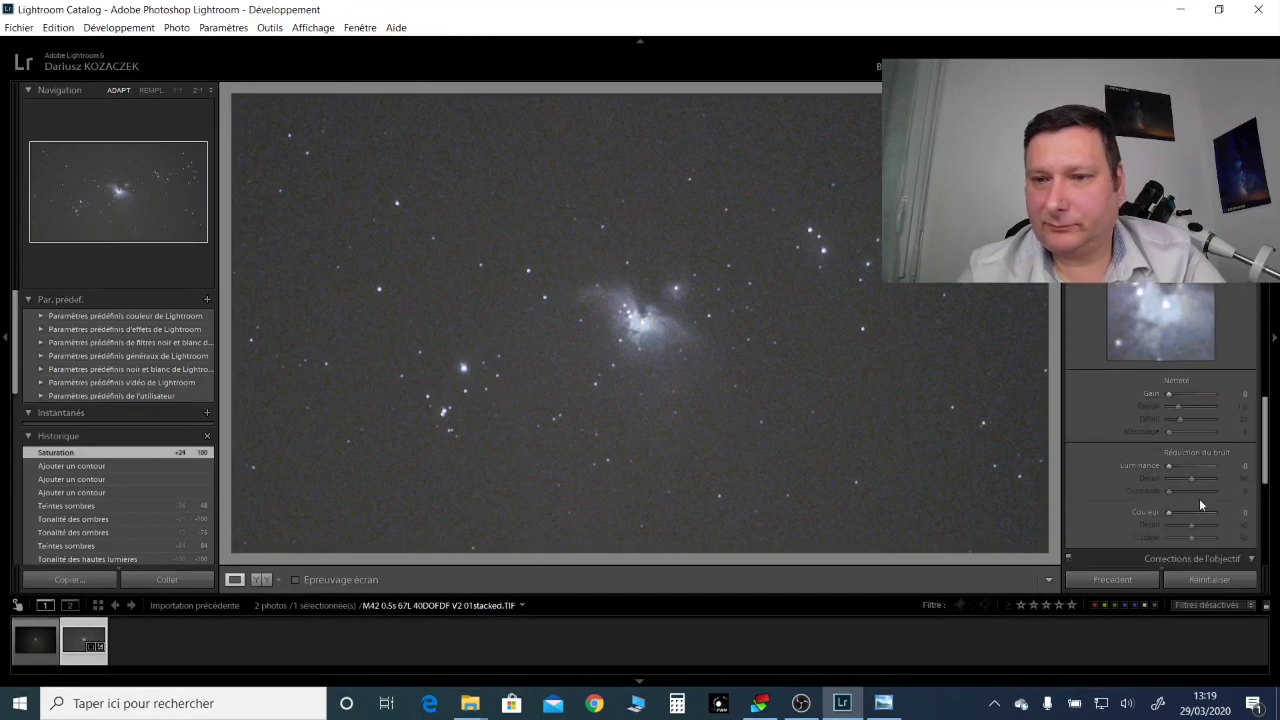
drag(1167, 468, 1189, 472)
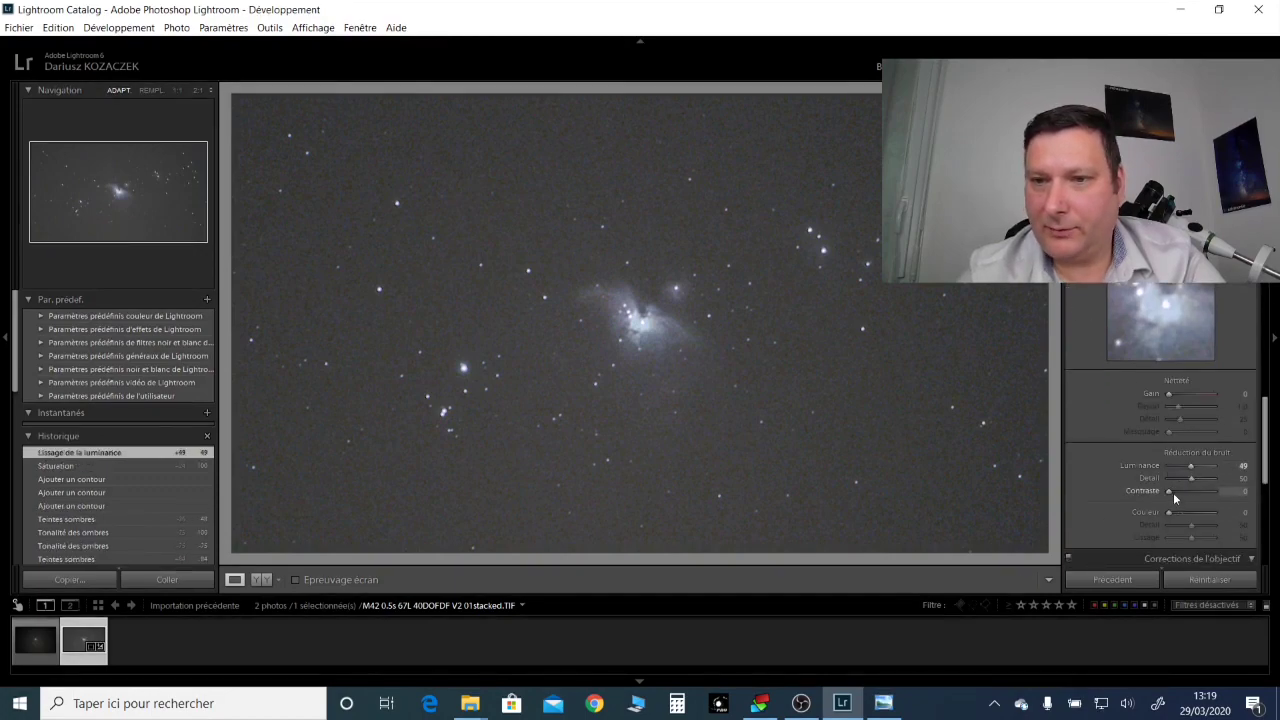
mouse_move(1173, 492)
mouse_down()
mouse_move(1198, 492)
mouse_move(1193, 522)
mouse_up()
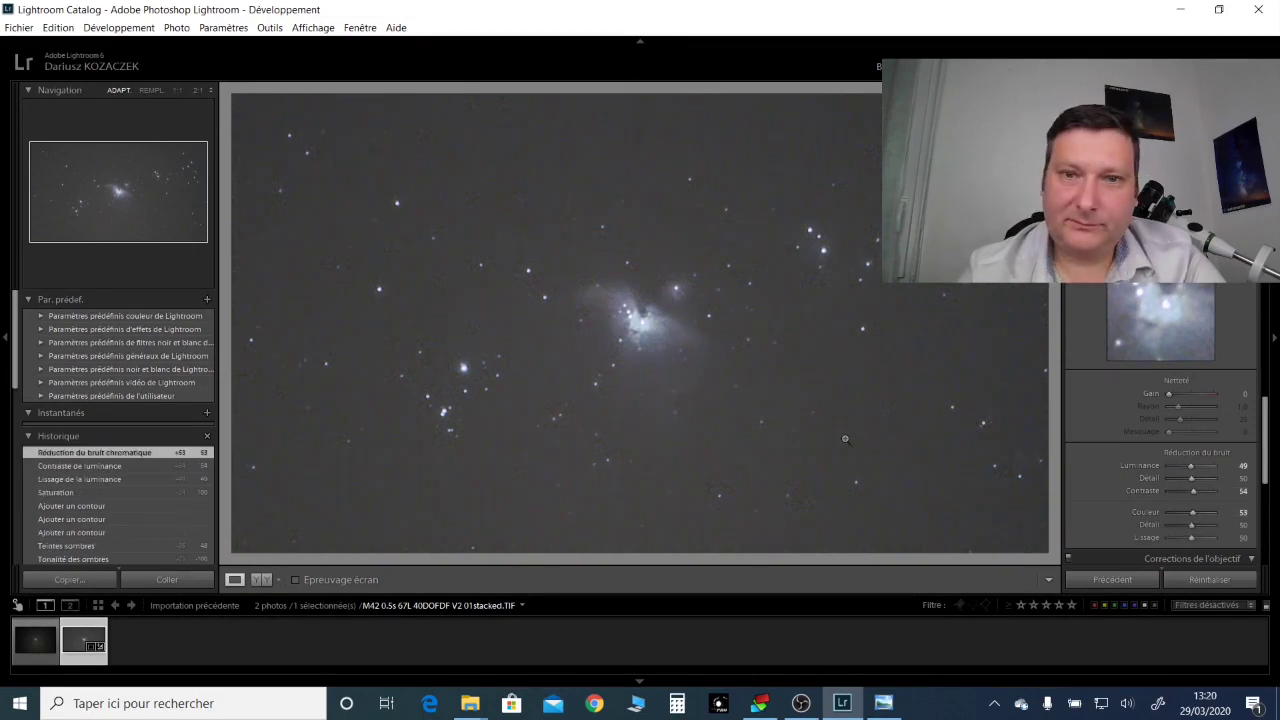
click(645, 330)
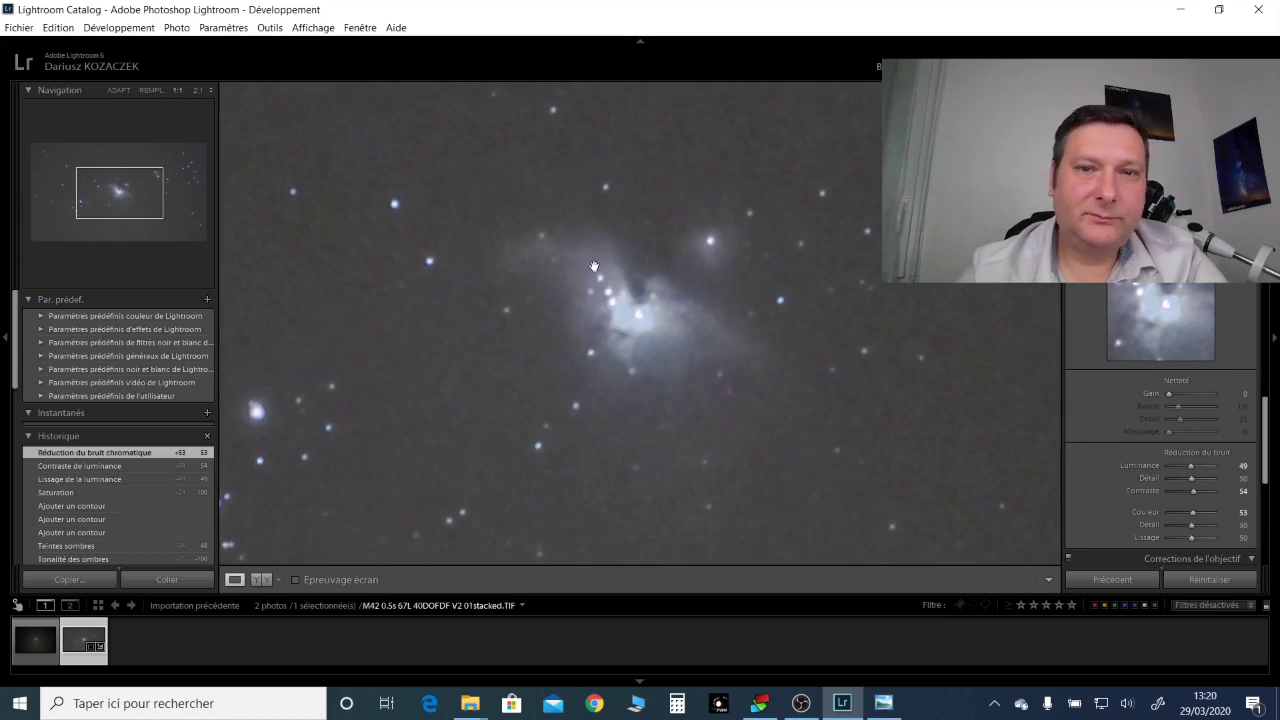
click(638, 338)
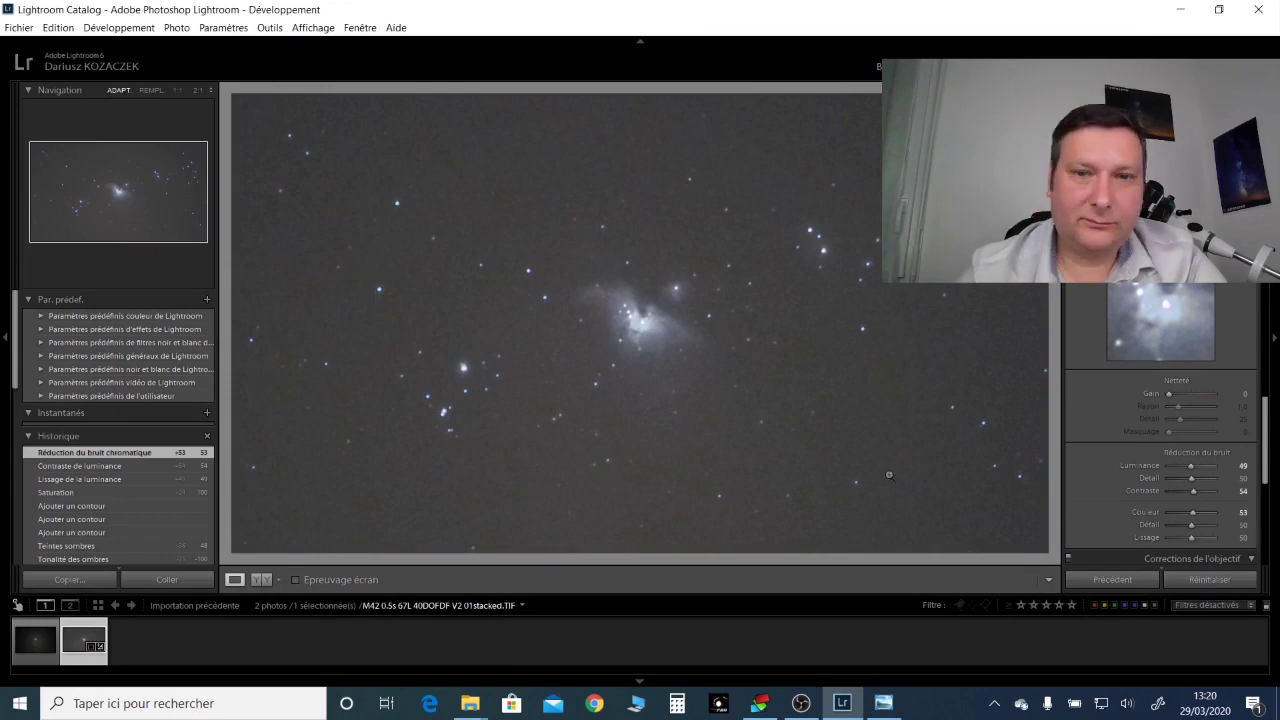
Step: Export the photo as TIFF into a new LR_16-9 subfolder
right_click(704, 350)
mouse_move(744, 615)
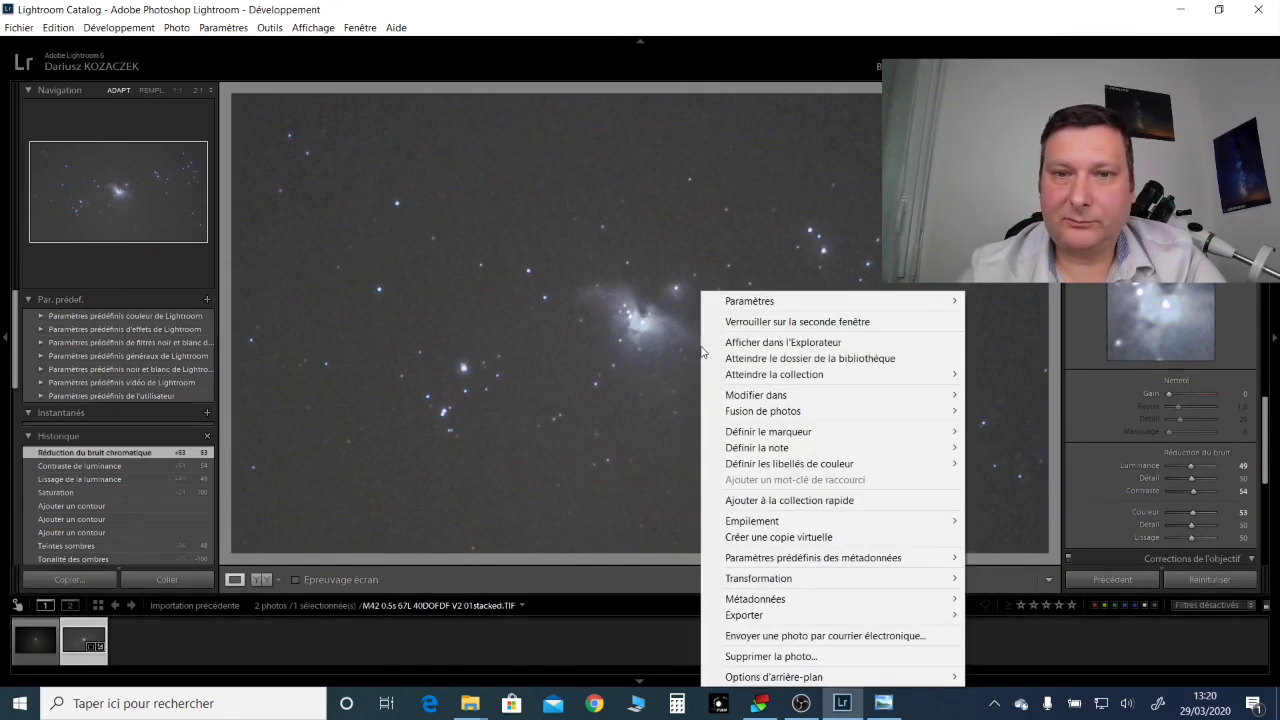
click(988, 499)
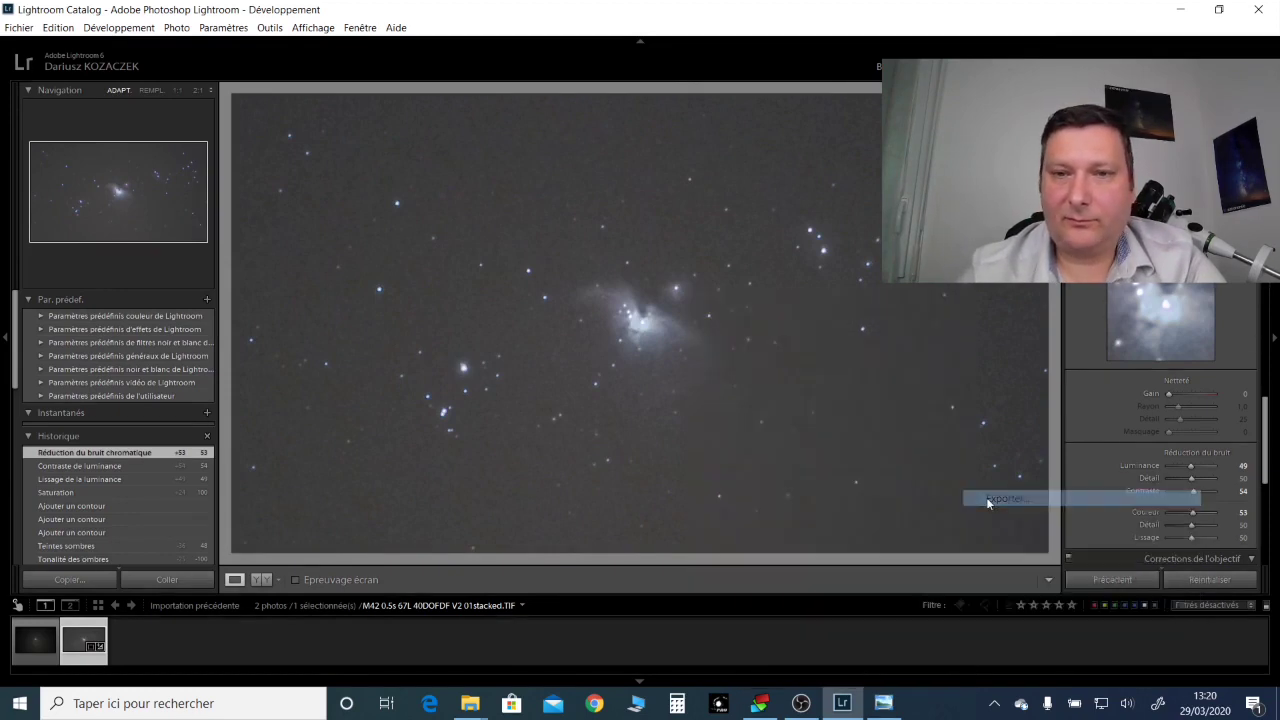
double_click(785, 200)
text(LR_)
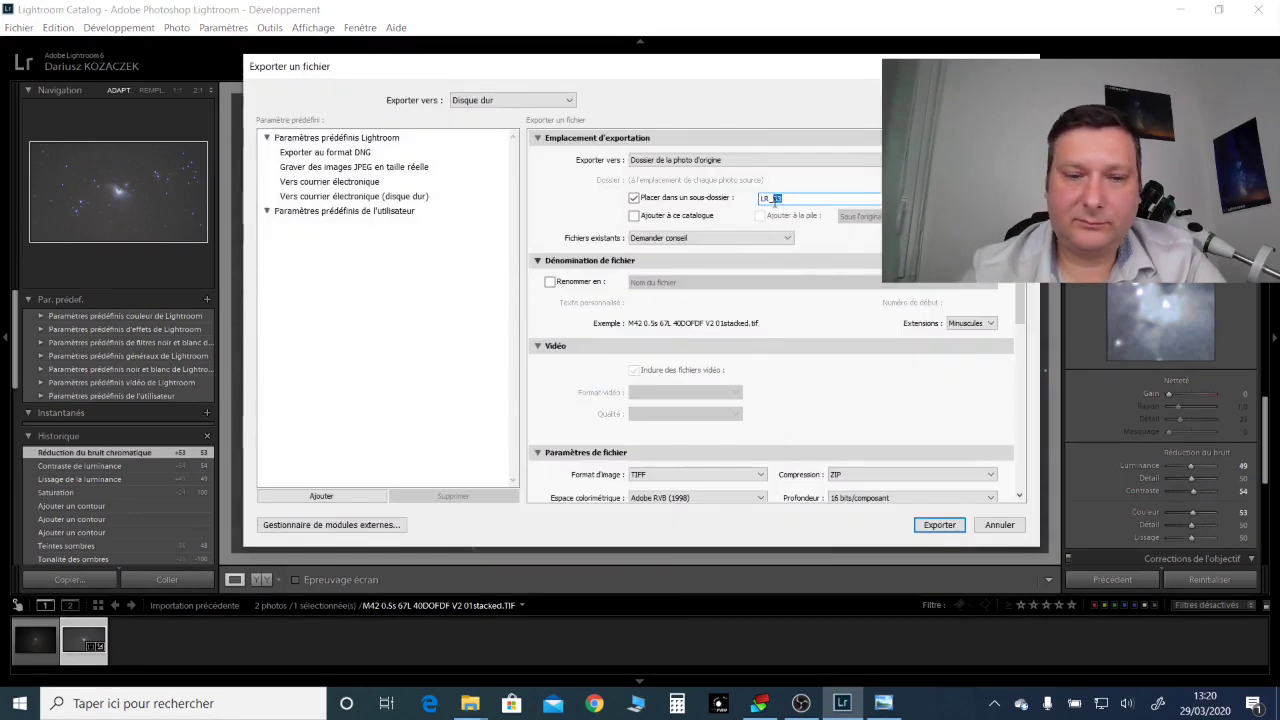
text(16)
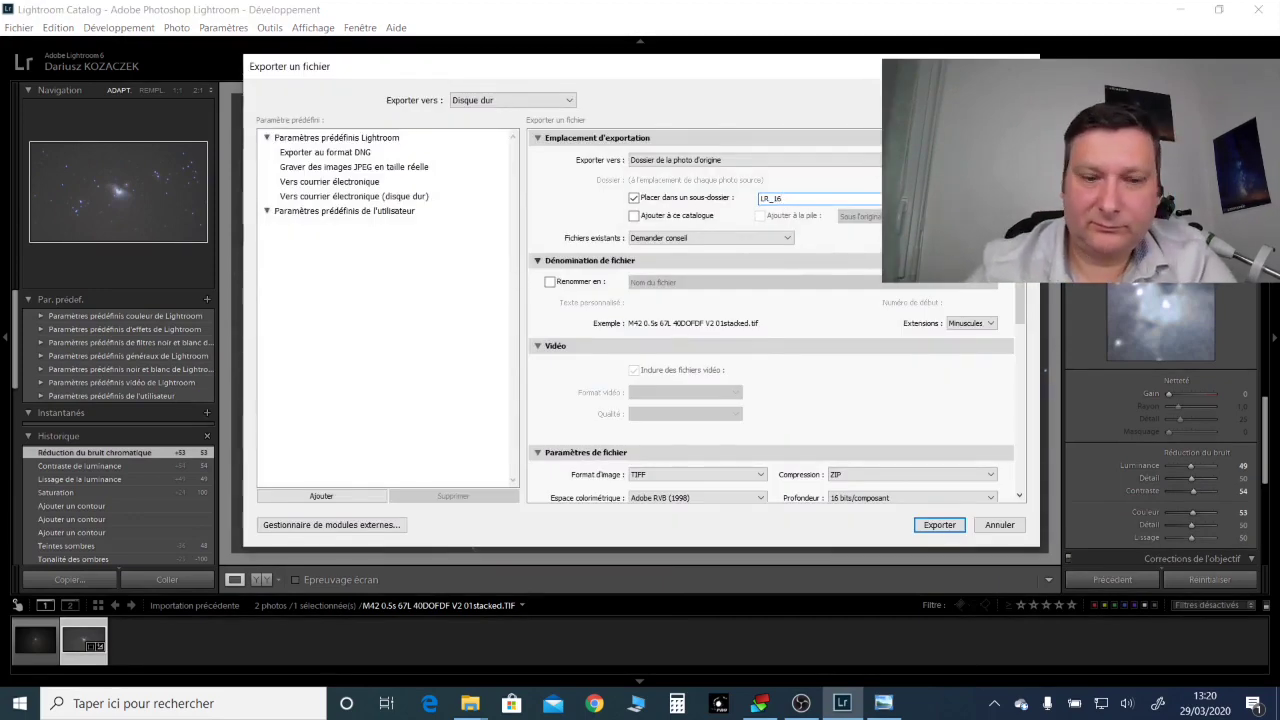
text(-9)
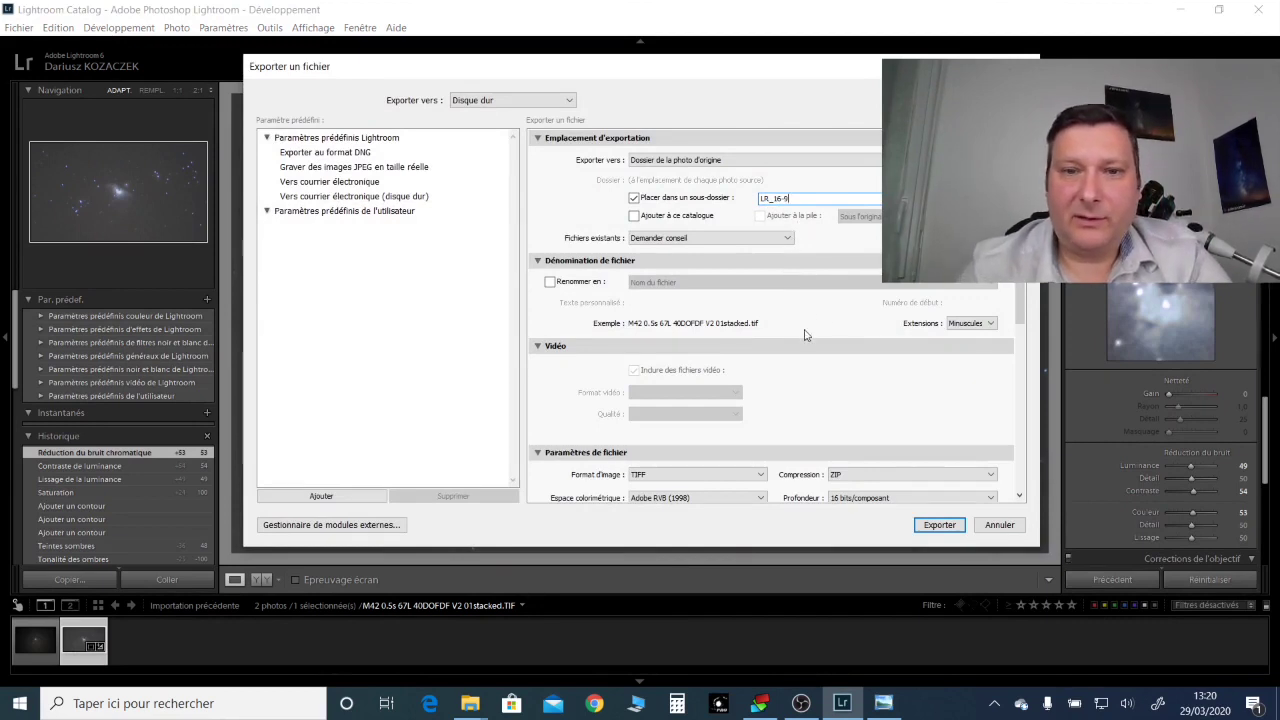
click(940, 528)
Step: Export the photo again to LR_16-9 in JPEG format
right_click(672, 333)
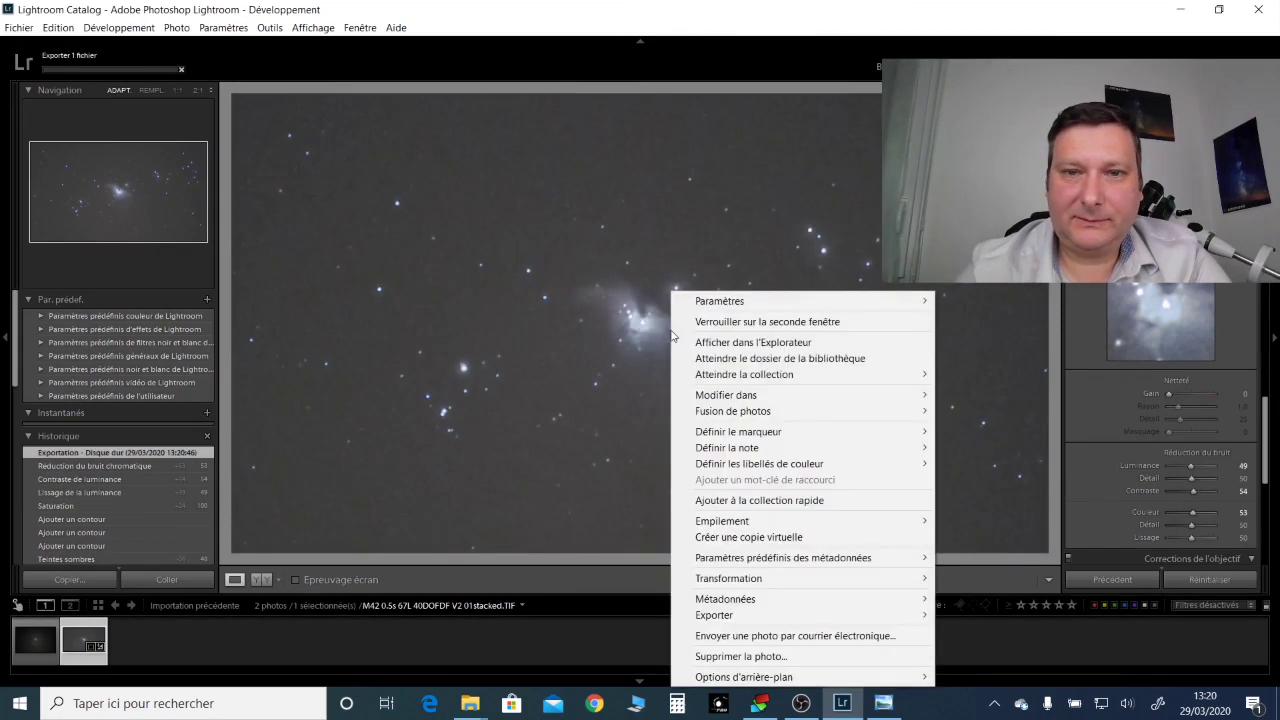
mouse_move(714, 615)
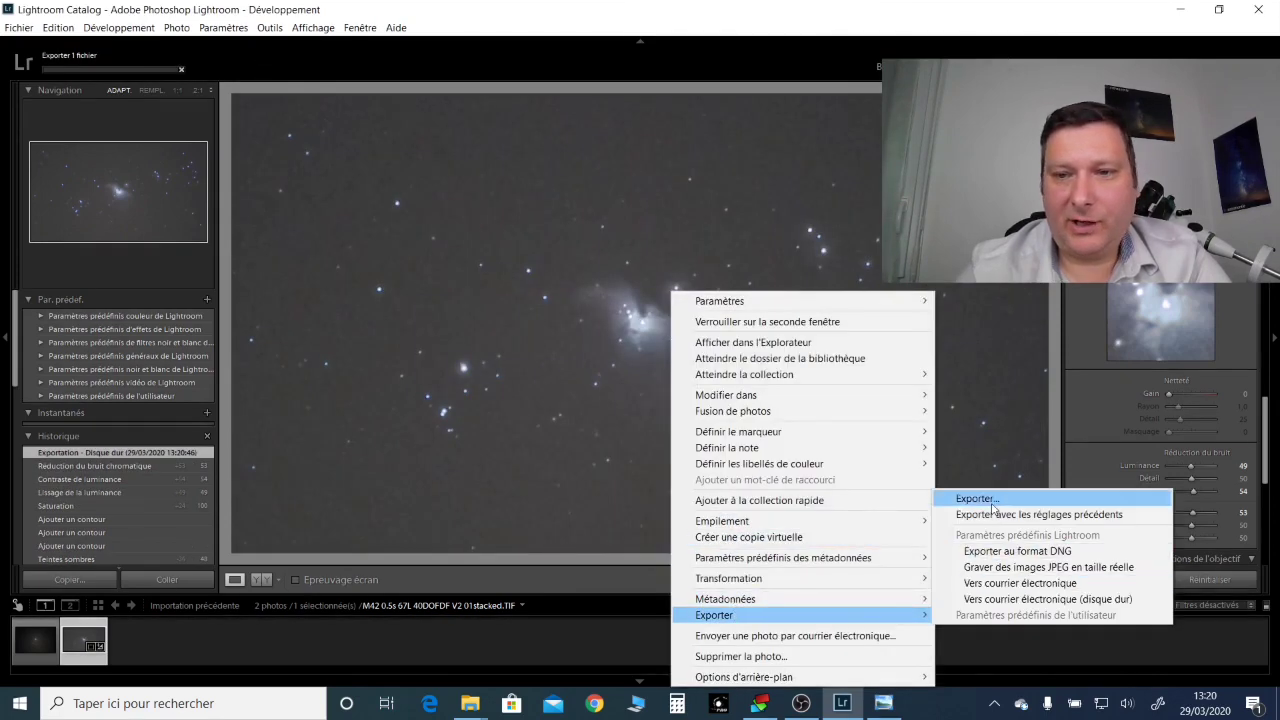
click(990, 500)
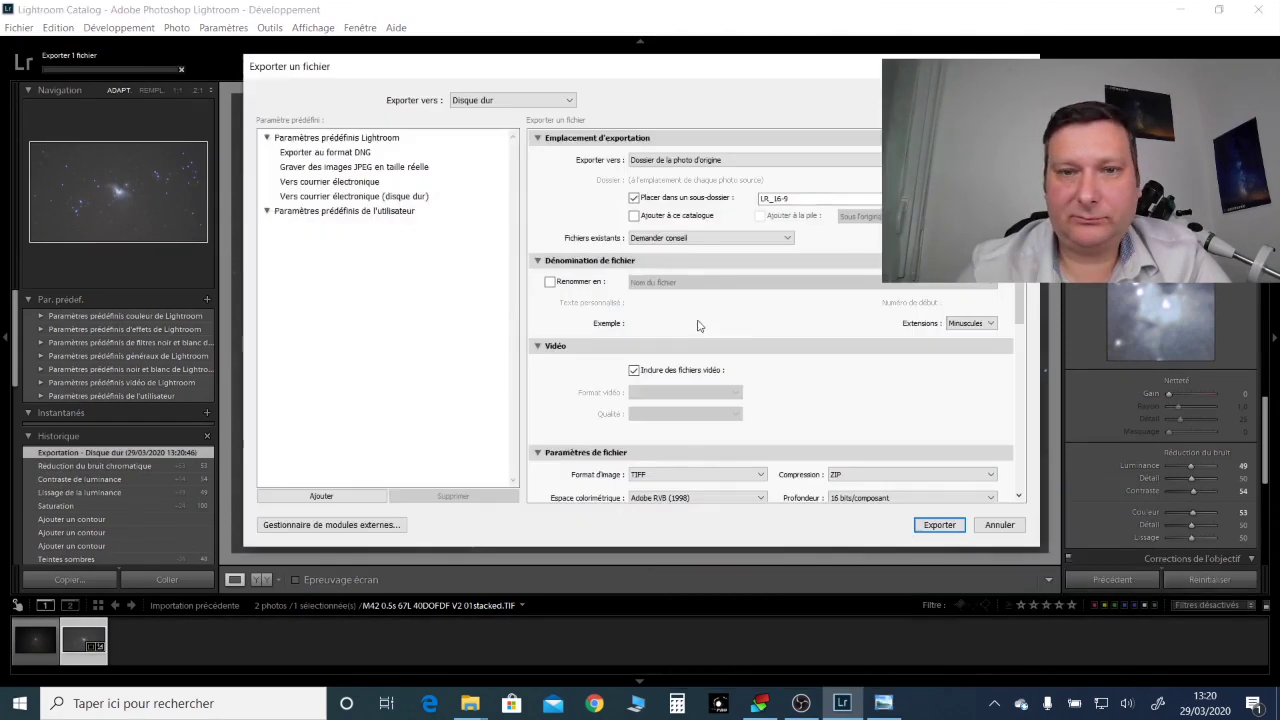
click(685, 478)
click(665, 489)
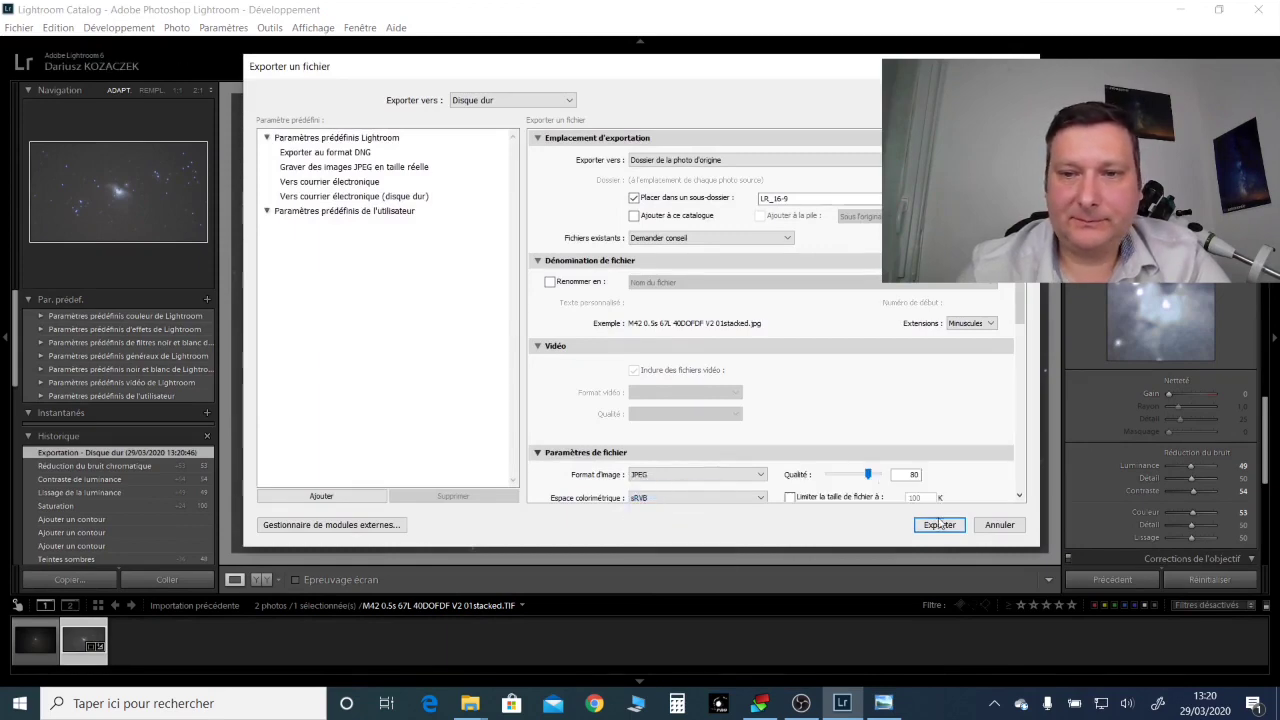
click(939, 524)
Step: Export the photo again to LR_16-9 in PSD format
right_click(940, 530)
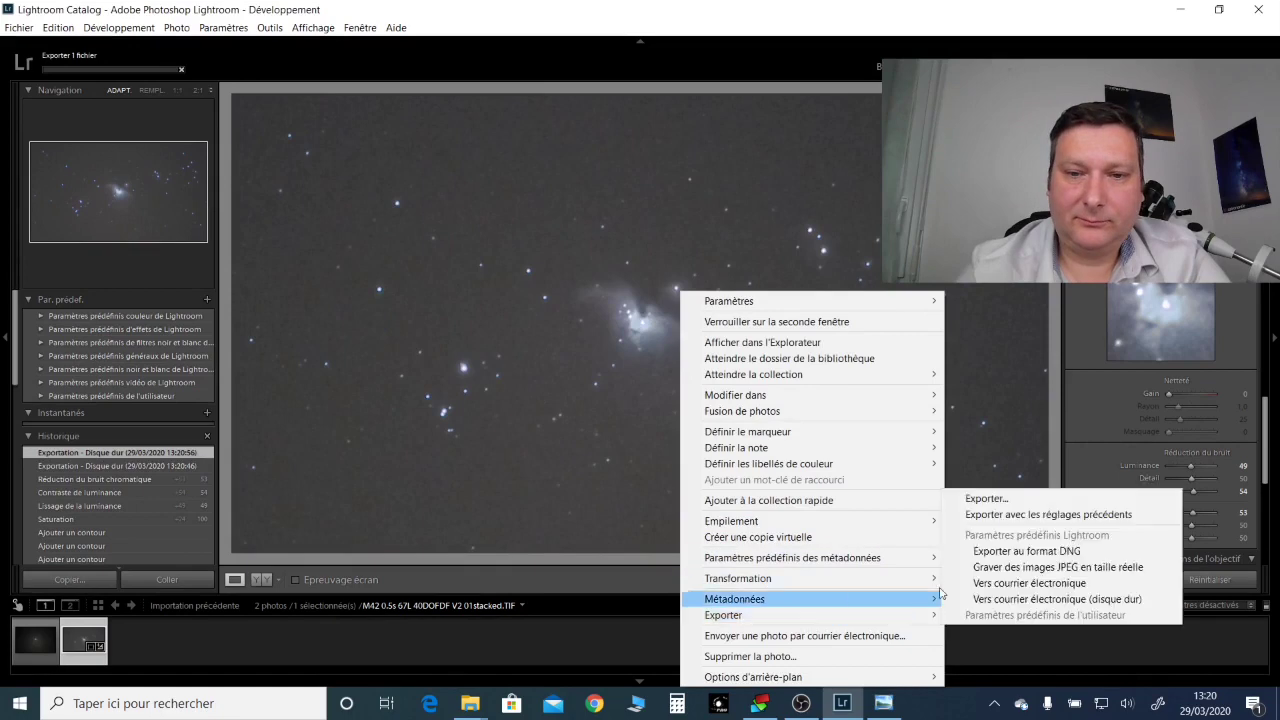
click(986, 498)
click(697, 474)
click(665, 502)
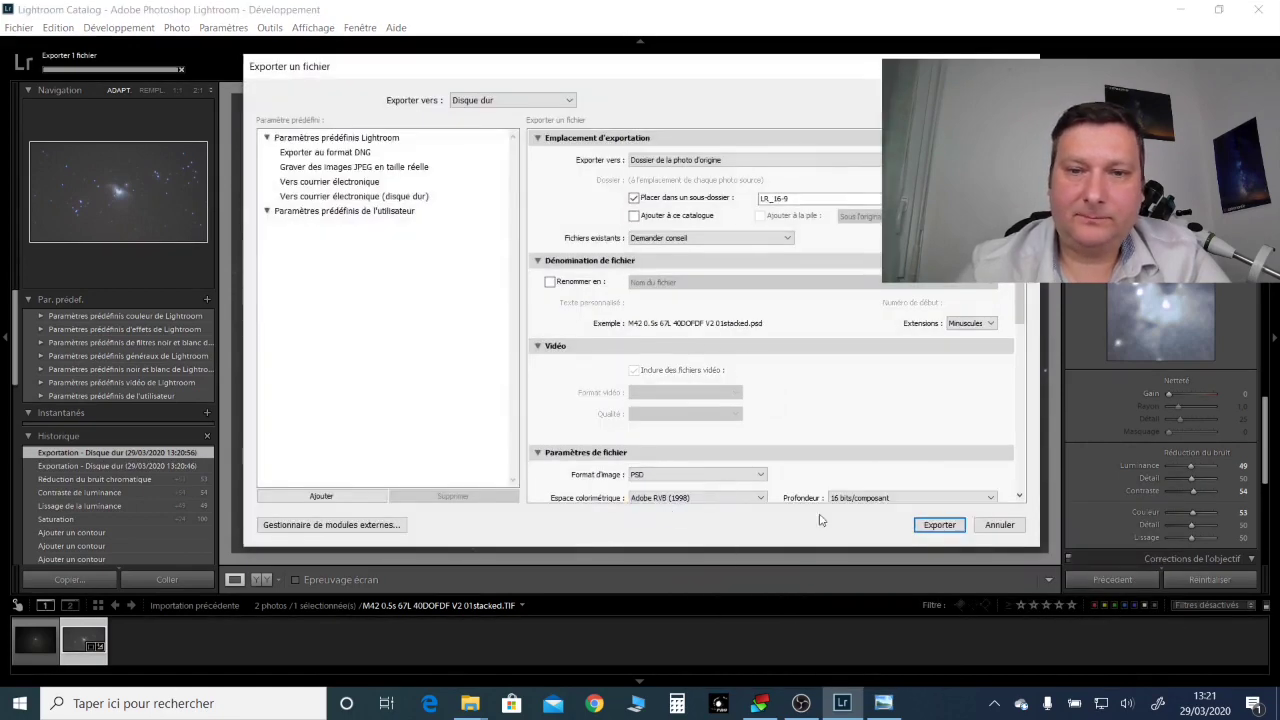
click(939, 524)
Step: Export the photo again to LR_16-9 in DNG format
right_click(940, 528)
click(974, 500)
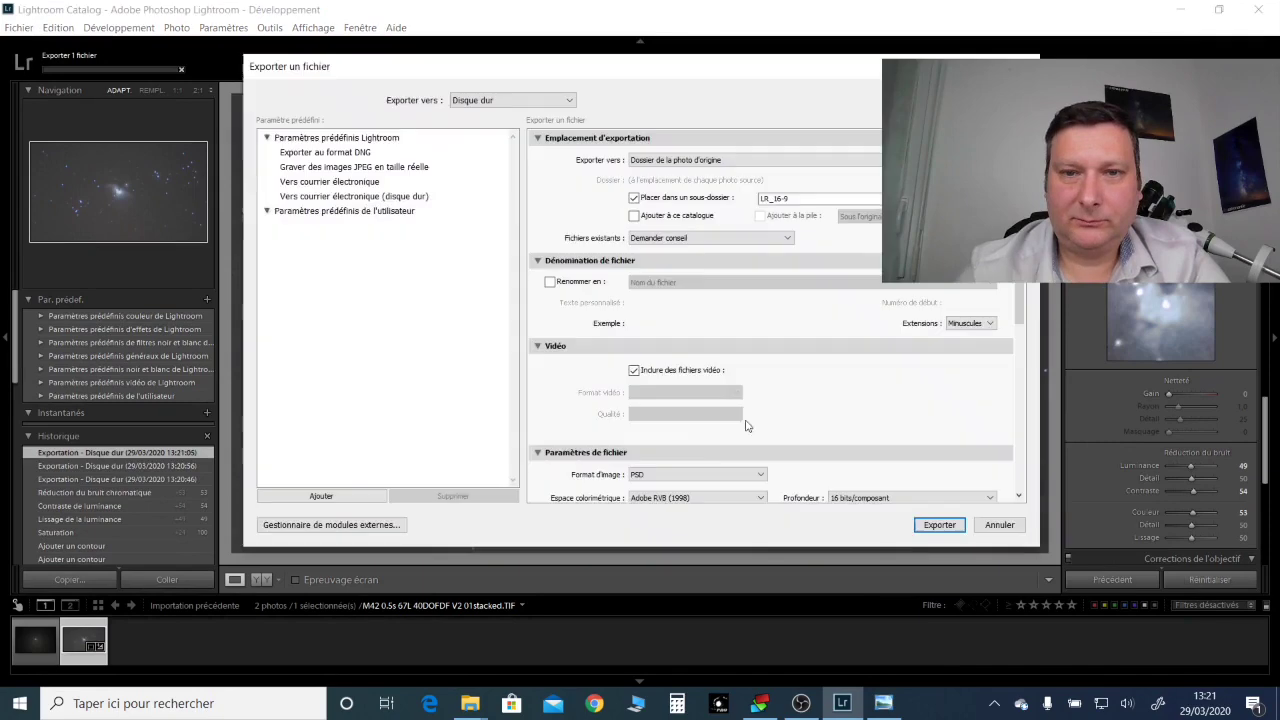
click(697, 474)
click(668, 540)
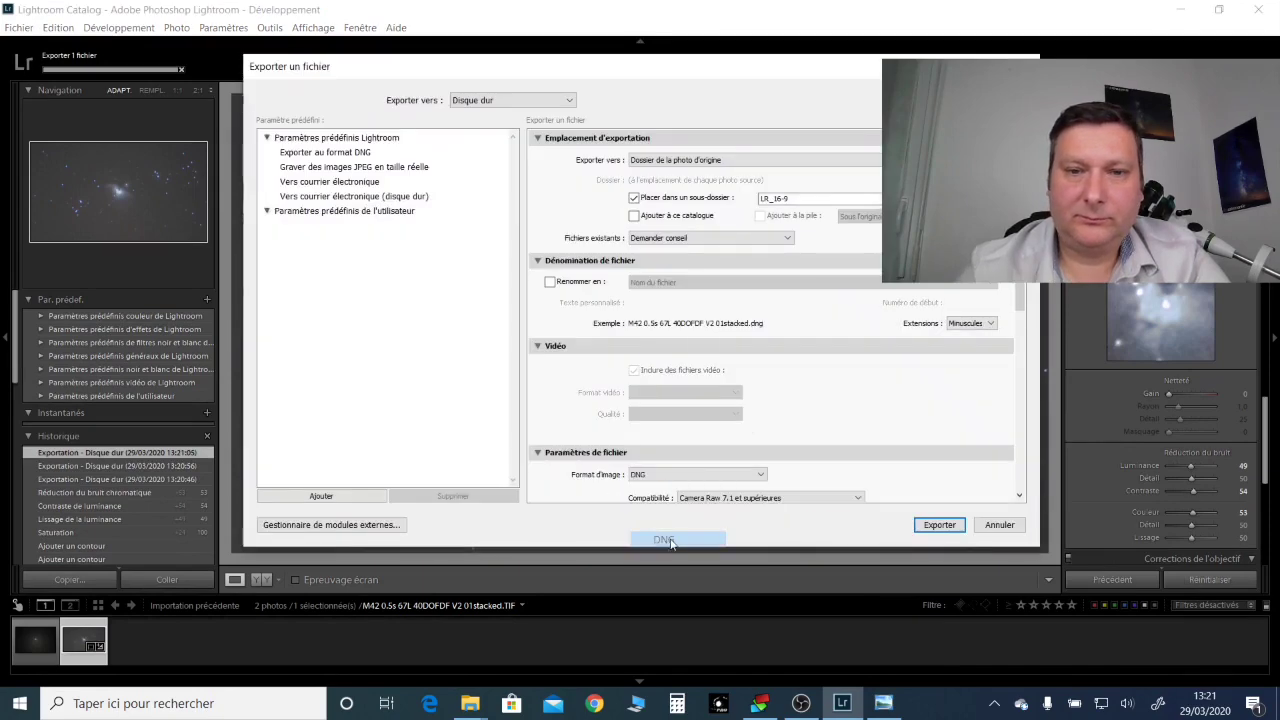
click(939, 524)
mouse_move(470, 703)
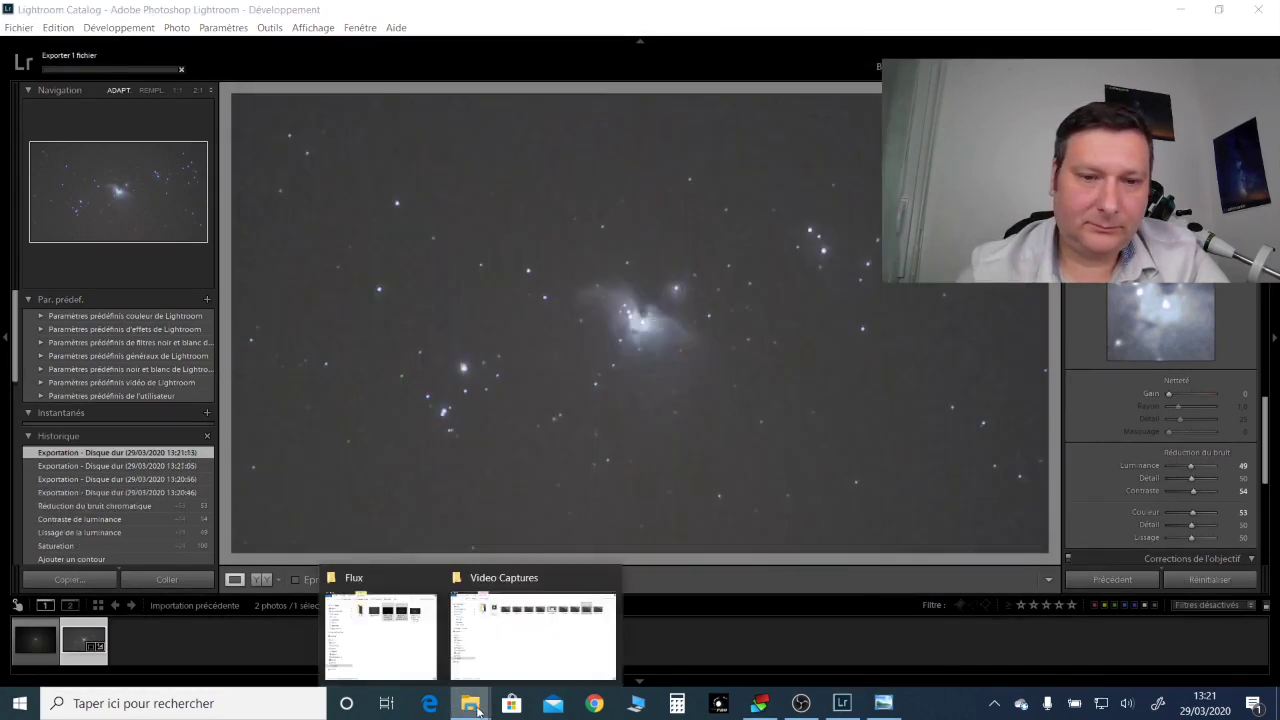
Step: Open the LR_16-9 folder in File Explorer and open the exported 01stacked JPG in Photos
click(380, 635)
double_click(270, 155)
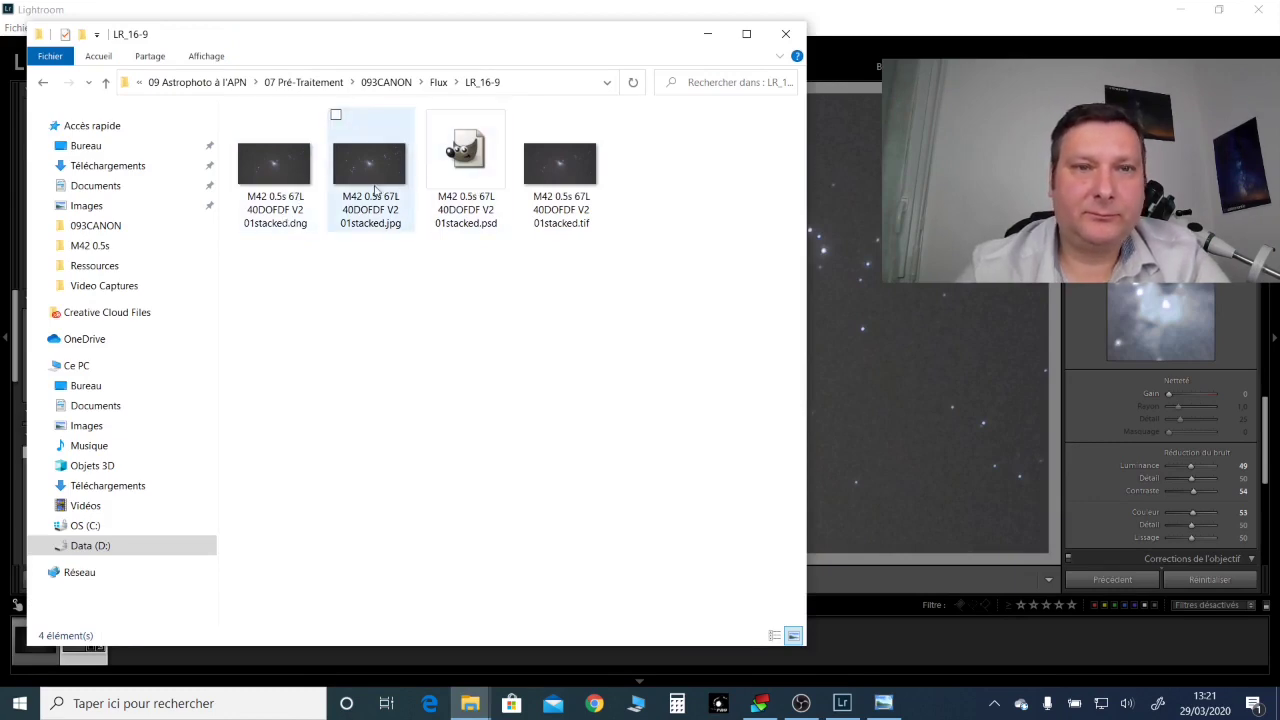
click(376, 190)
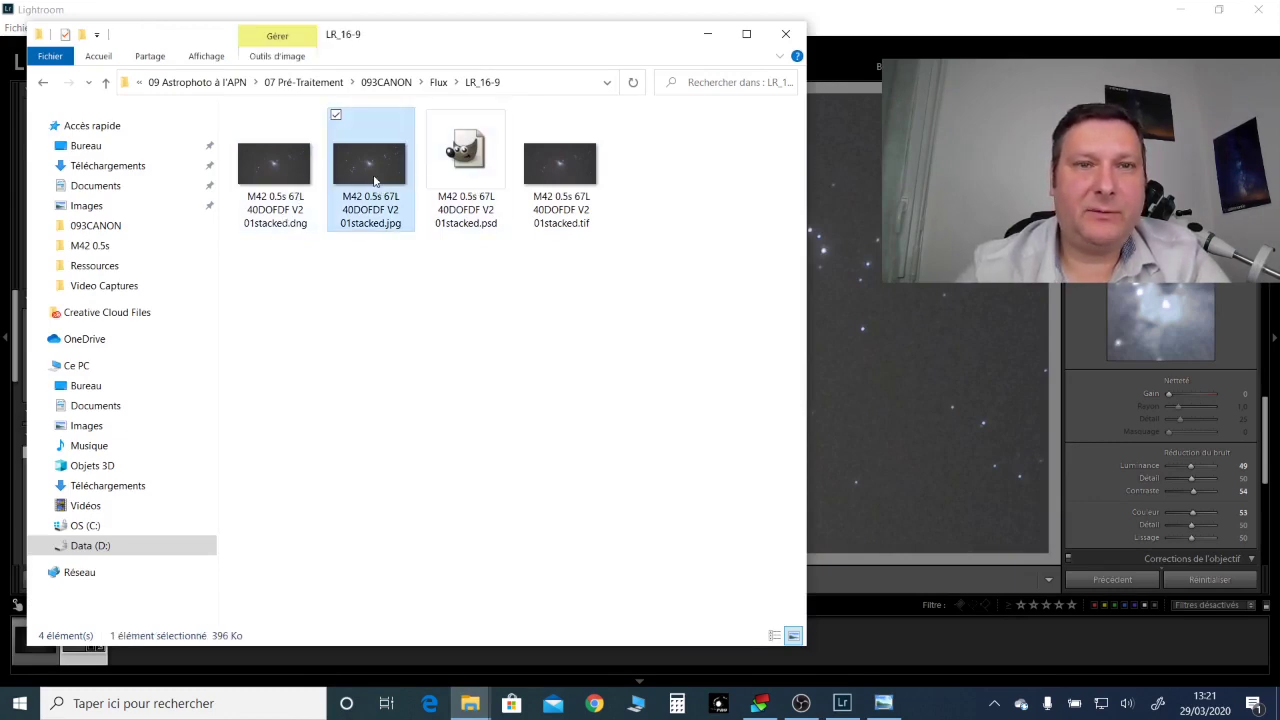
double_click(374, 176)
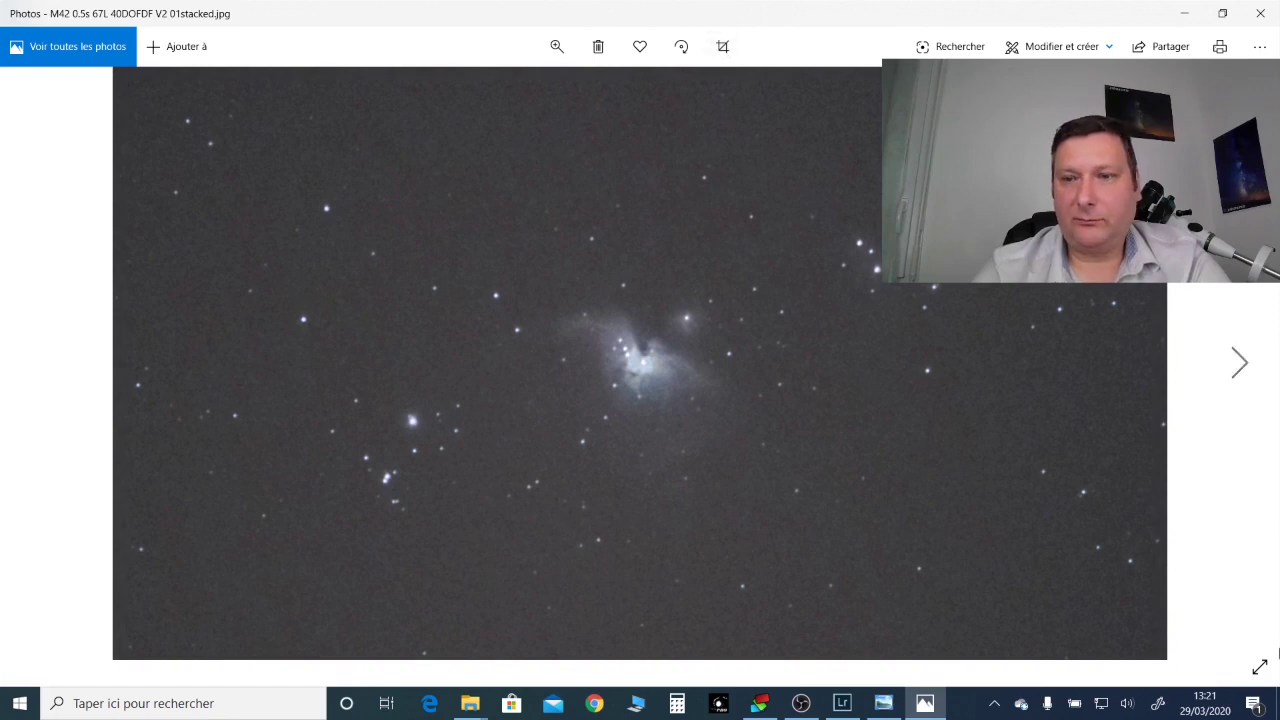
Step: View the M42 JPEG full screen, exit, then start crop and rotate editing
click(1257, 668)
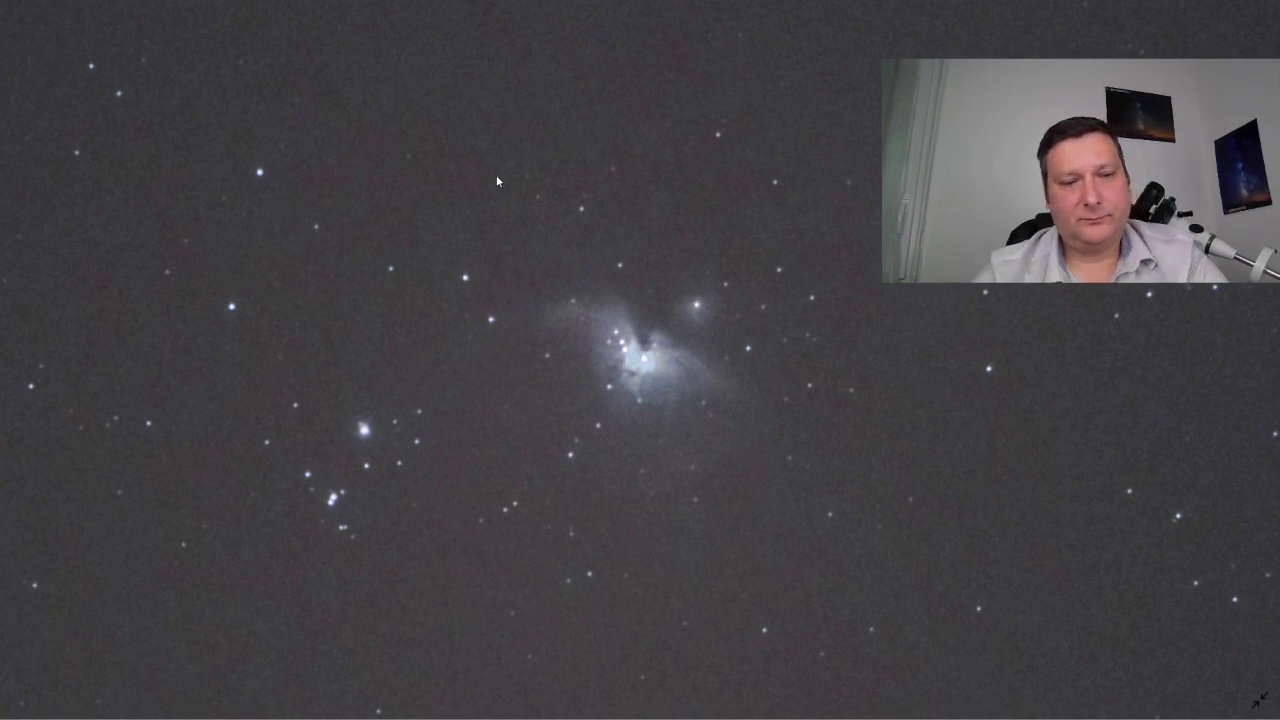
key(Escape)
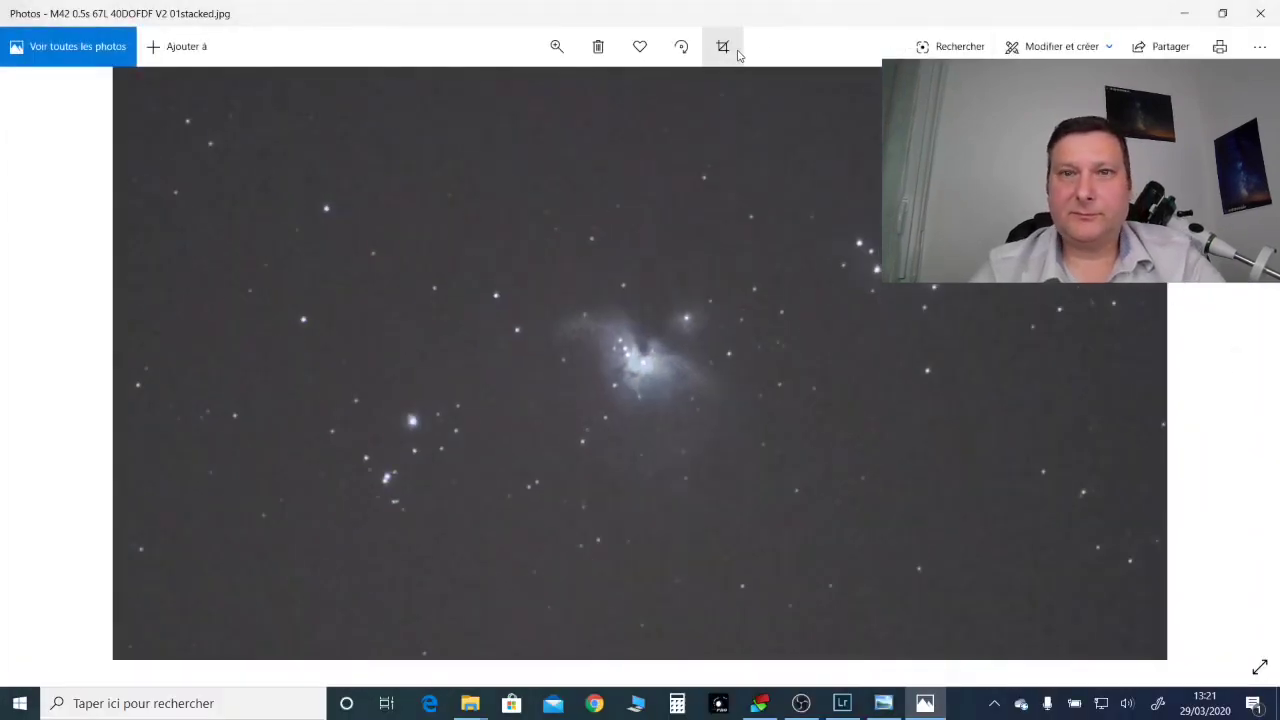
click(725, 48)
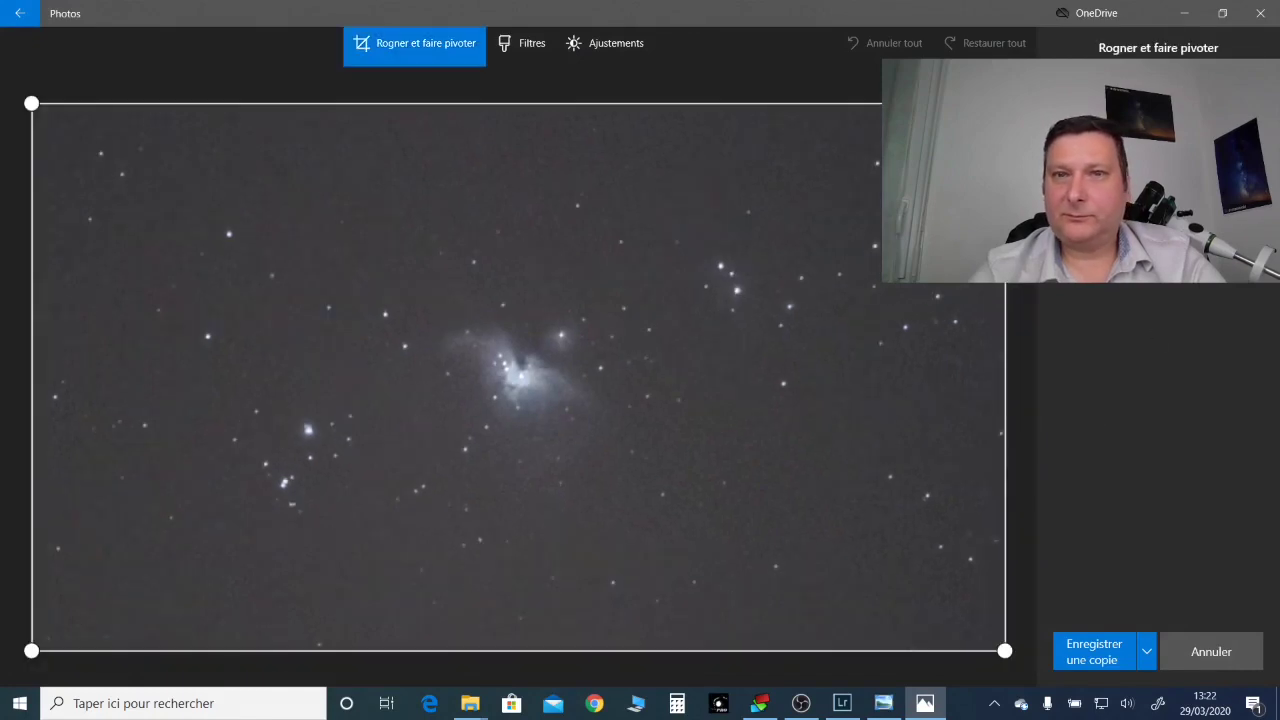
Step: Brighten the image slightly and save a copy as '…01stacked B.jpg' in LR_16-9
click(622, 45)
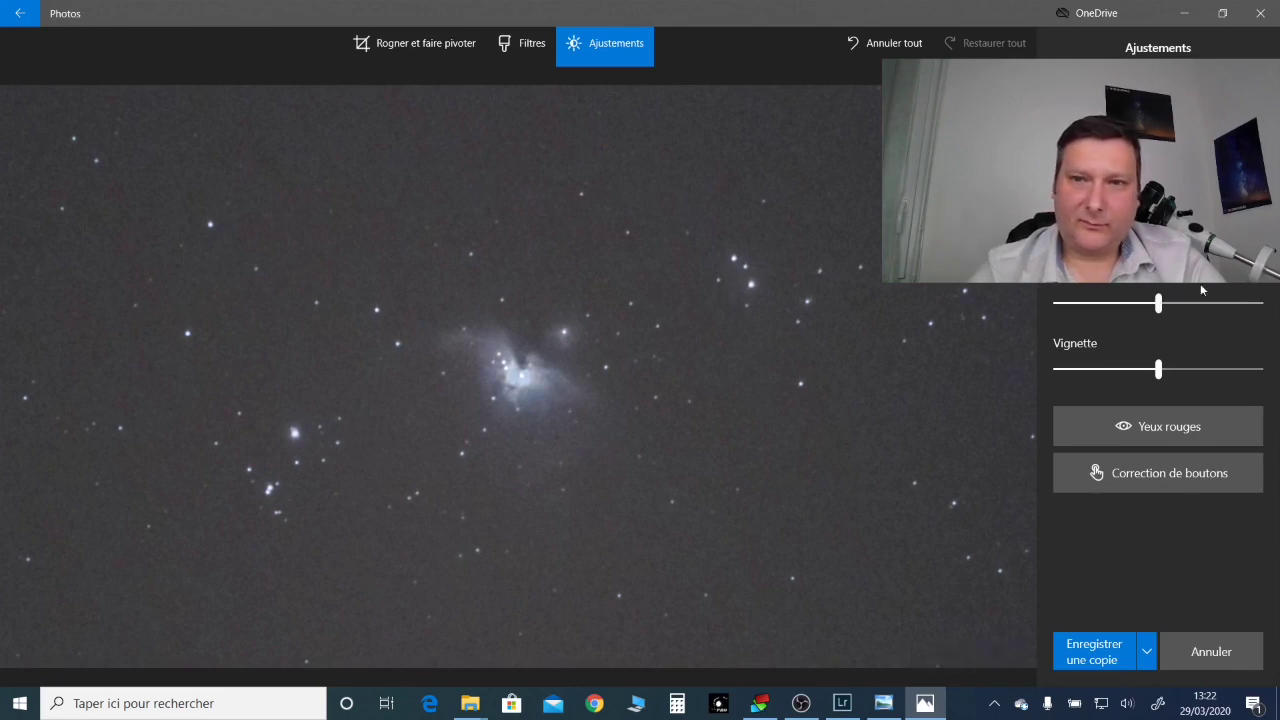
drag(1161, 306, 1174, 305)
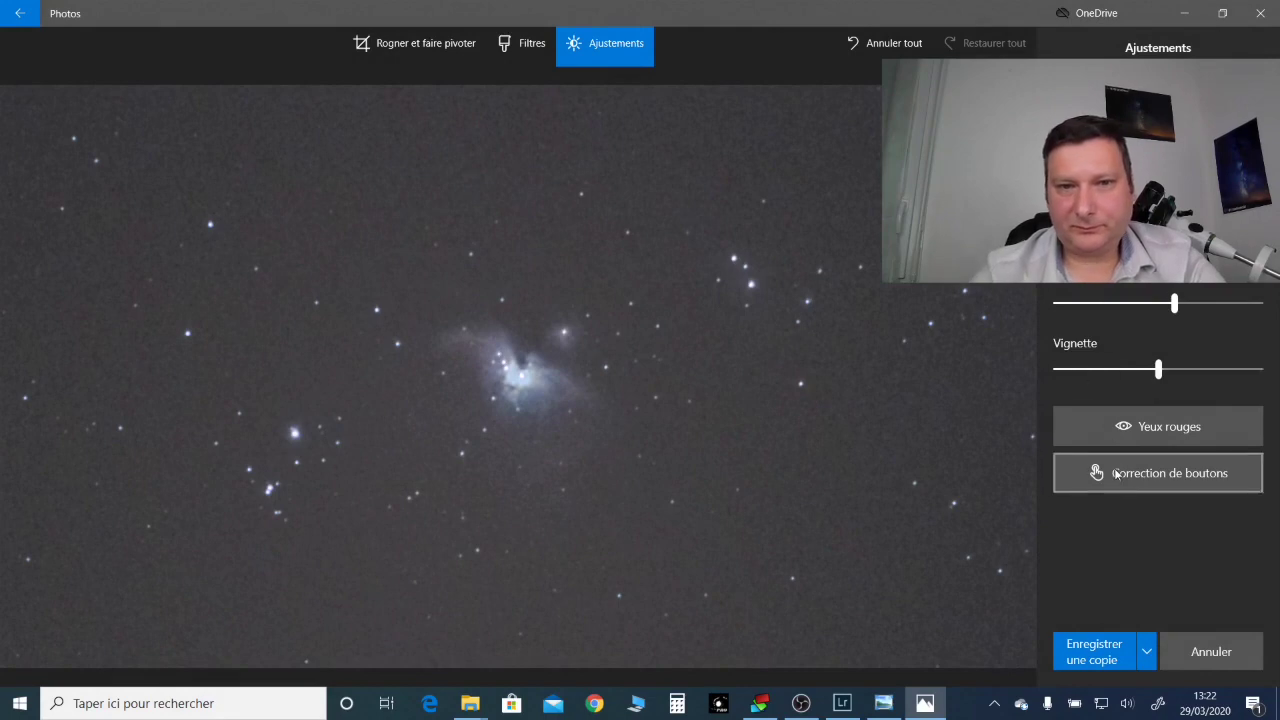
mouse_move(1094, 652)
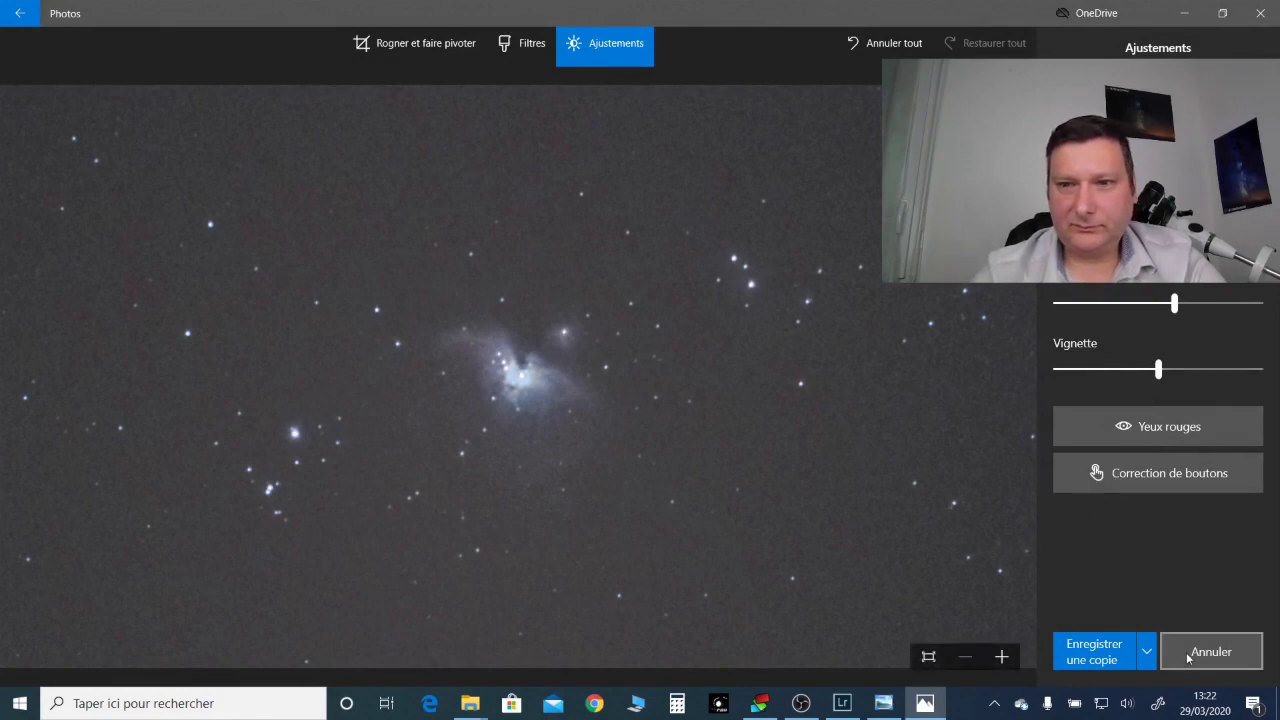
click(1104, 664)
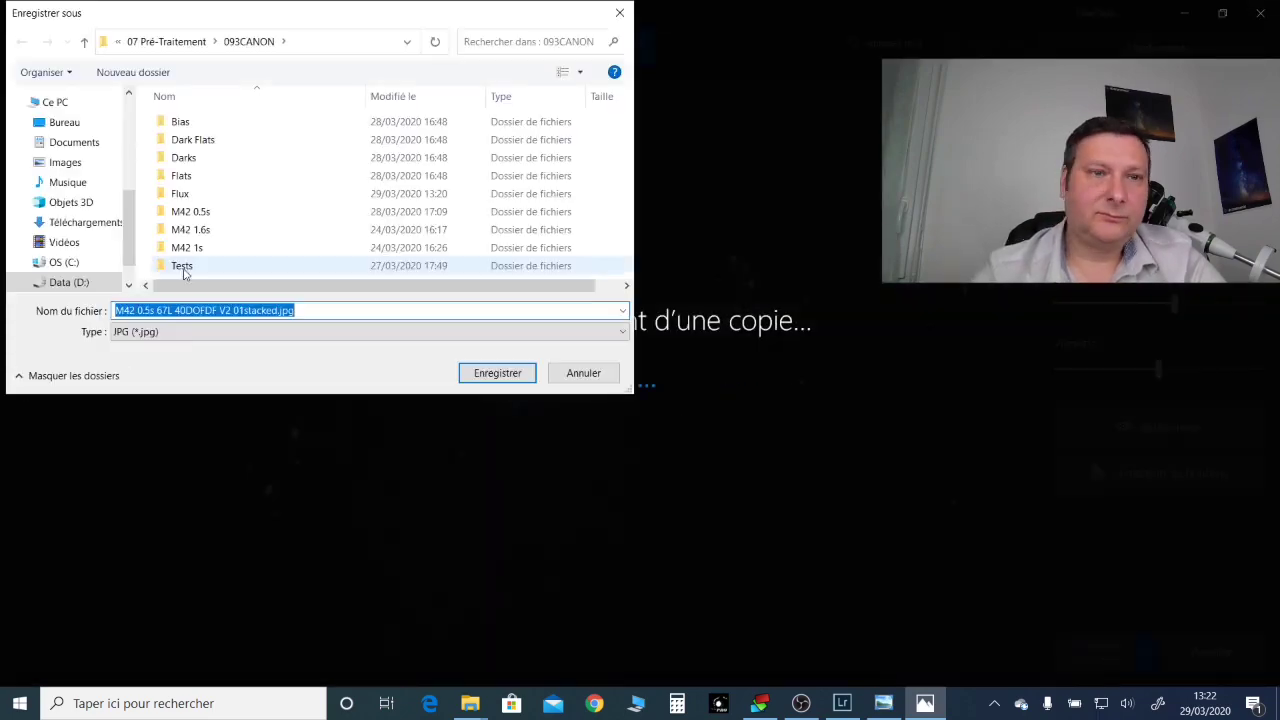
double_click(180, 194)
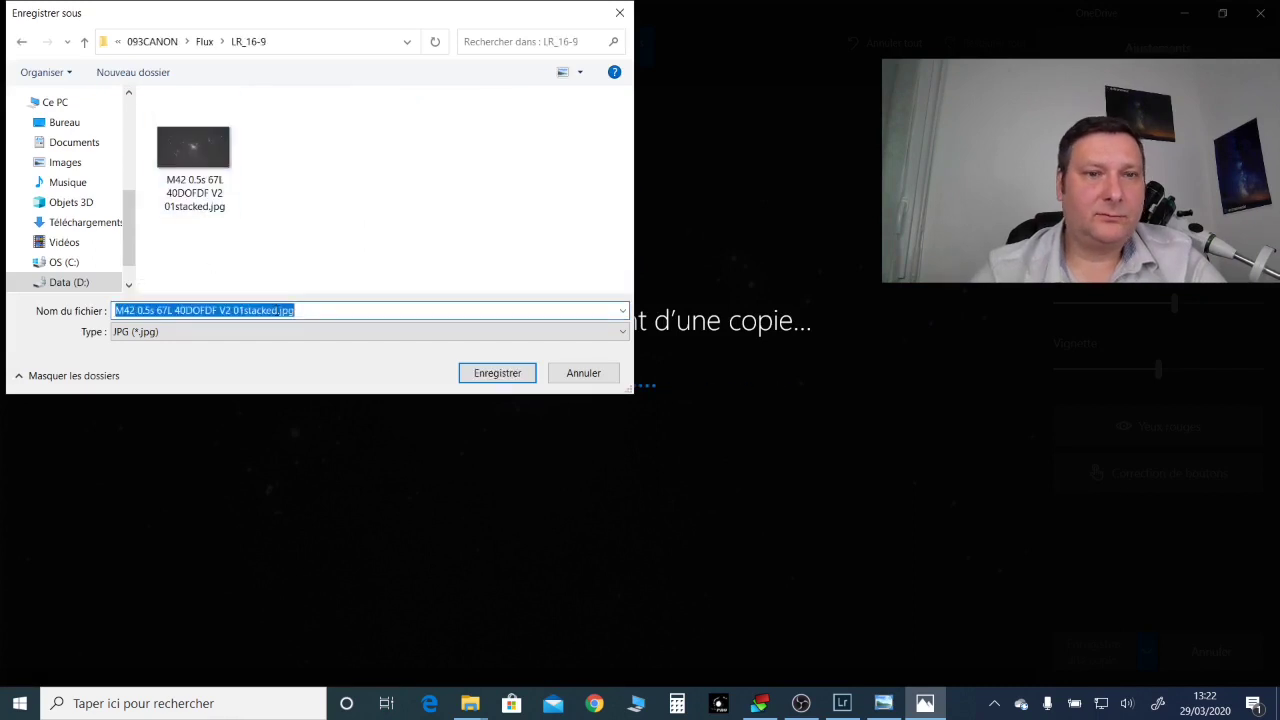
click(274, 310)
text(B)
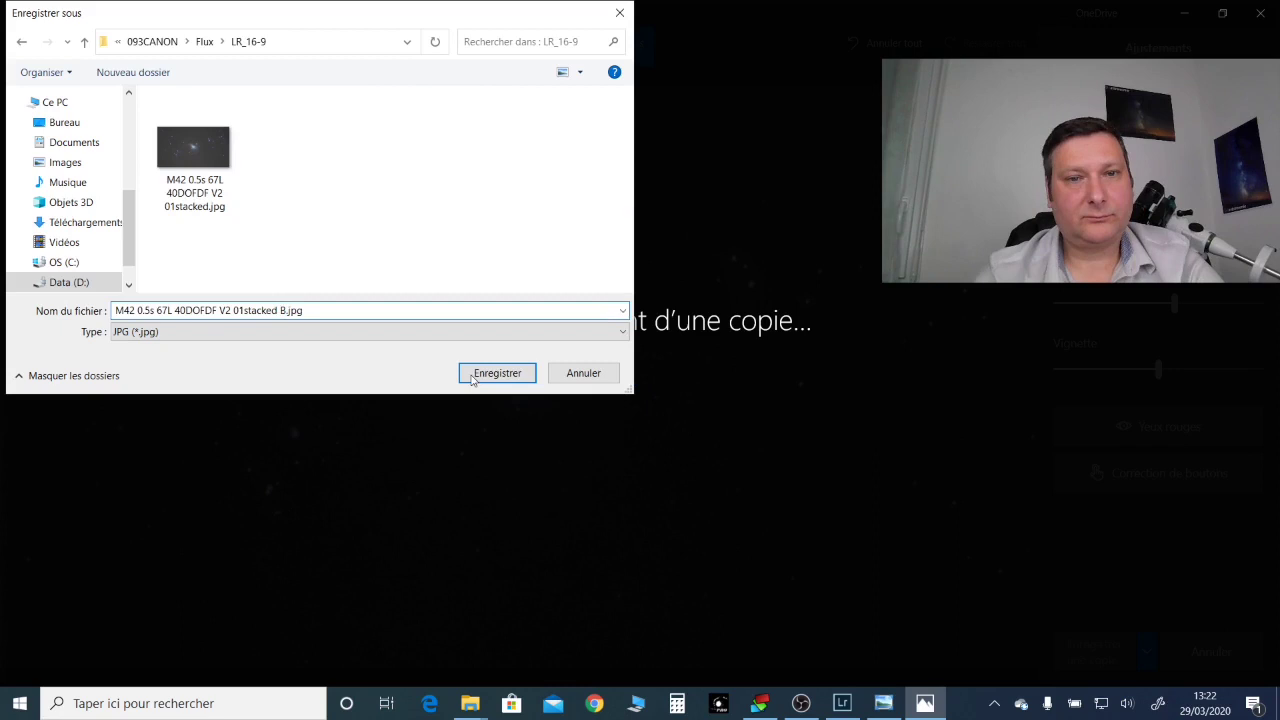
click(475, 376)
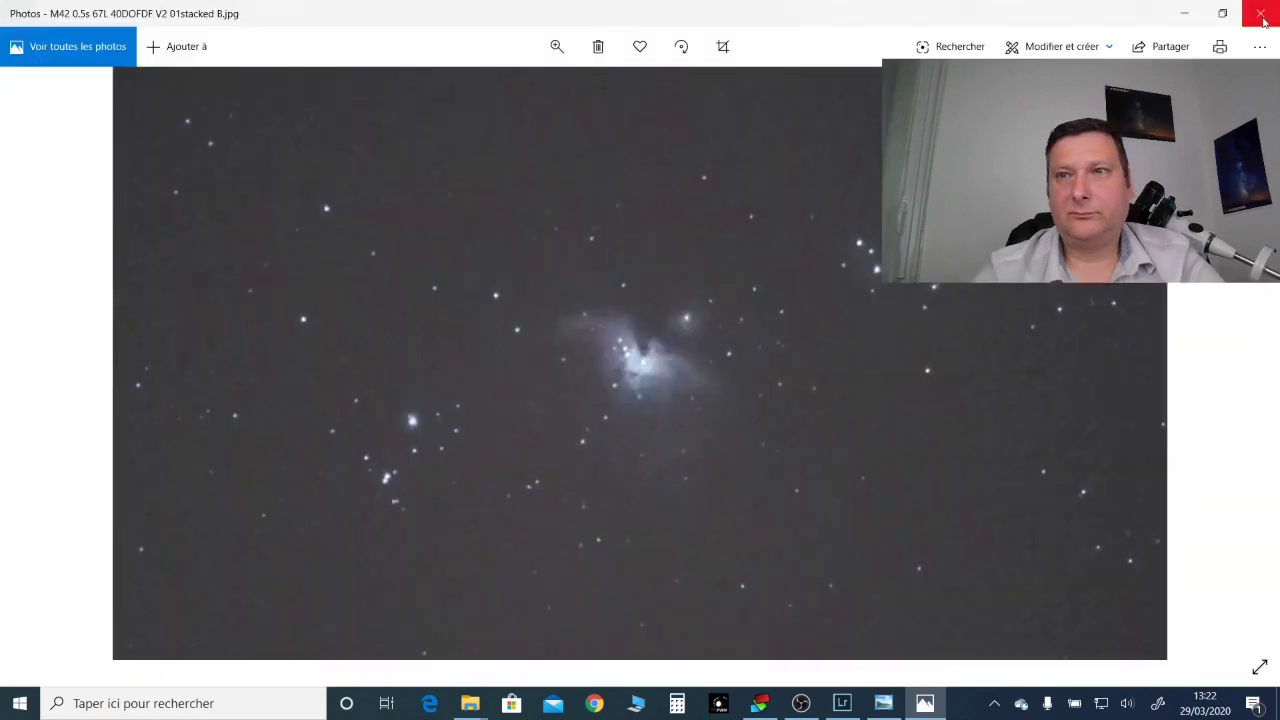
Step: Close Photos and copy 01stacked B.jpg up into the Flux folder
click(1263, 19)
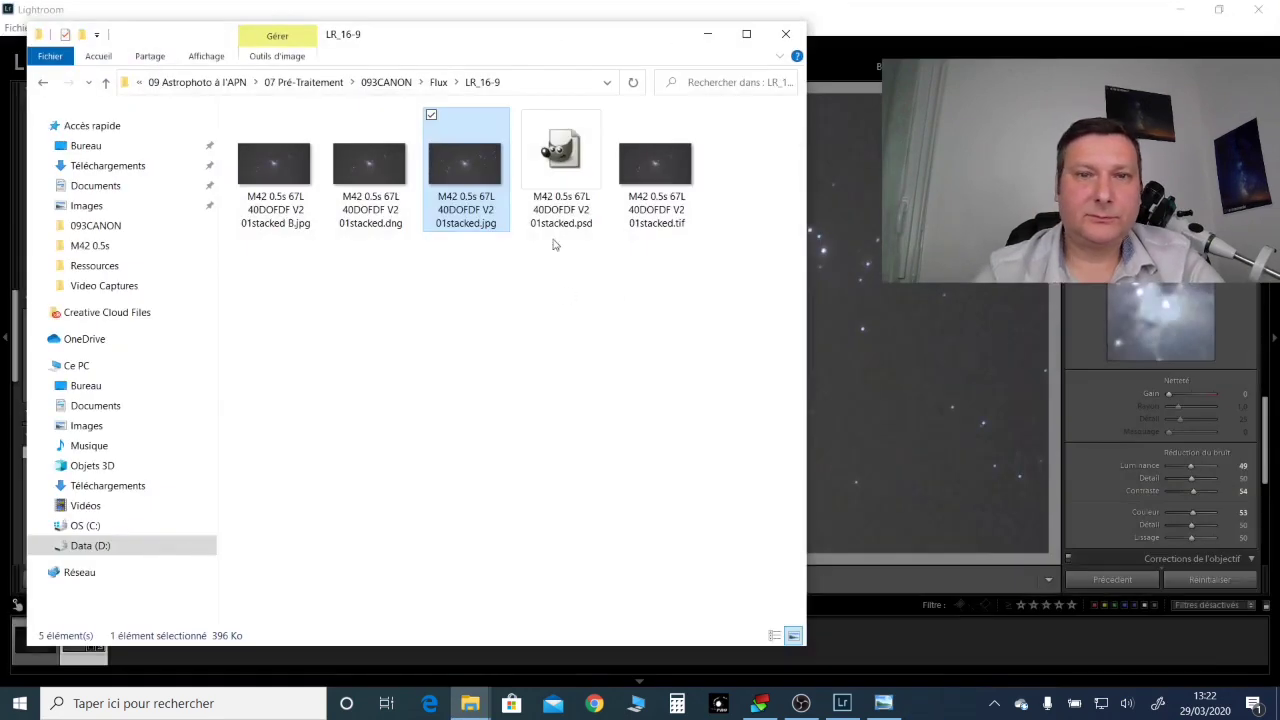
click(273, 165)
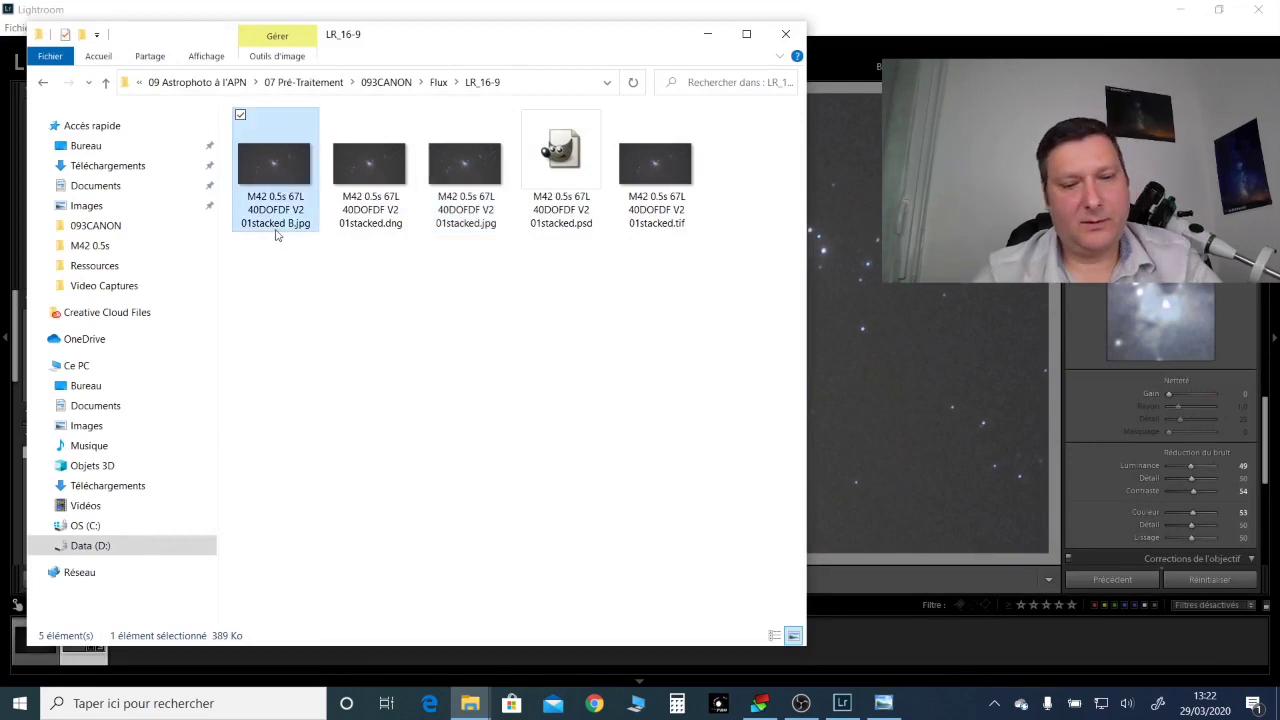
click(437, 85)
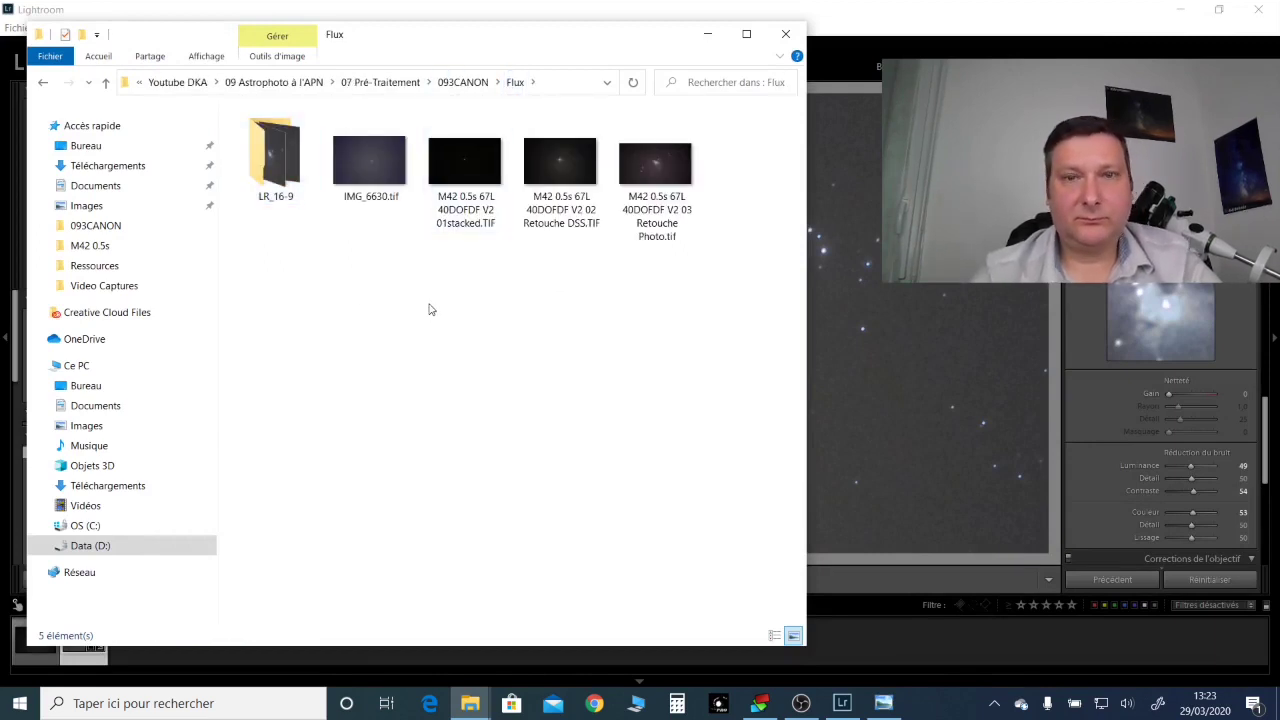
key(ctrl+v)
Step: Rename the copy to 'M42 0.5s 67L 40DOFDF V2 02 LR.jpg' and open IMG_6630.tif
click(476, 228)
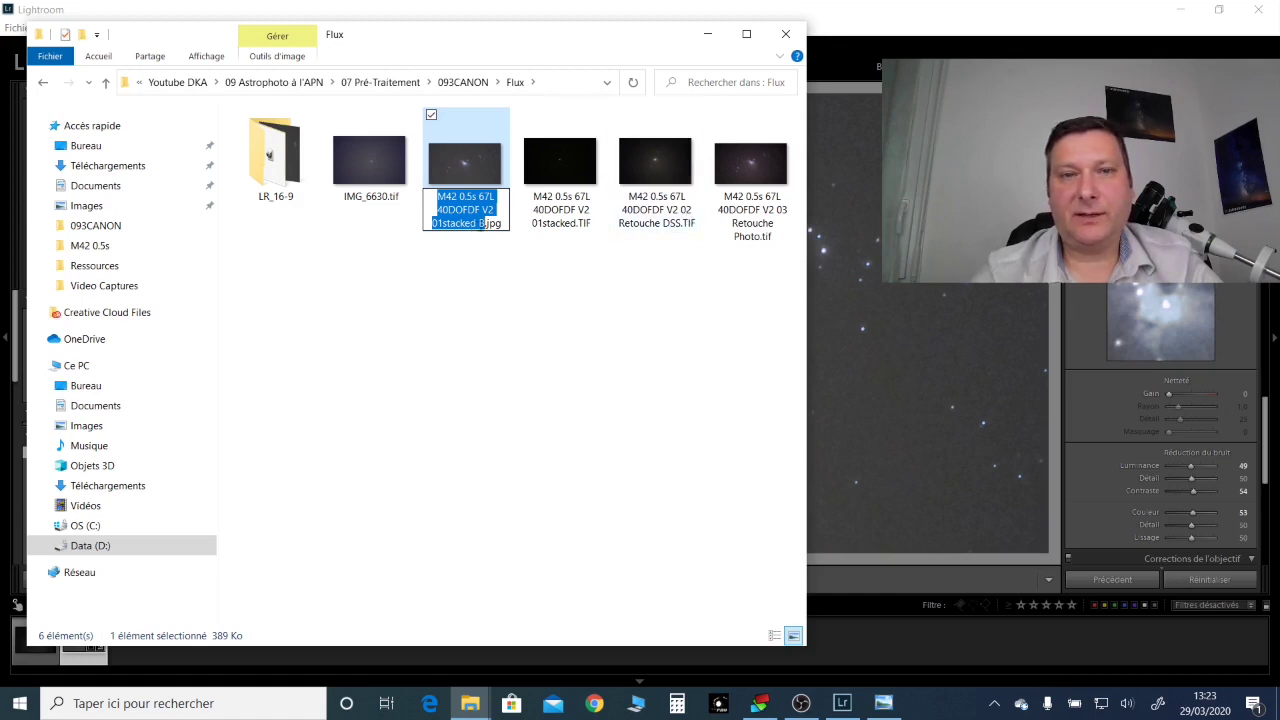
click(438, 223)
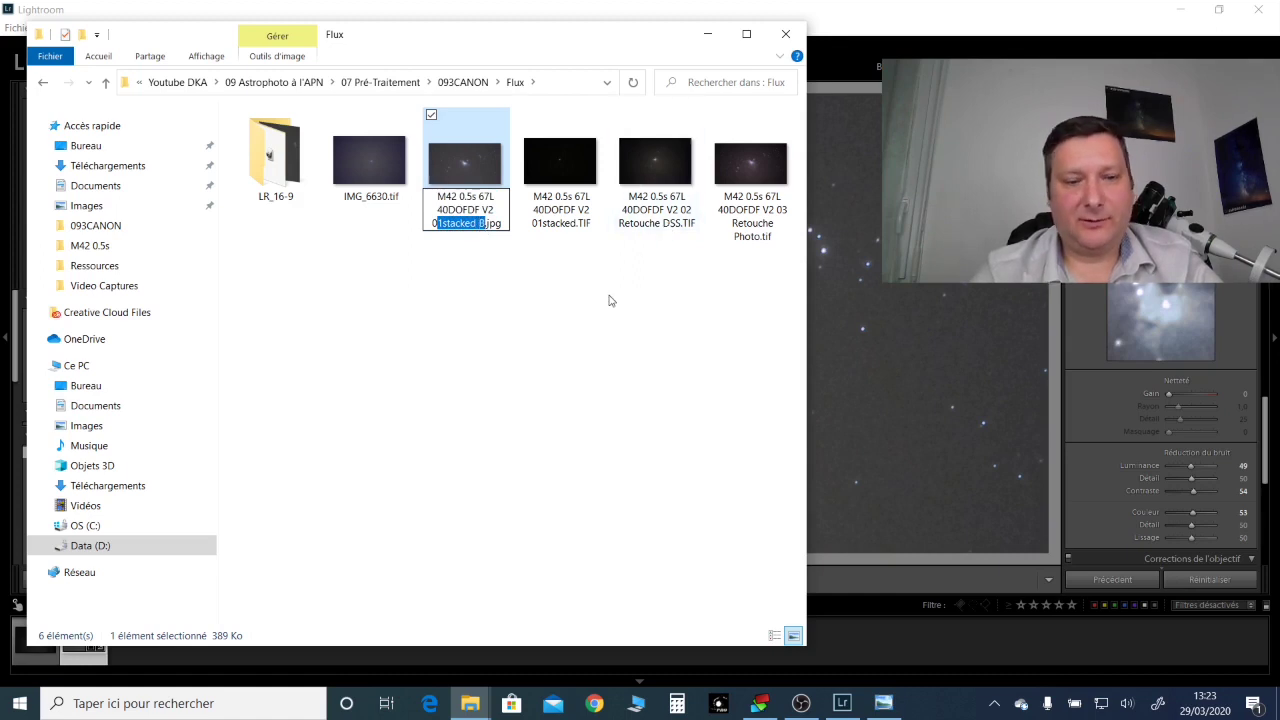
text(02)
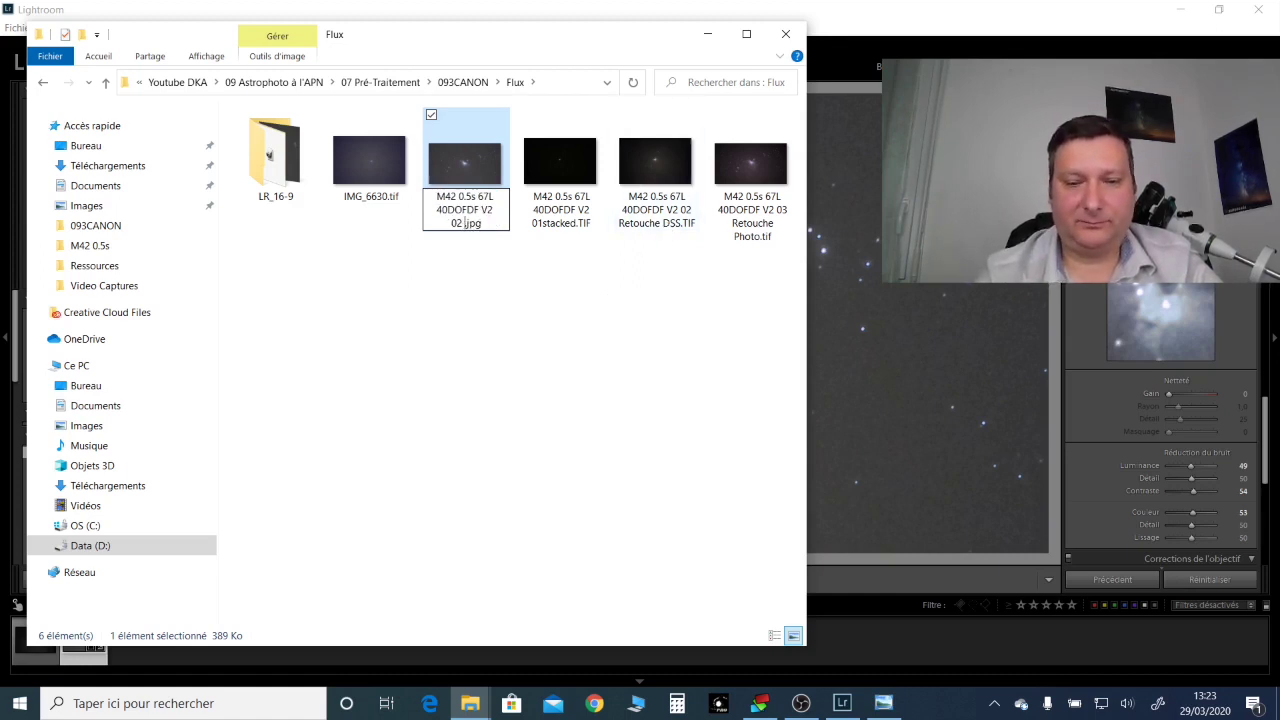
text( LR)
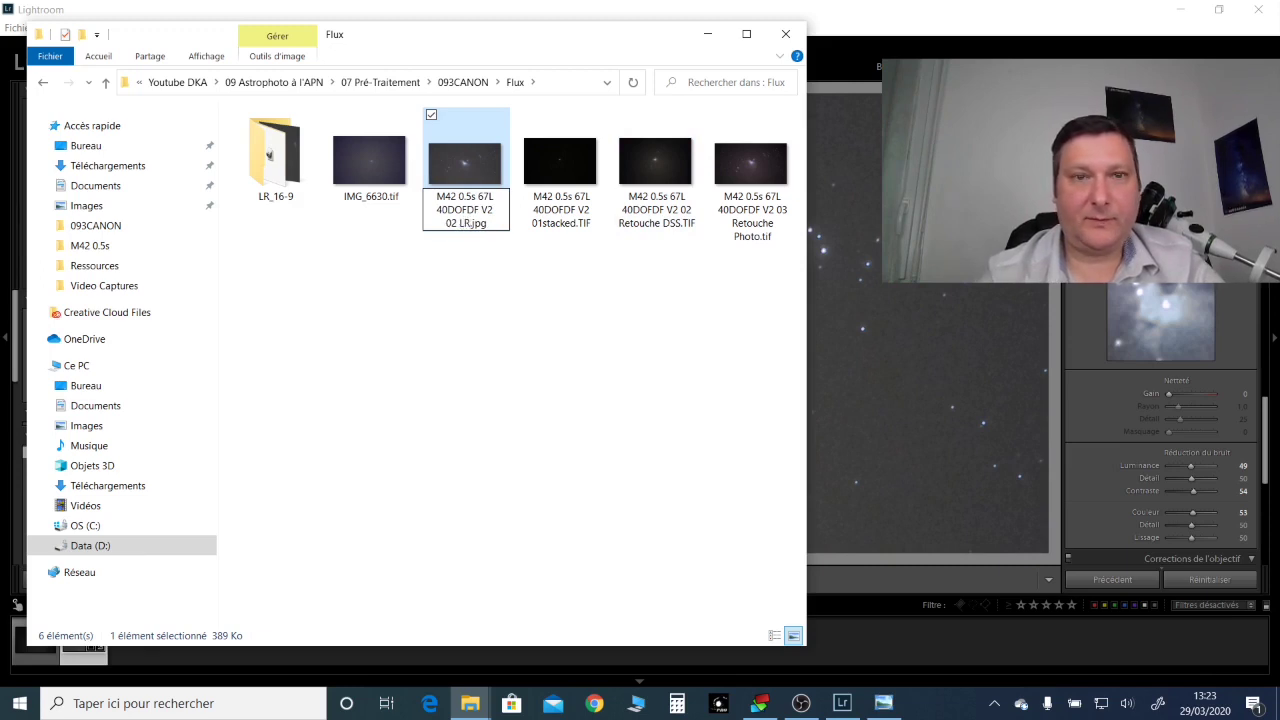
key(Return)
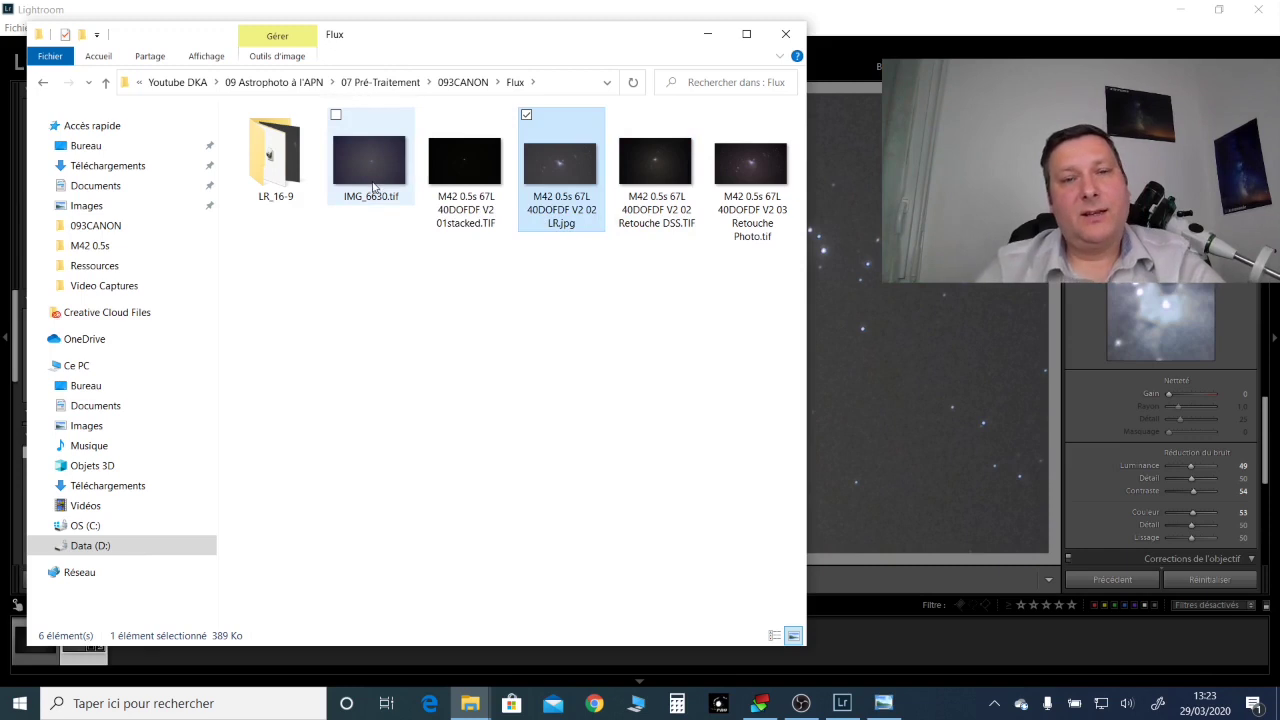
mouse_move(369, 165)
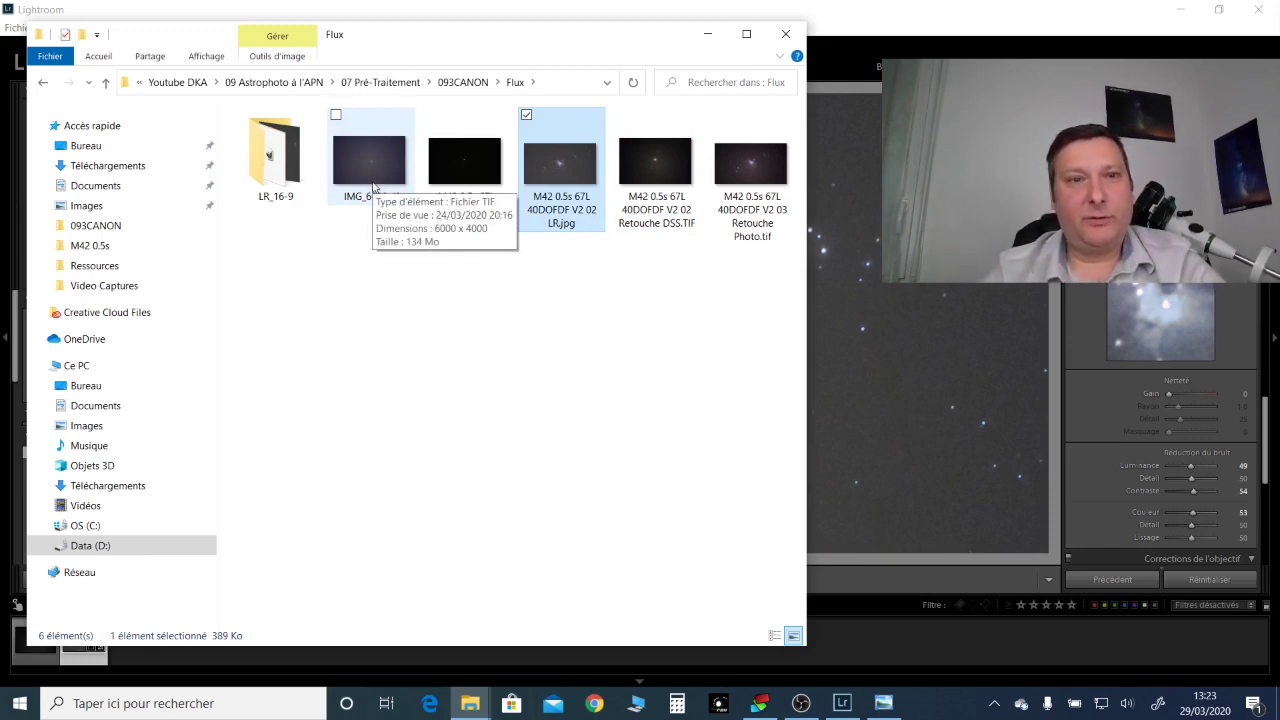
click(374, 188)
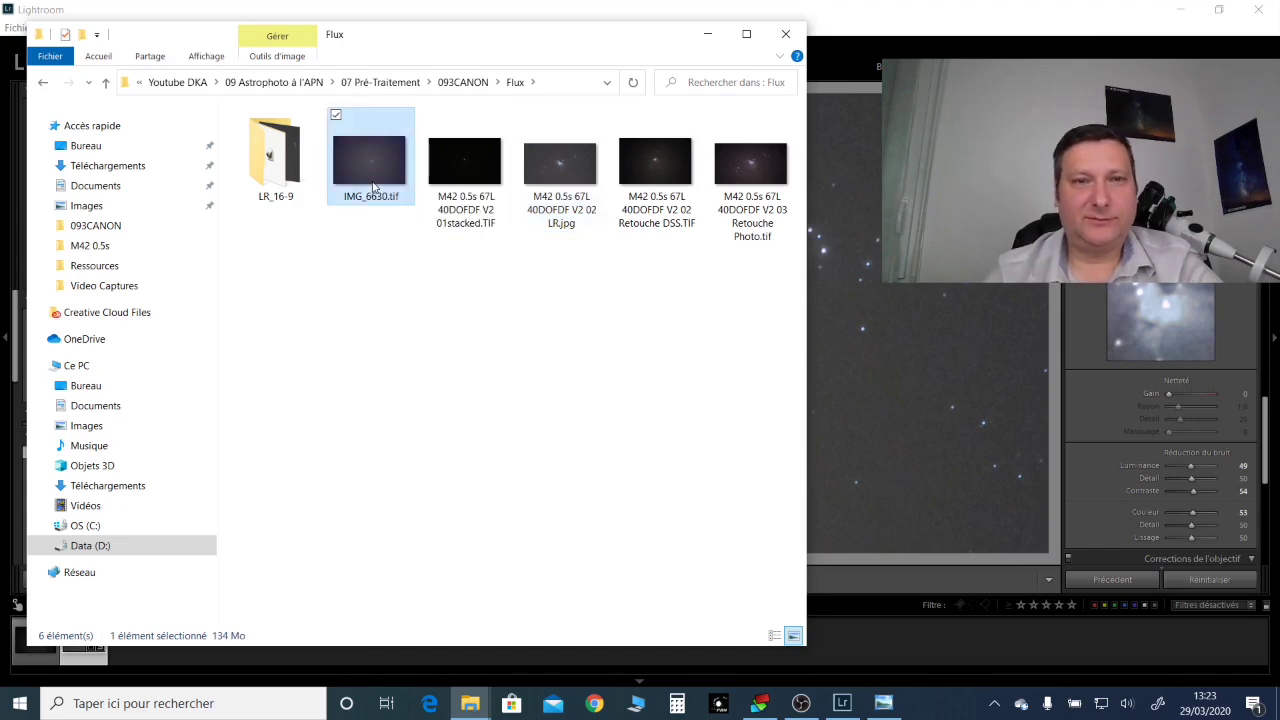
double_click(372, 186)
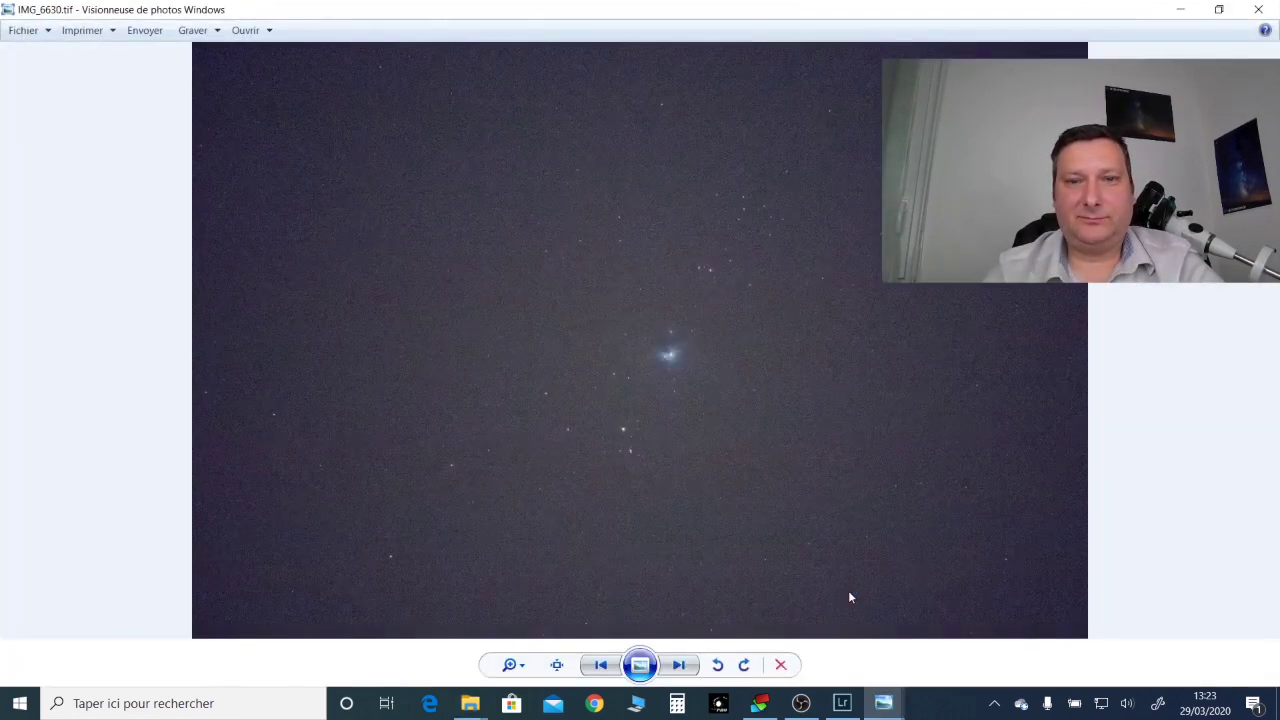
Step: Flip back and forth between the dark 01stacked.TIF and the brighter 02 LR.jpg
click(696, 665)
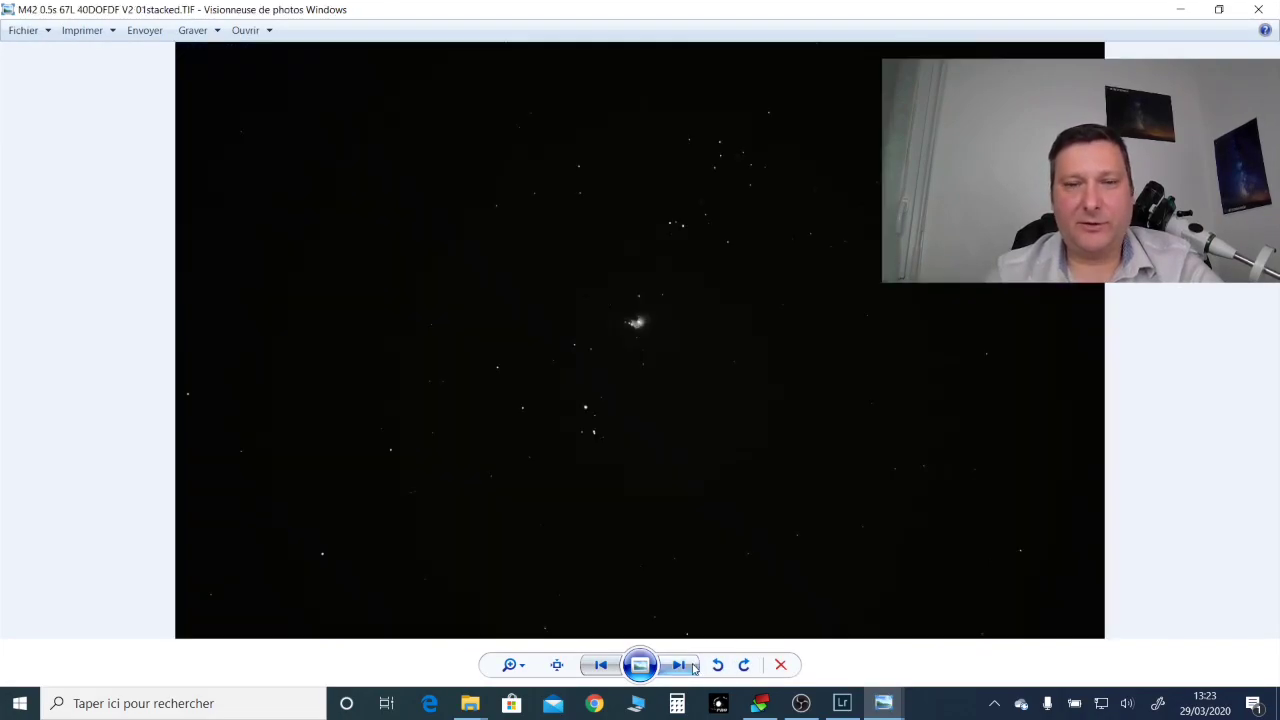
click(694, 668)
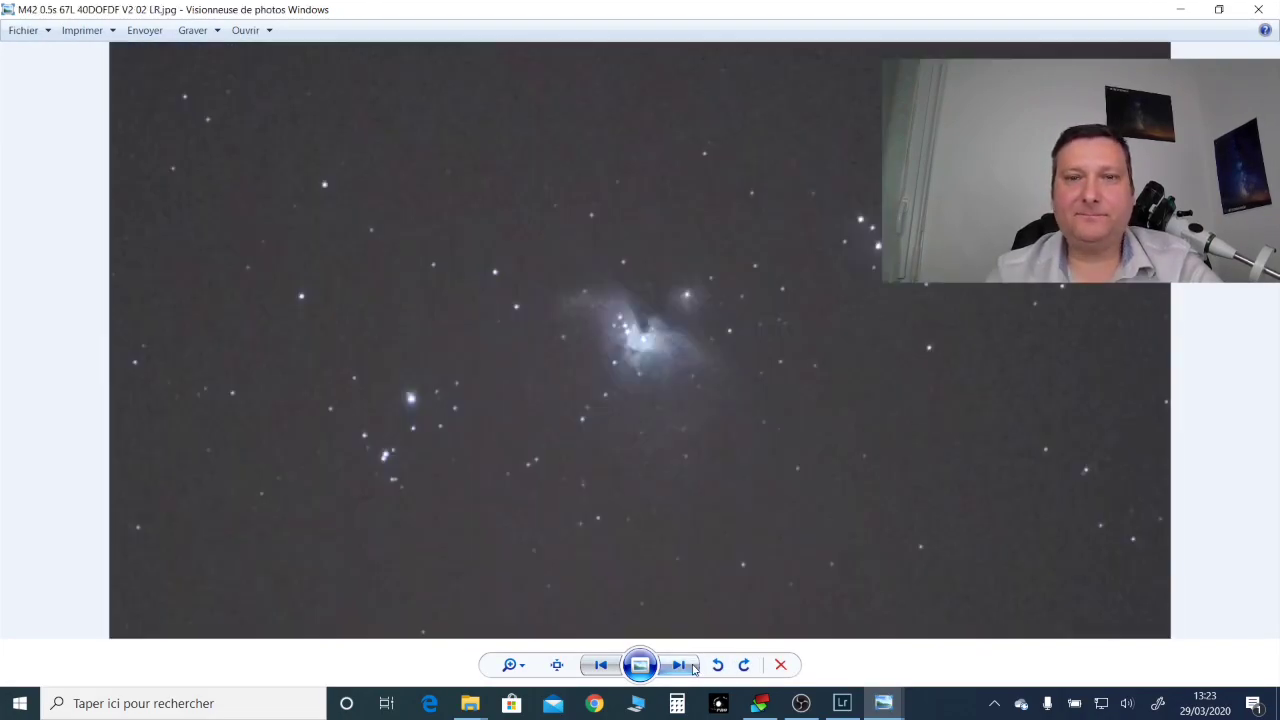
click(612, 667)
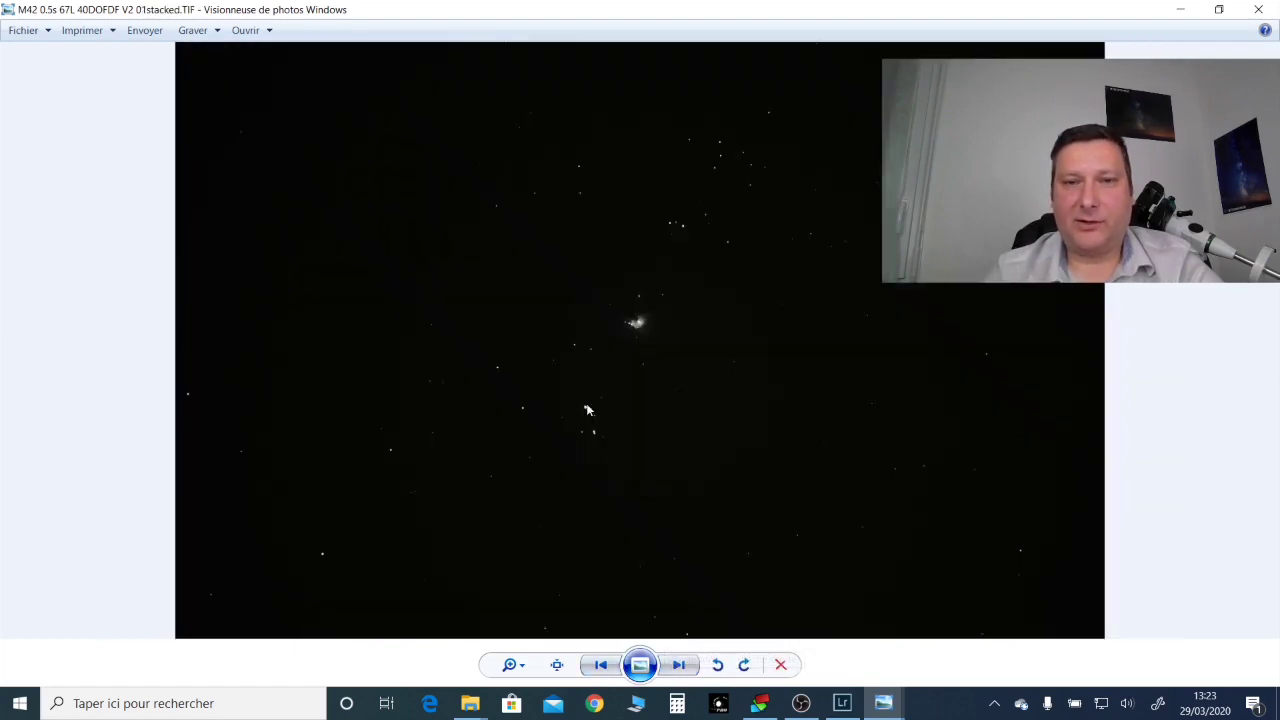
click(686, 667)
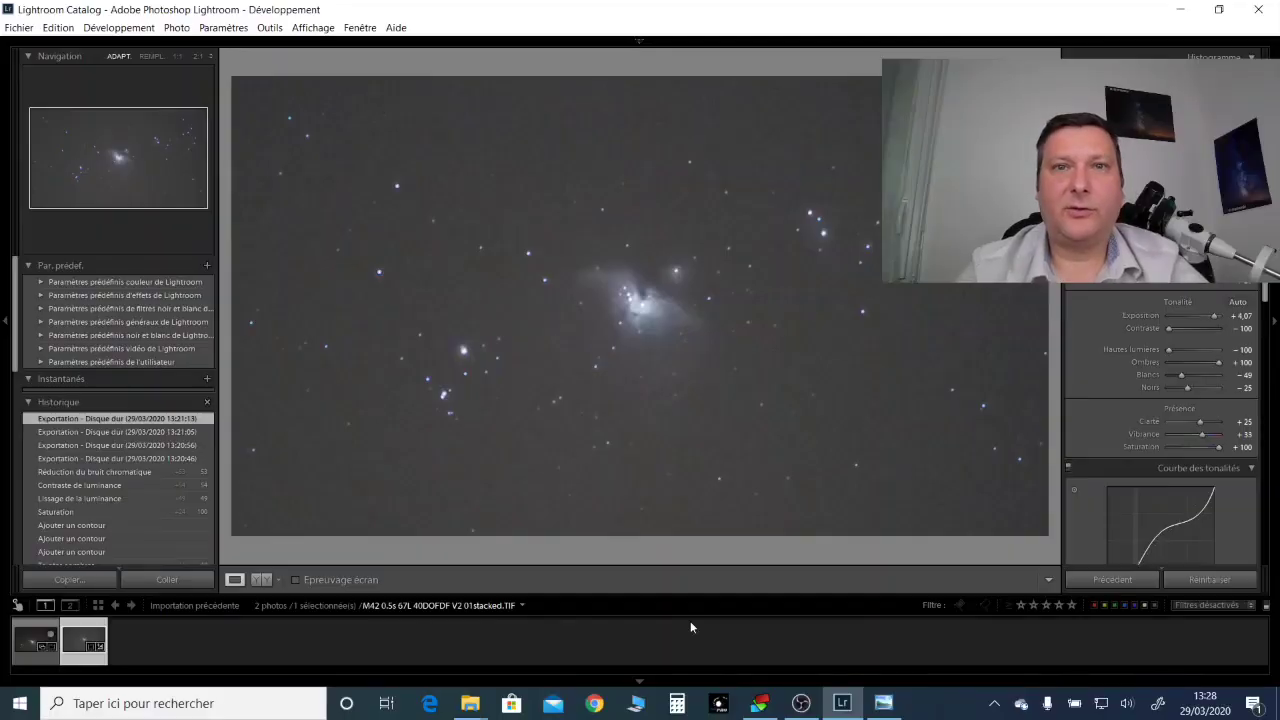
Step: On 02 Retouche DSS.TIF, raise exposure and shadows and lower whites and blacks
click(33, 641)
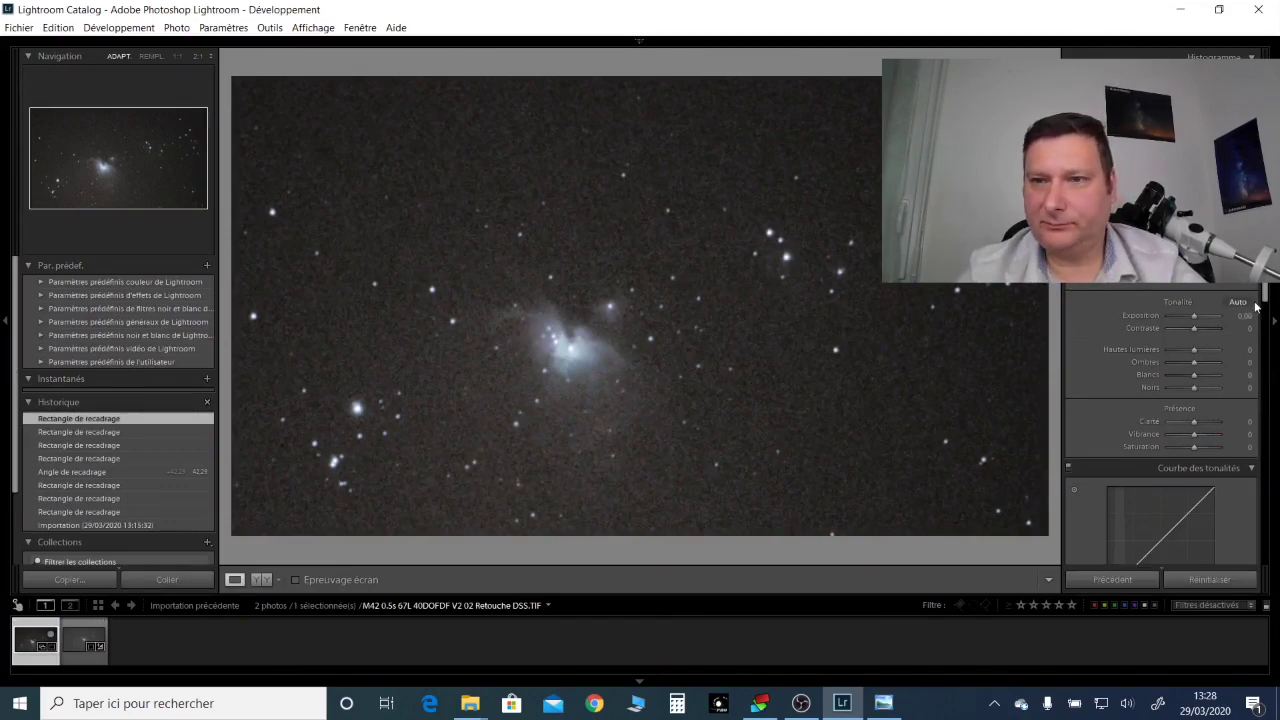
mouse_move(1194, 316)
mouse_down()
mouse_move(1180, 349)
mouse_move(1200, 316)
mouse_up()
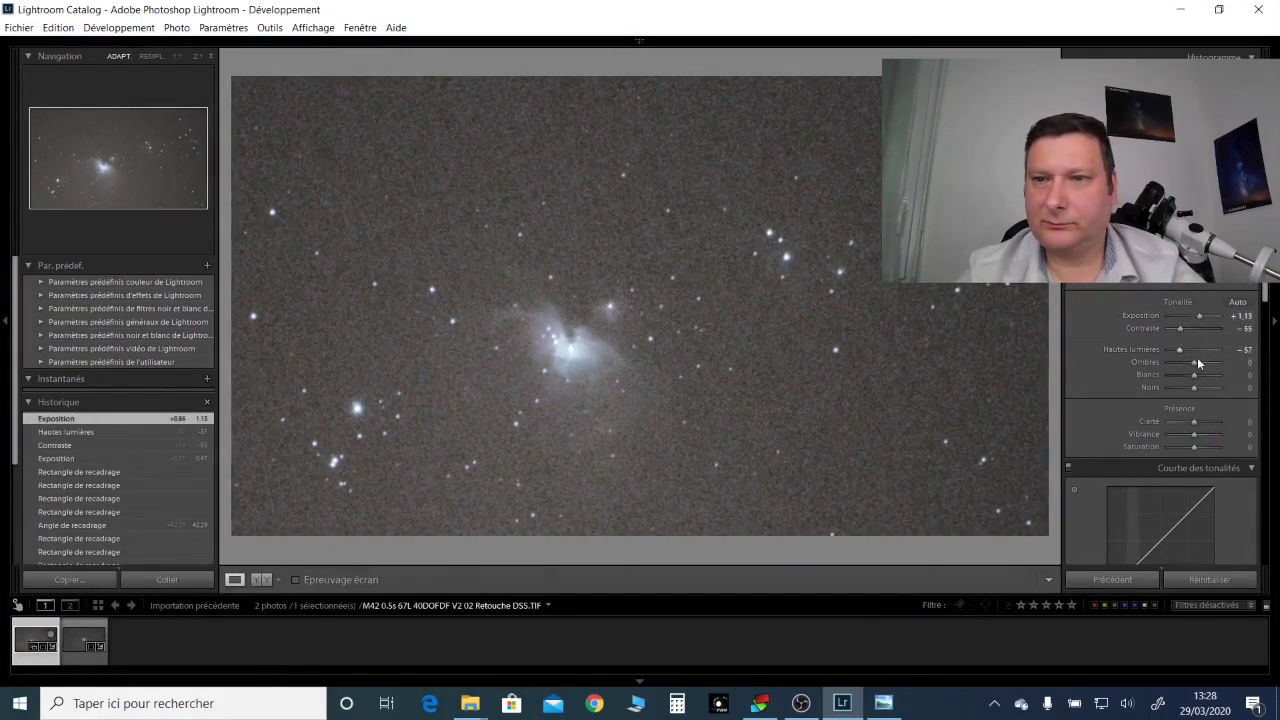
mouse_move(1194, 362)
mouse_down()
mouse_move(1218, 362)
mouse_move(1178, 390)
mouse_up()
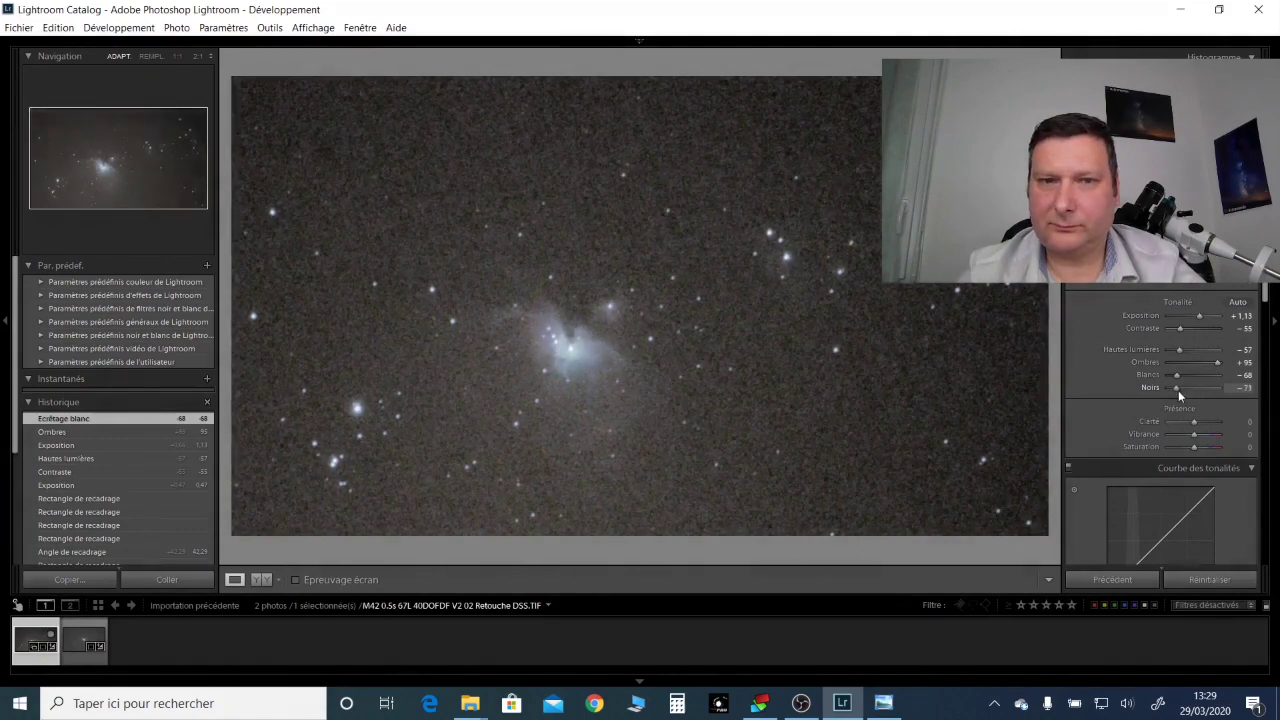
scroll(1160, 400, down, 4)
mouse_move(1197, 332)
mouse_down()
mouse_move(1197, 350)
mouse_move(1178, 322)
mouse_move(1198, 332)
mouse_up()
Step: Reshape the tone curve to brighten the nebula
drag(1145, 380, 1145, 368)
drag(1192, 330, 1192, 336)
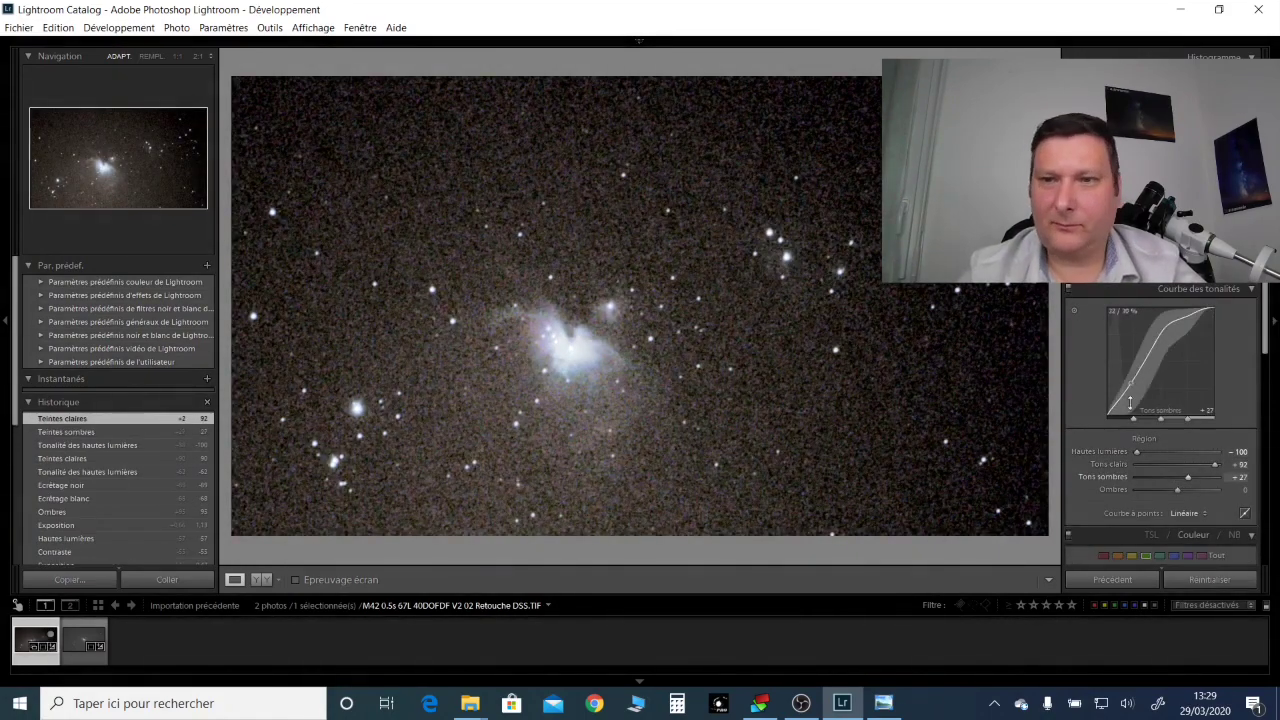
drag(1140, 385, 1140, 402)
Step: Increase noise-reduction contrast and colour noise reduction
scroll(1268, 345, down, 1)
scroll(1268, 345, down, 3)
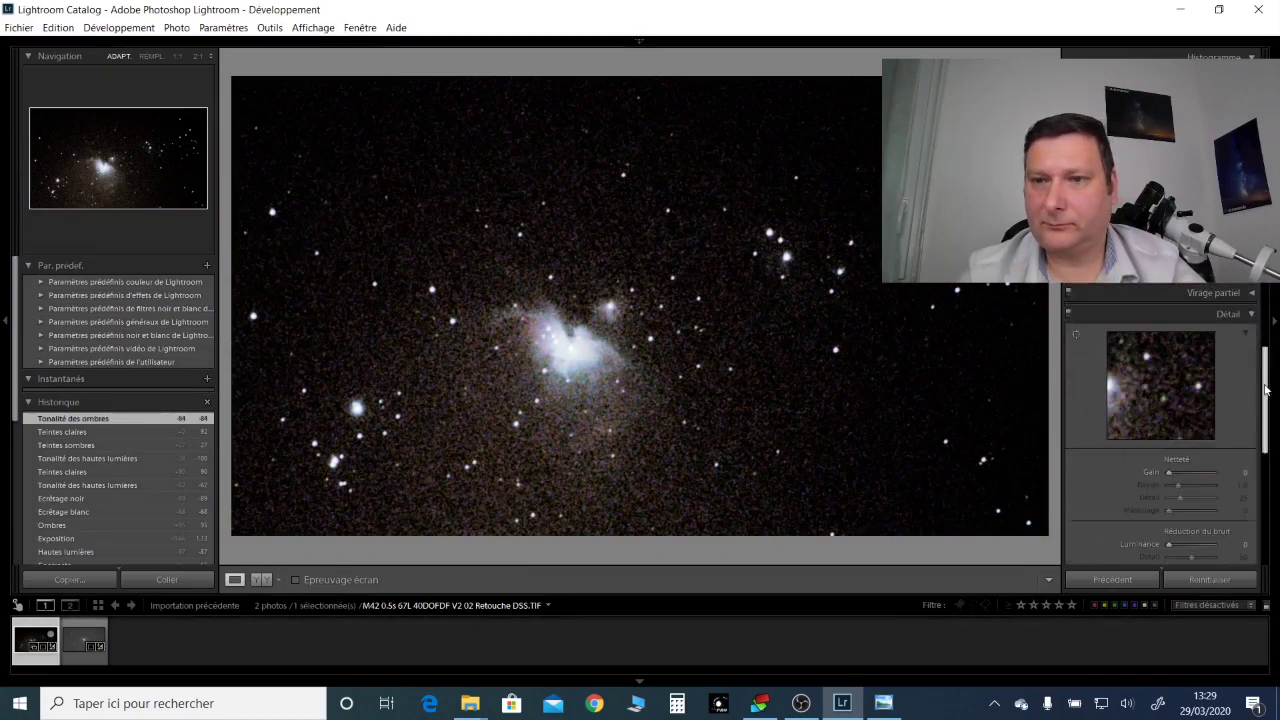
drag(1170, 549, 1190, 549)
scroll(1200, 404, down, 2)
drag(1168, 392, 1200, 392)
drag(1168, 413, 1197, 413)
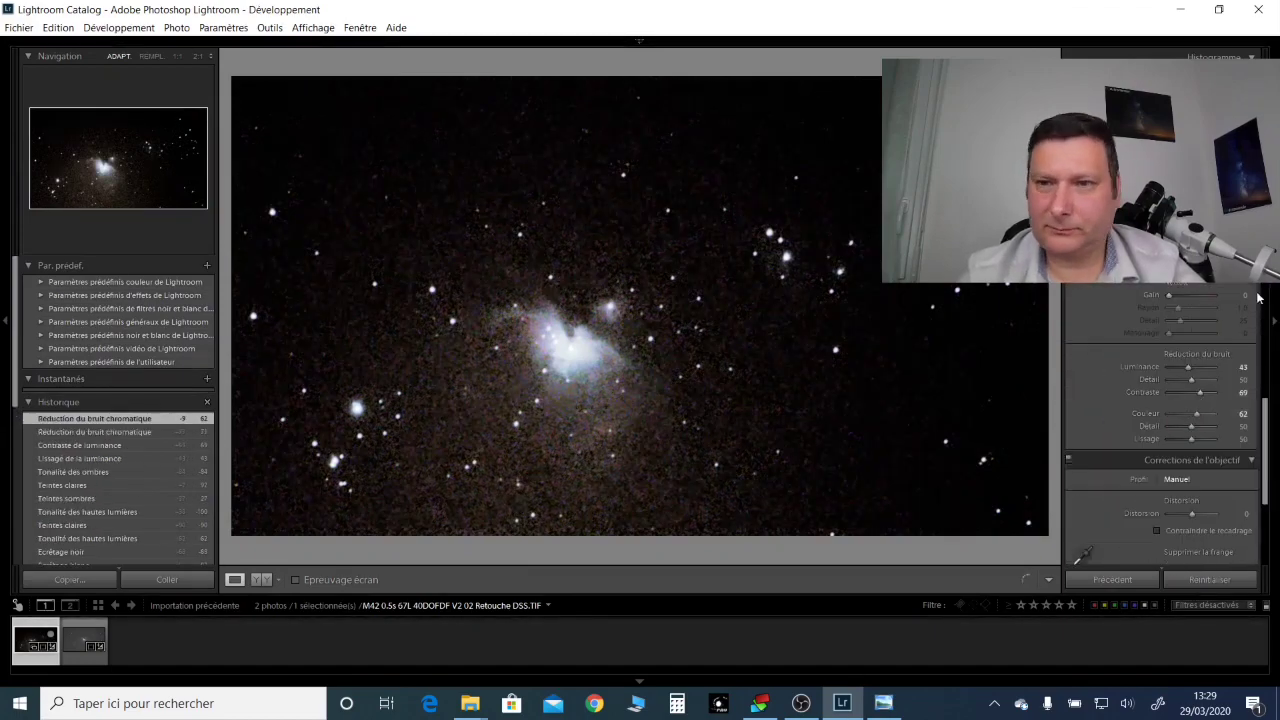
Step: Add clarity and vibrance, and set white balance from the dark sky background
scroll(1200, 340, up, 3)
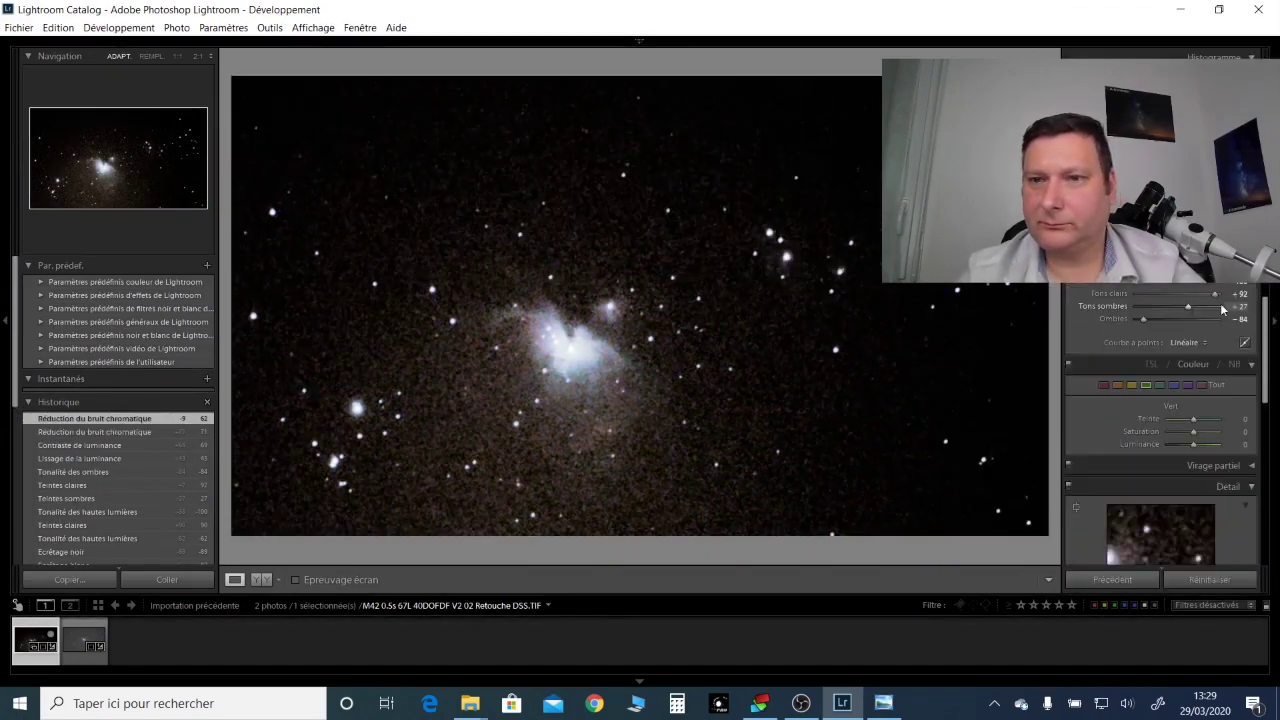
scroll(1200, 340, up, 2)
click(1198, 334)
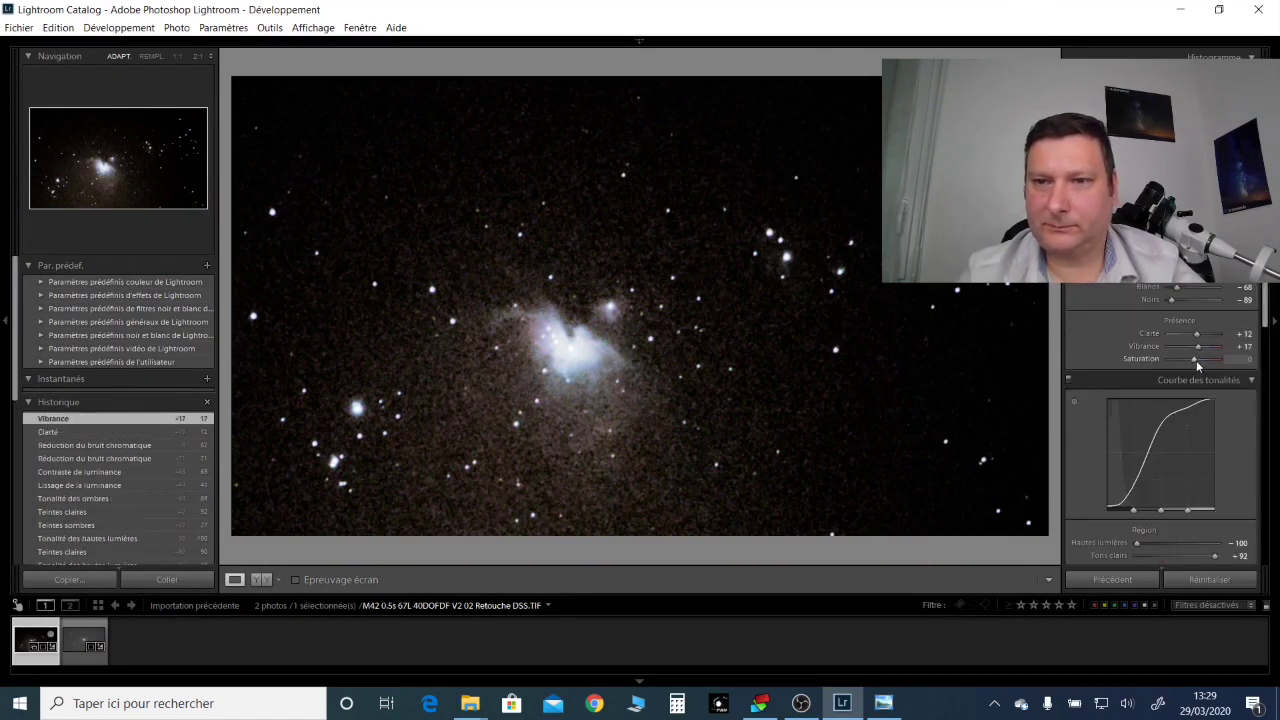
drag(1202, 370, 1199, 370)
scroll(1200, 340, up, 1)
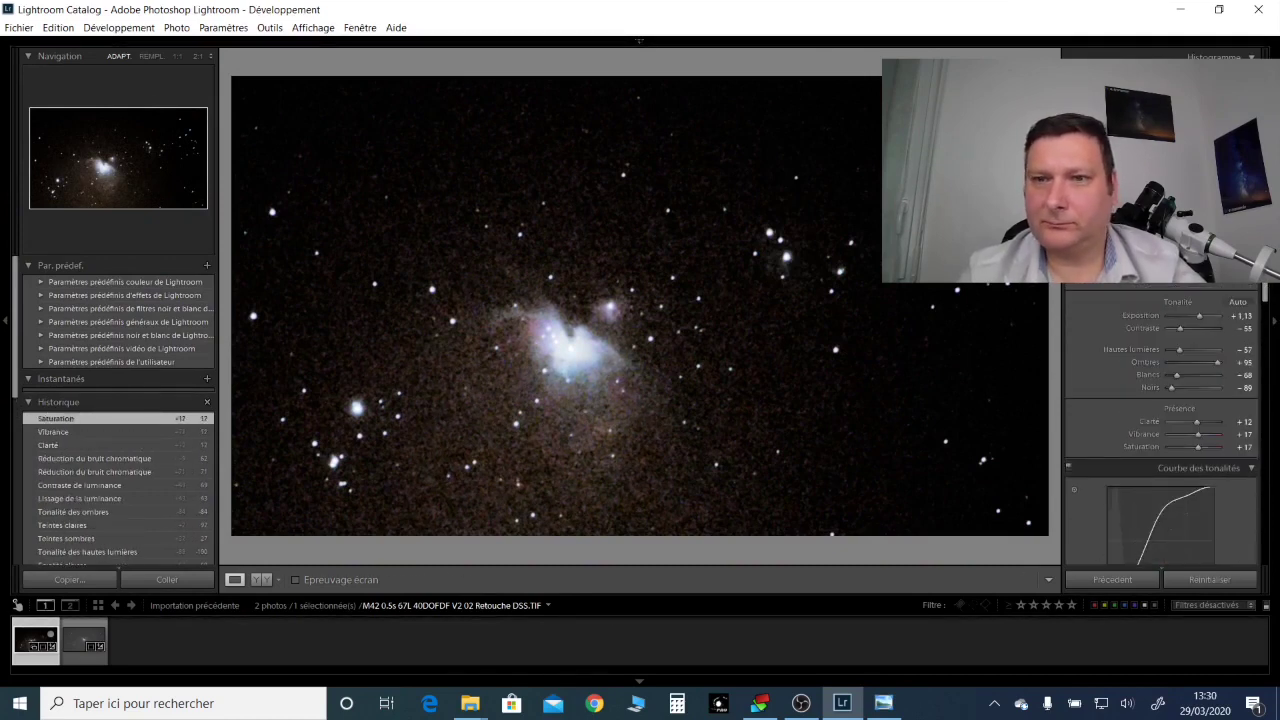
click(1198, 291)
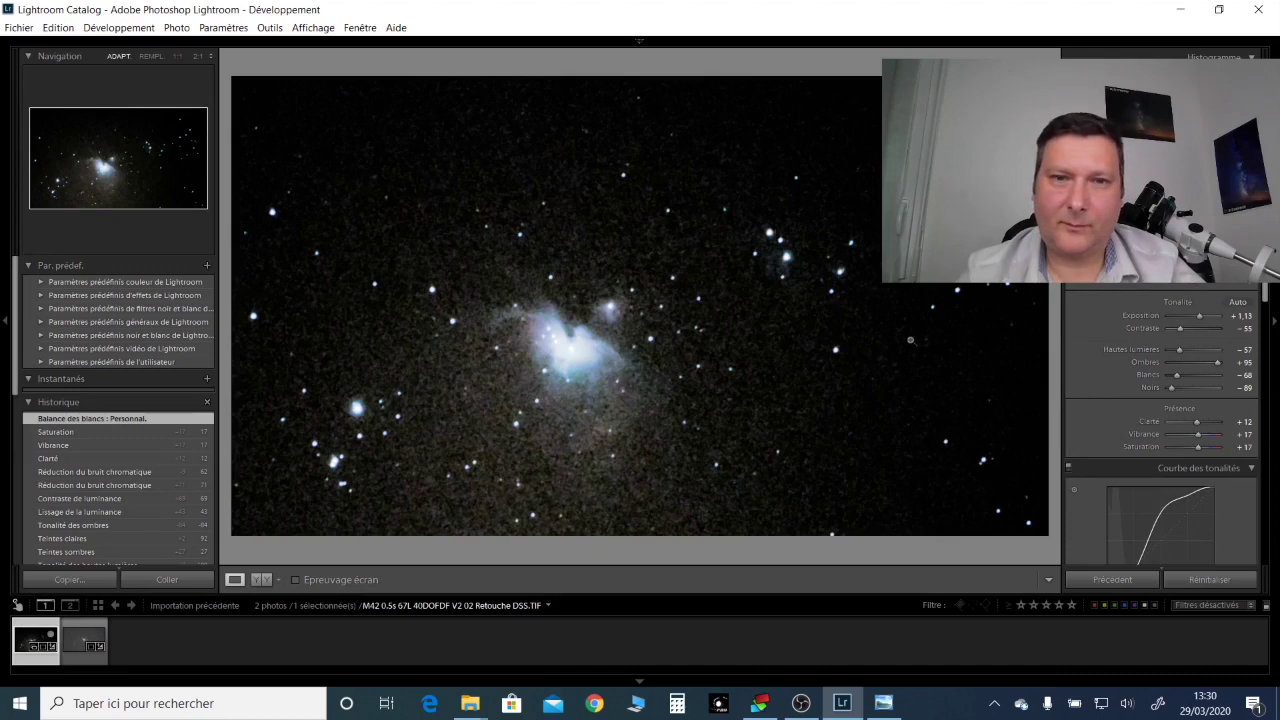
Step: Paint two Adjustment Brush strokes over the nebula beside its core
key(k)
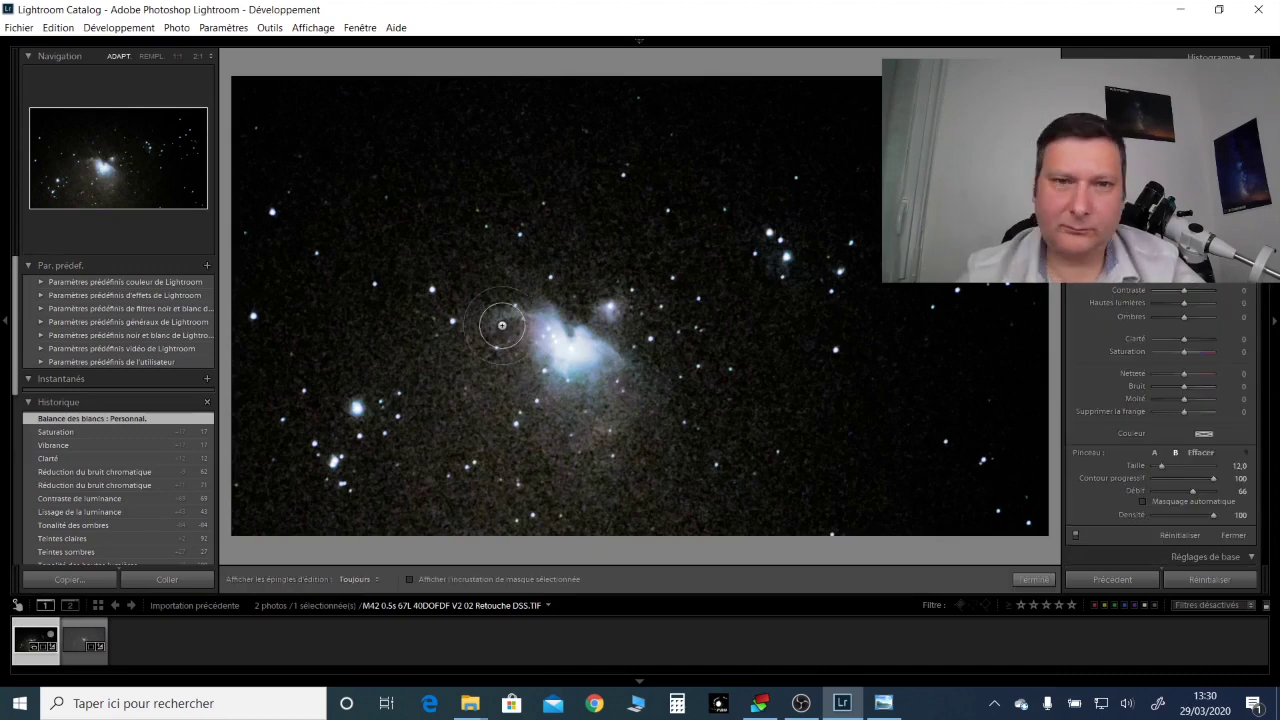
mouse_move(502, 325)
mouse_down()
mouse_move(586, 406)
mouse_move(608, 303)
mouse_up()
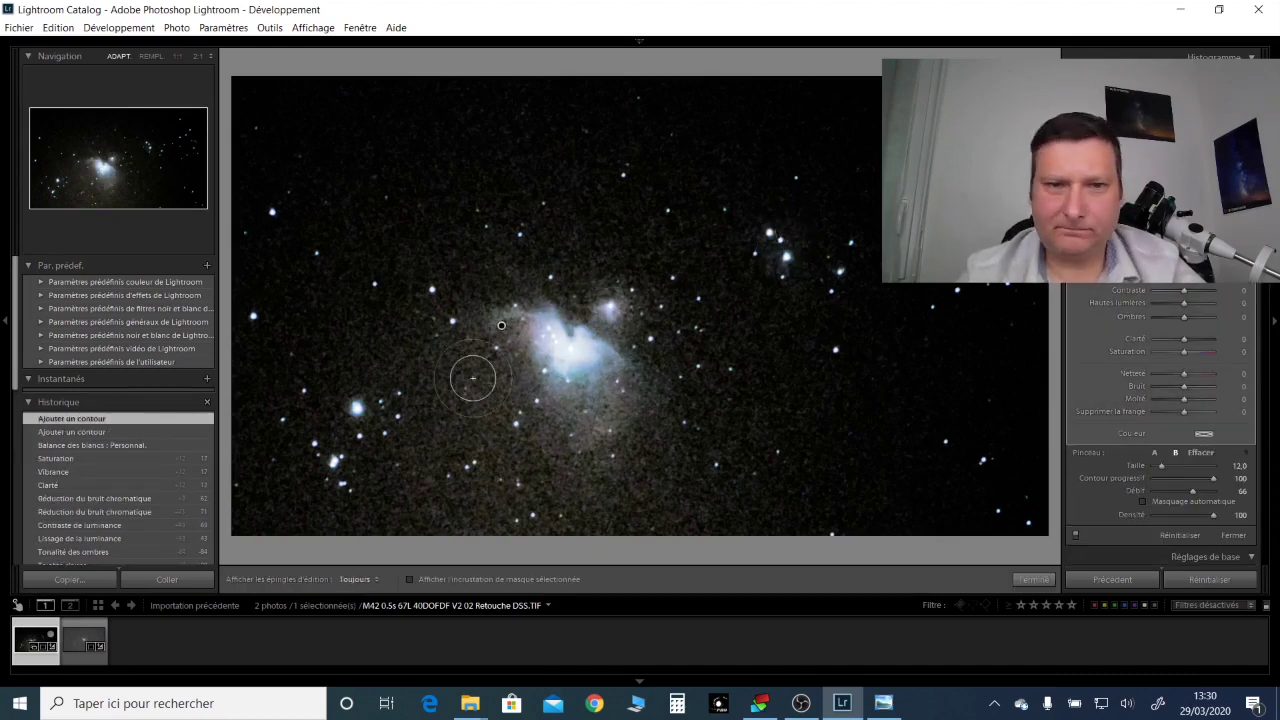
drag(472, 378, 391, 414)
key(k)
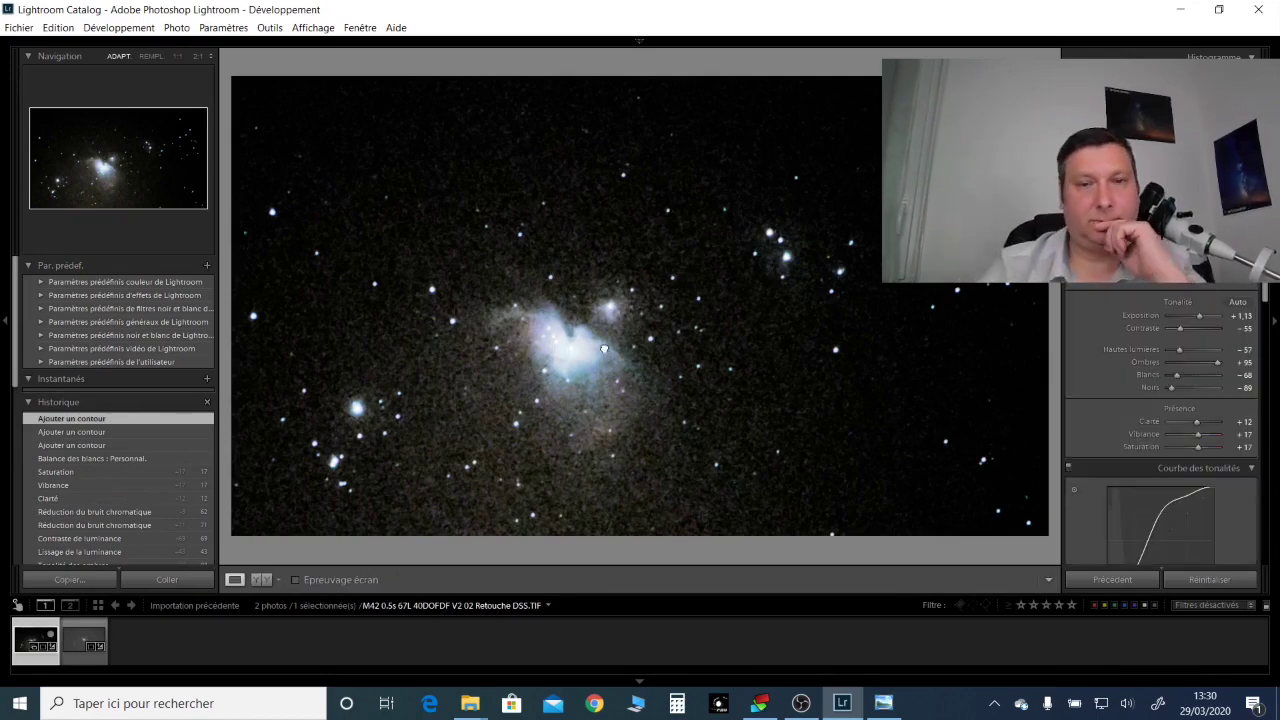
Step: Export the retouched photo as a JPEG
right_click(686, 343)
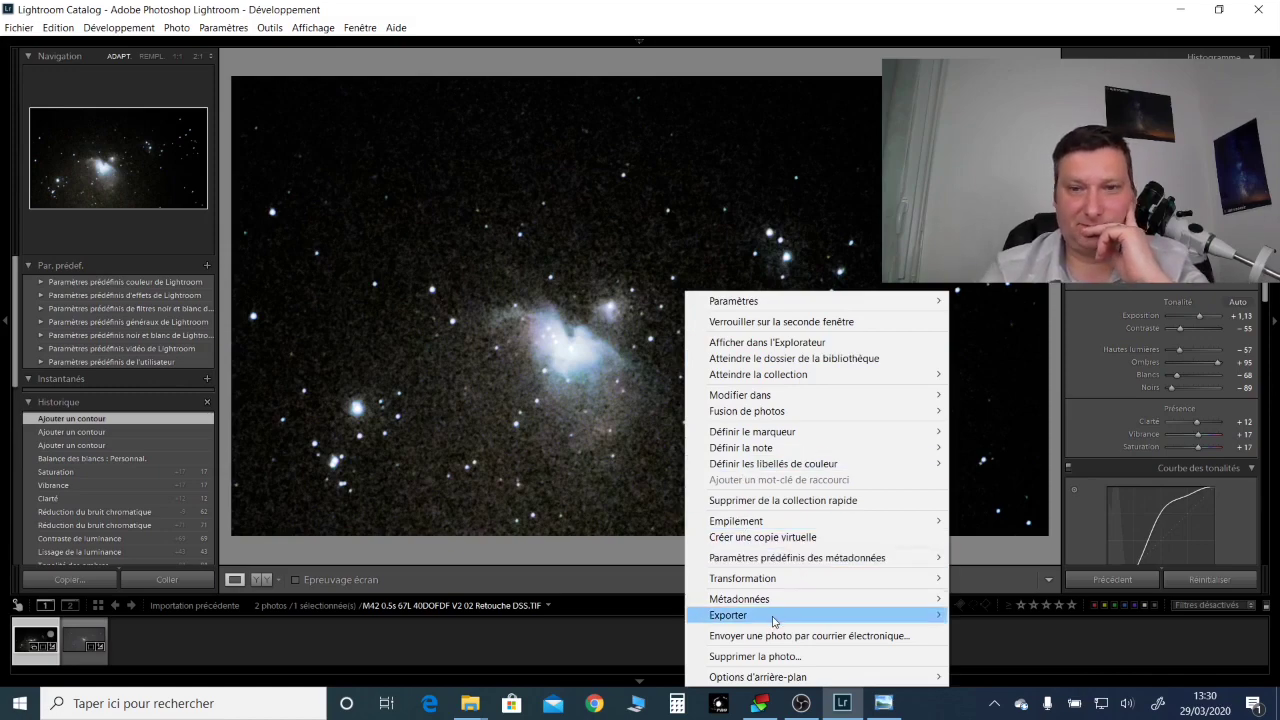
mouse_move(816, 615)
click(1000, 499)
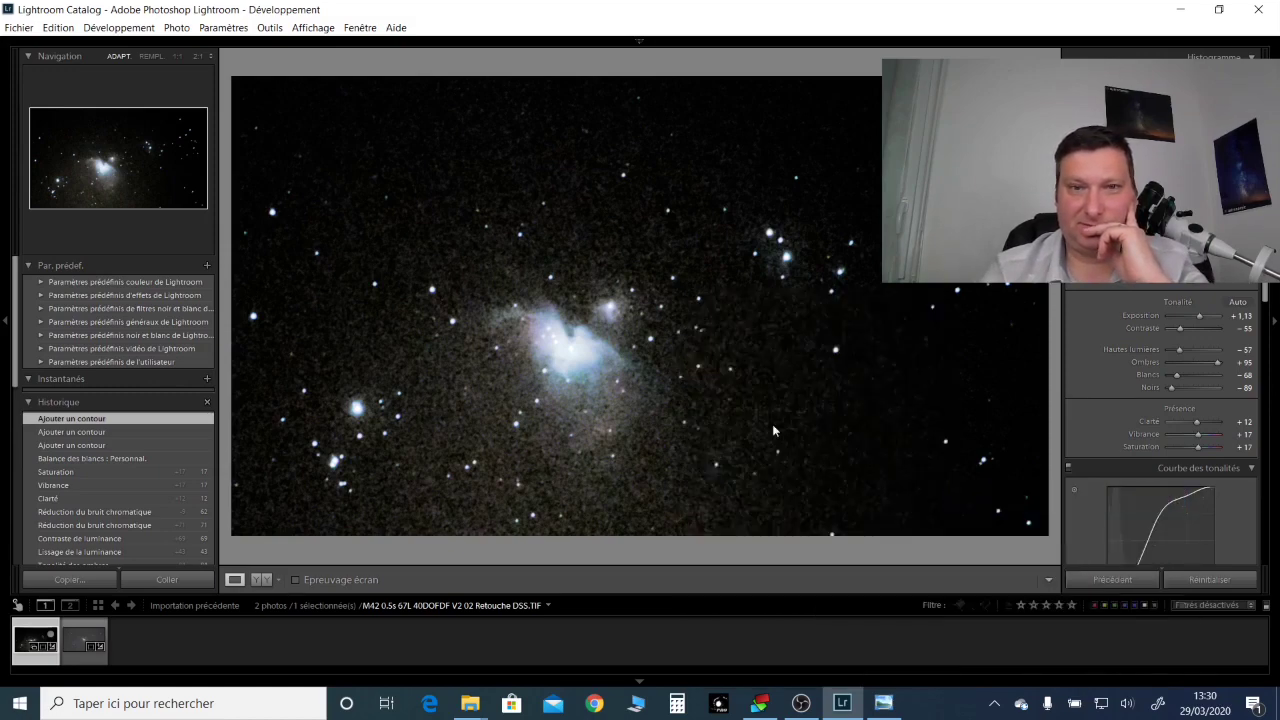
click(666, 476)
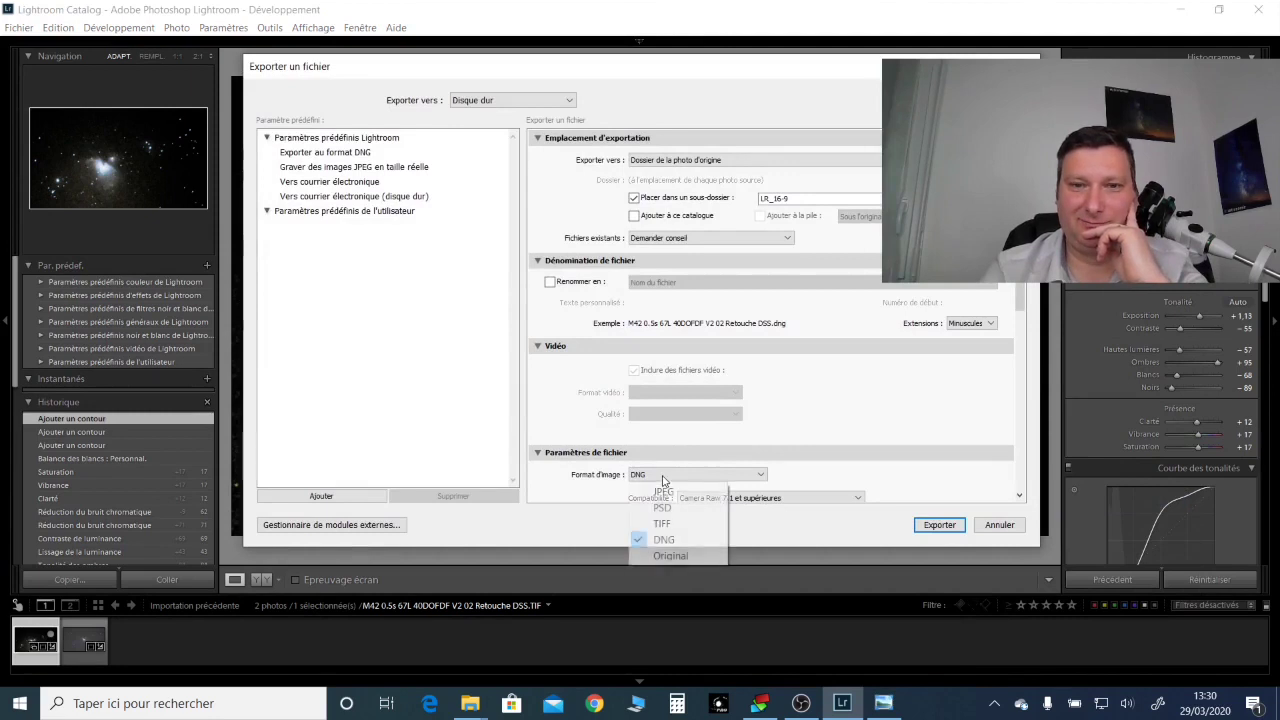
click(662, 491)
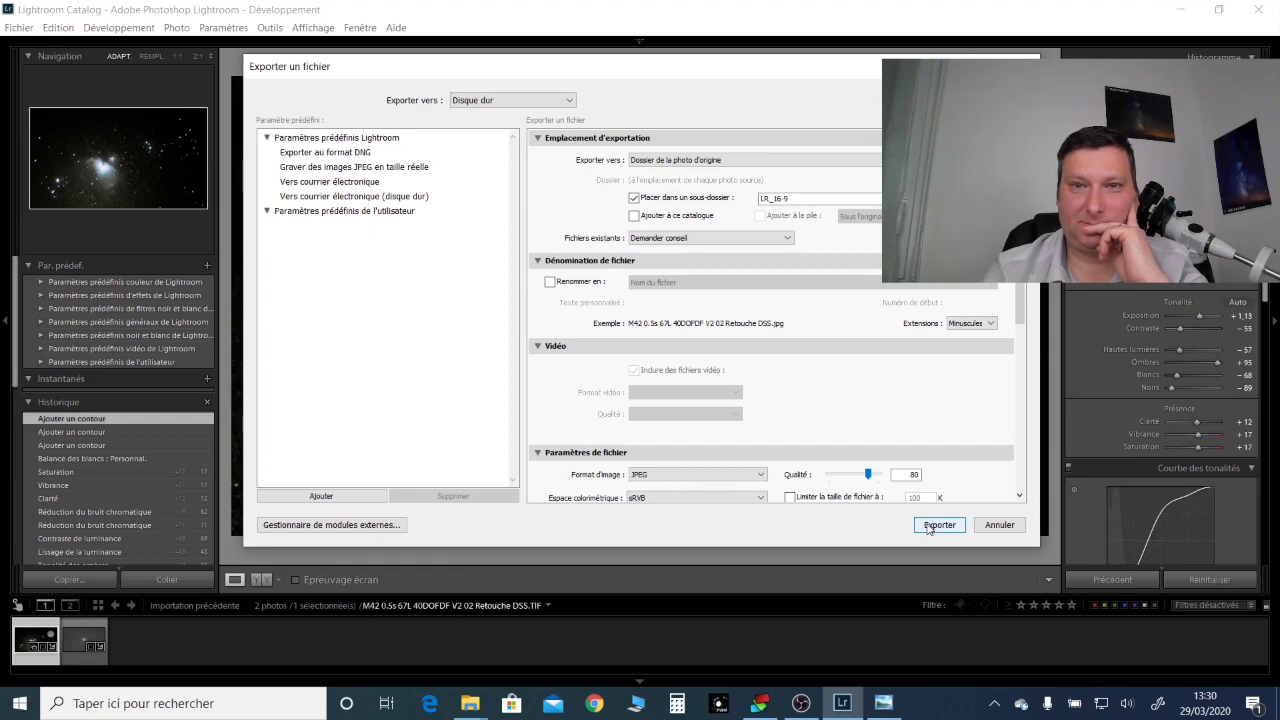
click(939, 525)
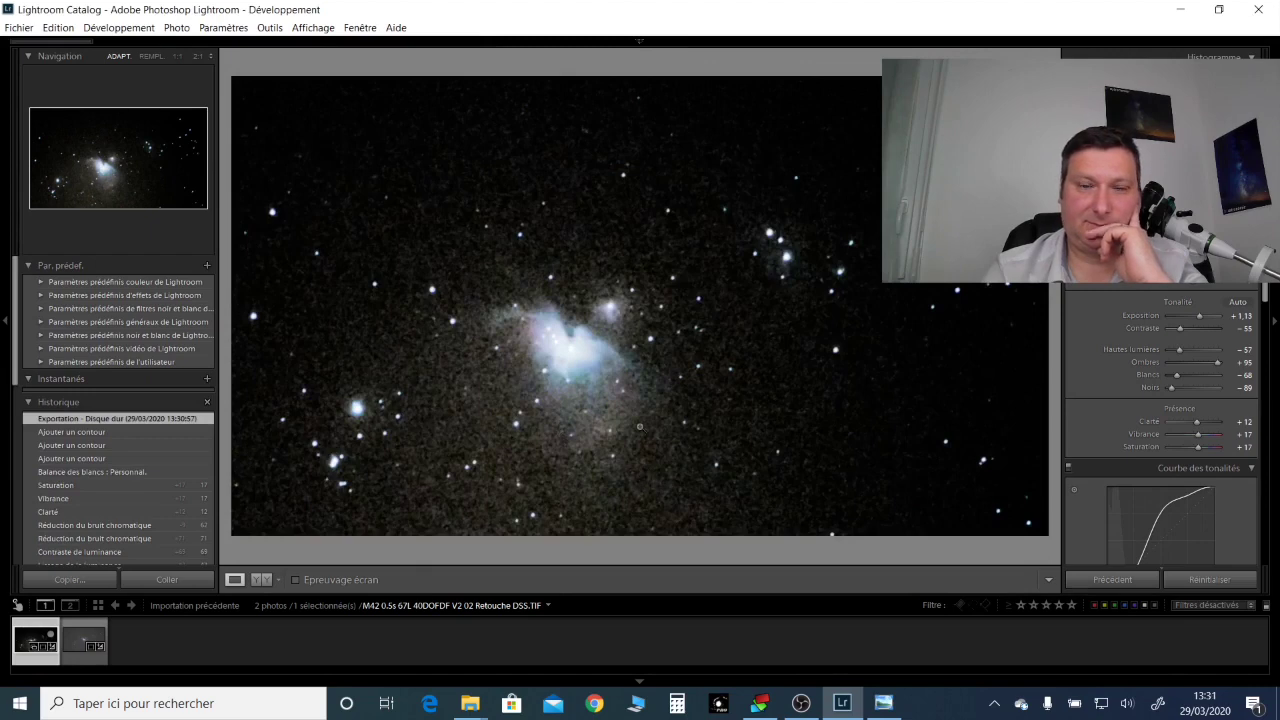
Step: Export it again as a 16-bit TIFF, then select the original 01stacked photo
right_click(646, 372)
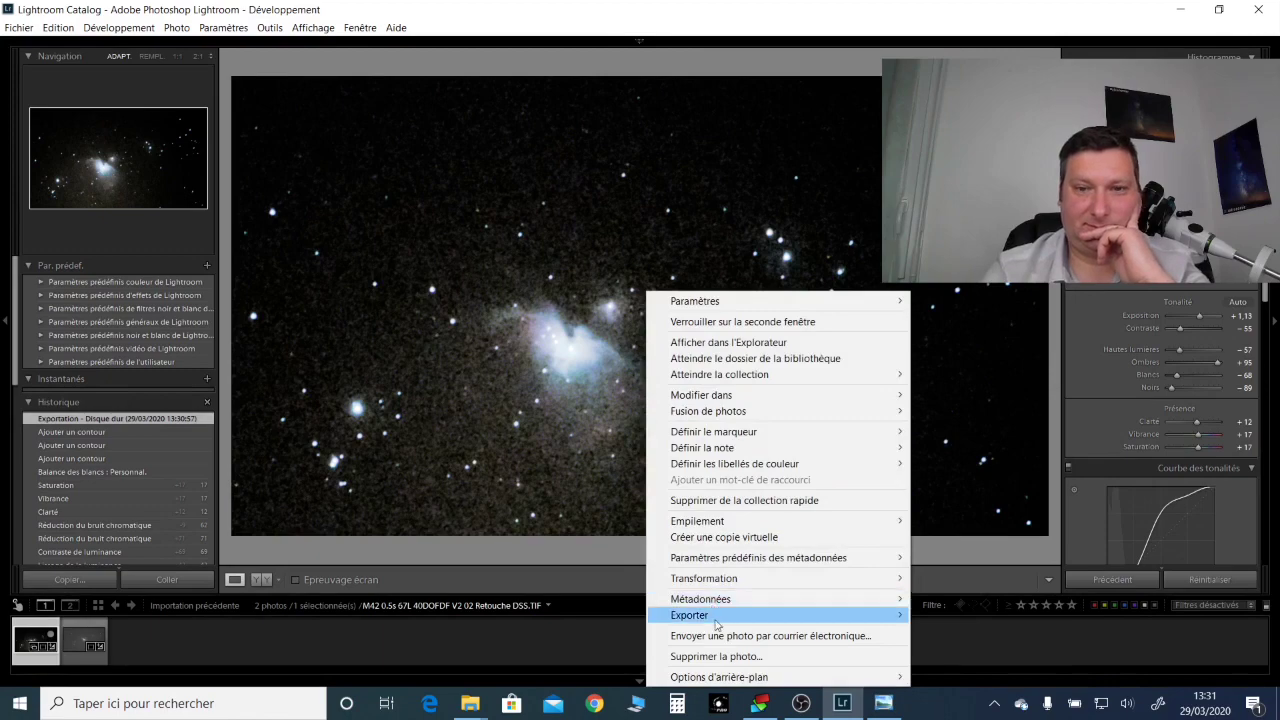
mouse_move(689, 615)
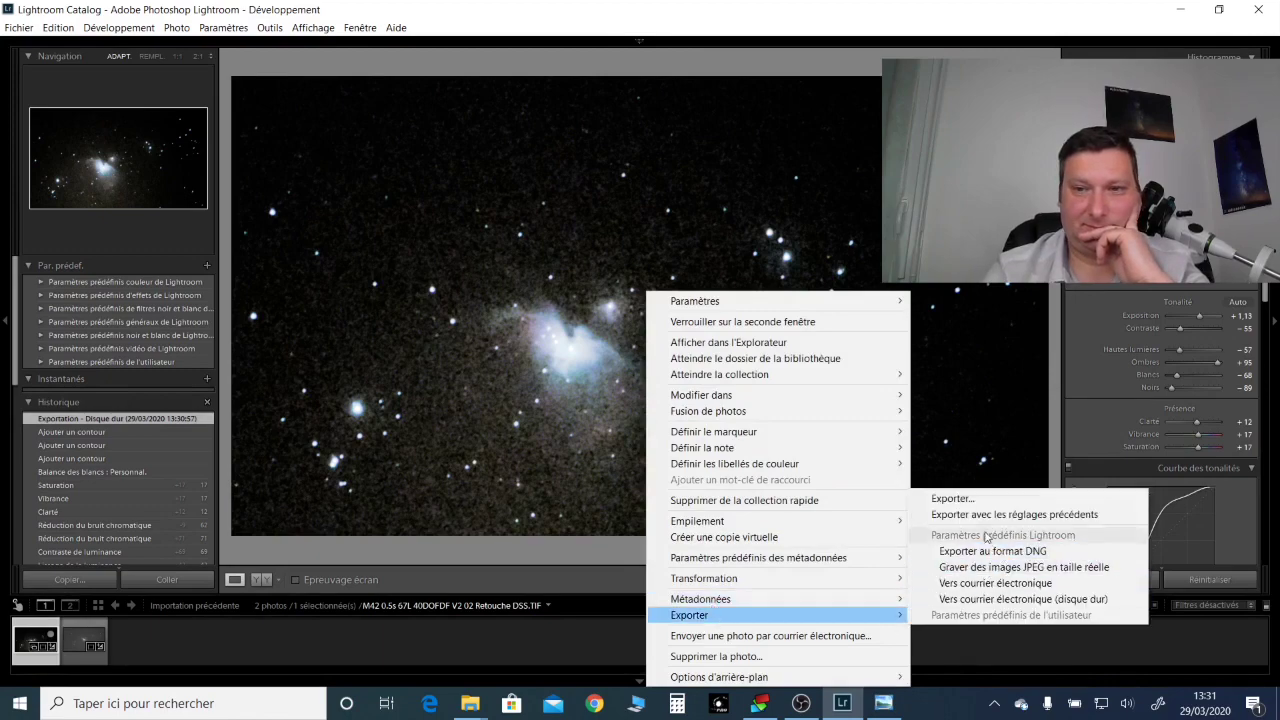
click(952, 498)
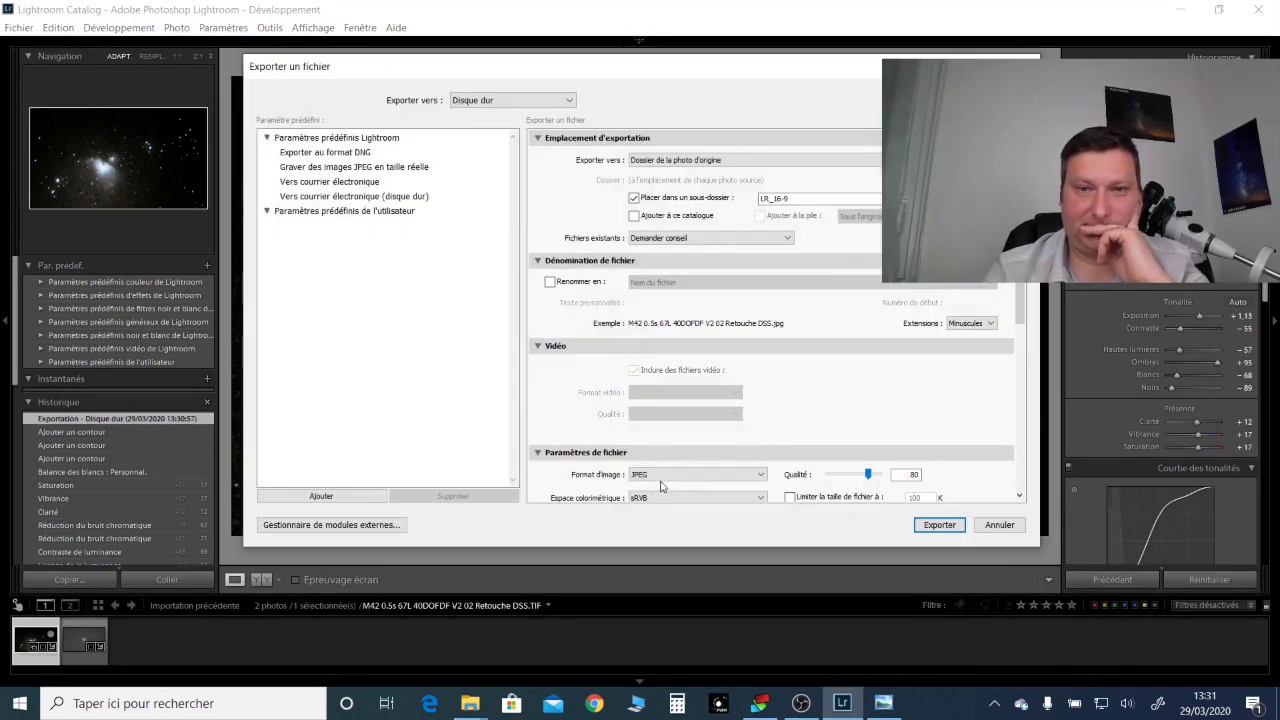
click(660, 478)
click(665, 522)
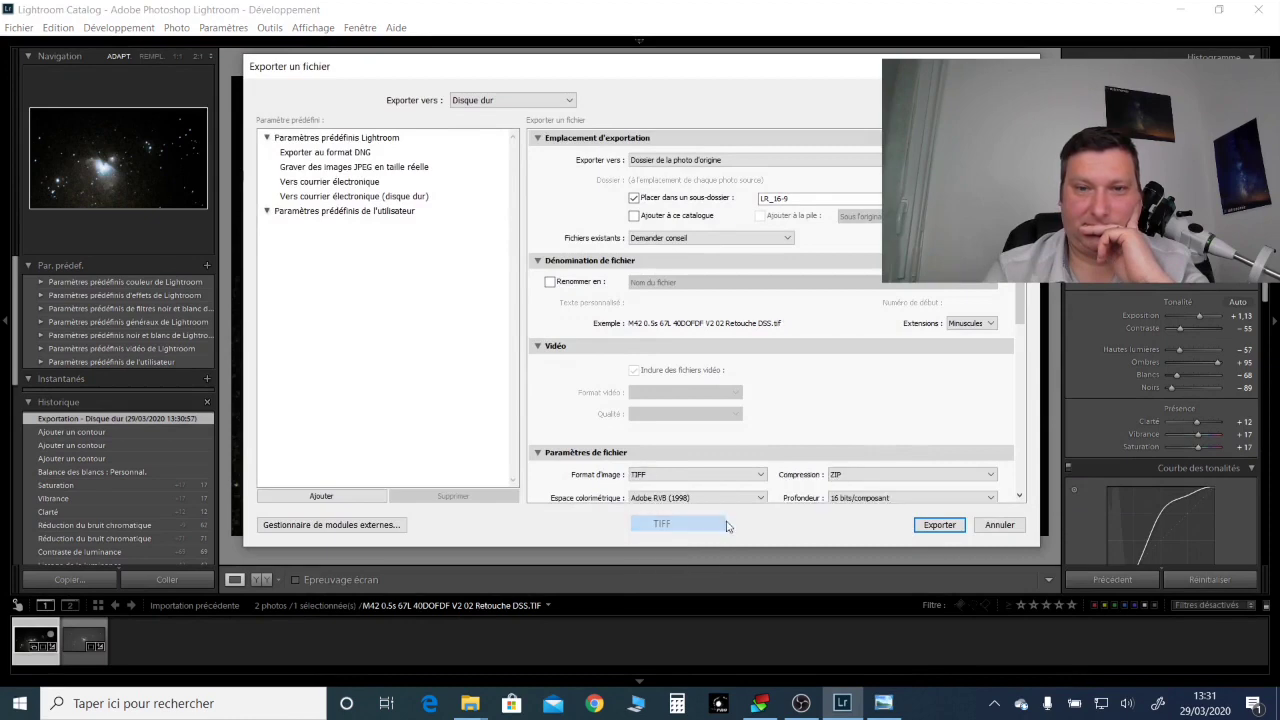
click(938, 525)
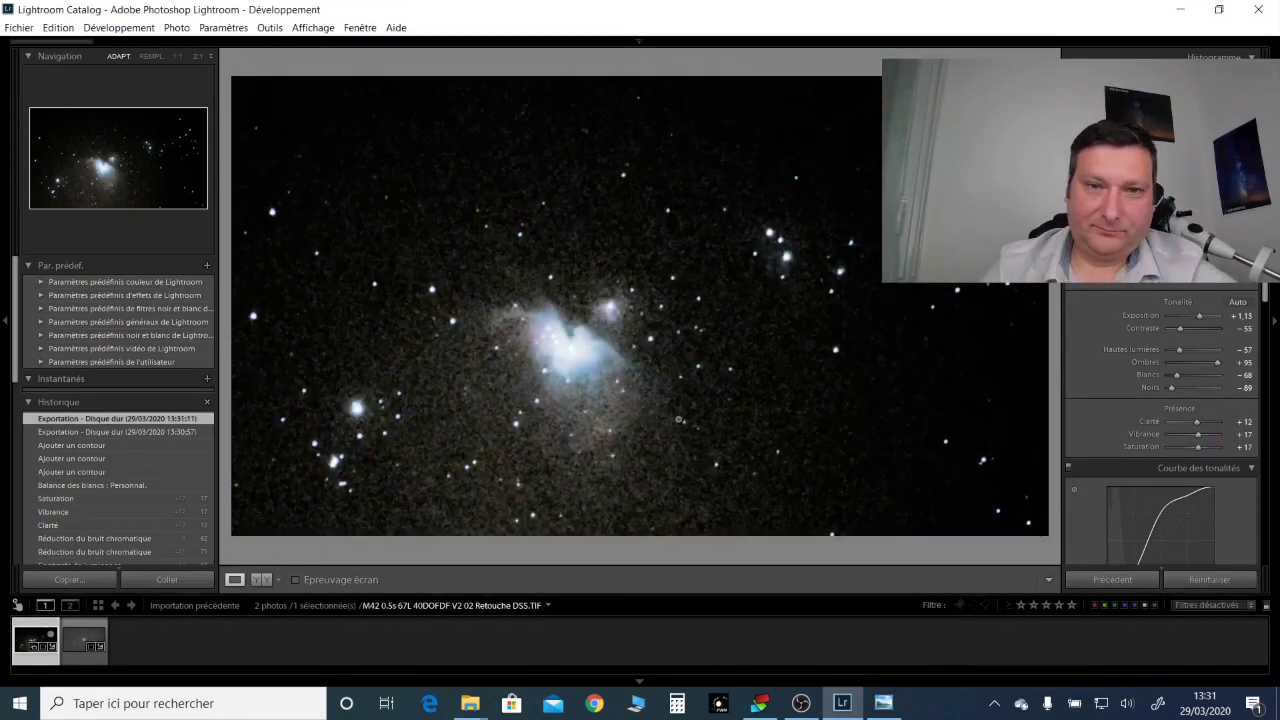
click(75, 645)
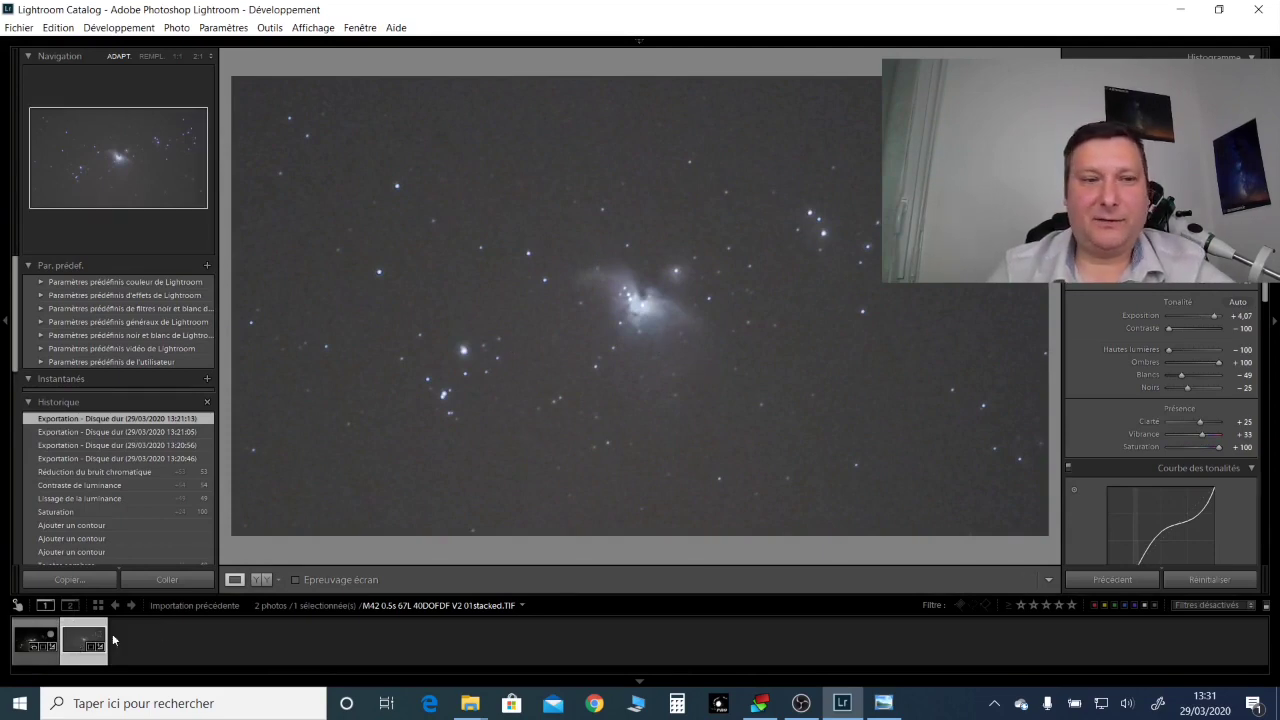
Step: Back on the Retouche DSS photo, pull the tone curve to Shadows -100 and Darks -22
click(38, 646)
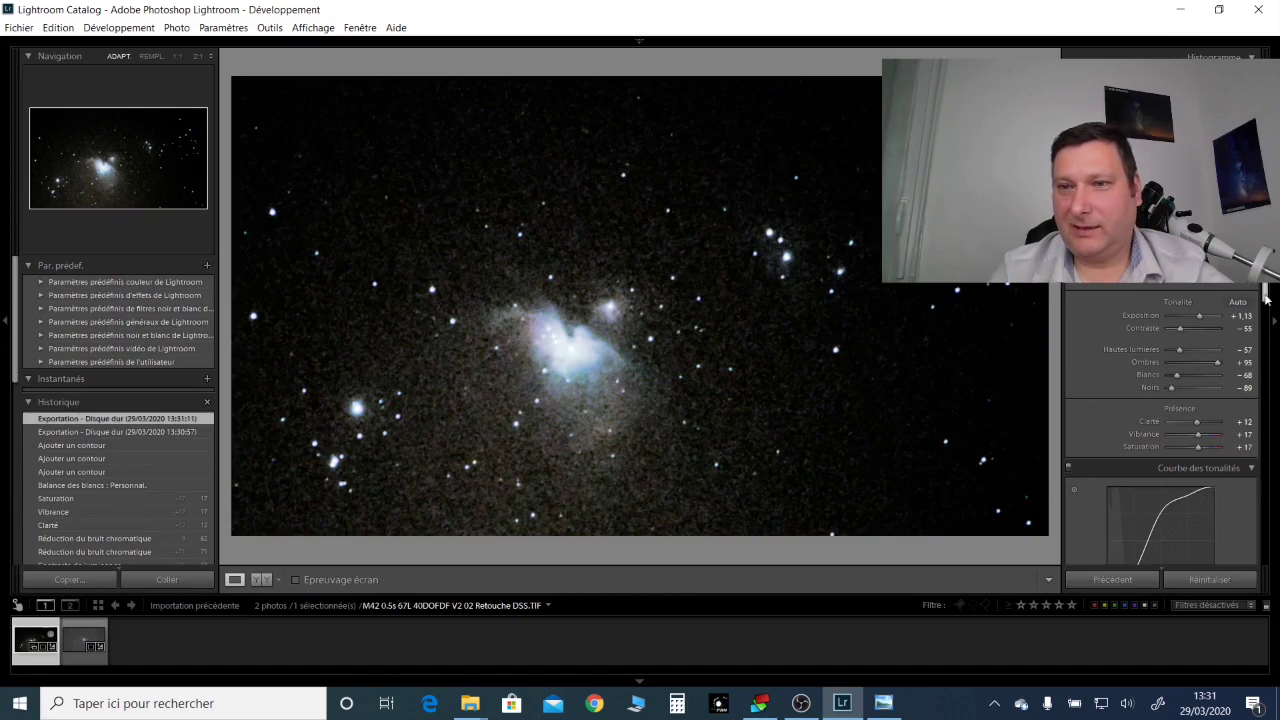
scroll(1266, 300, down, 1)
scroll(1266, 300, down, 5)
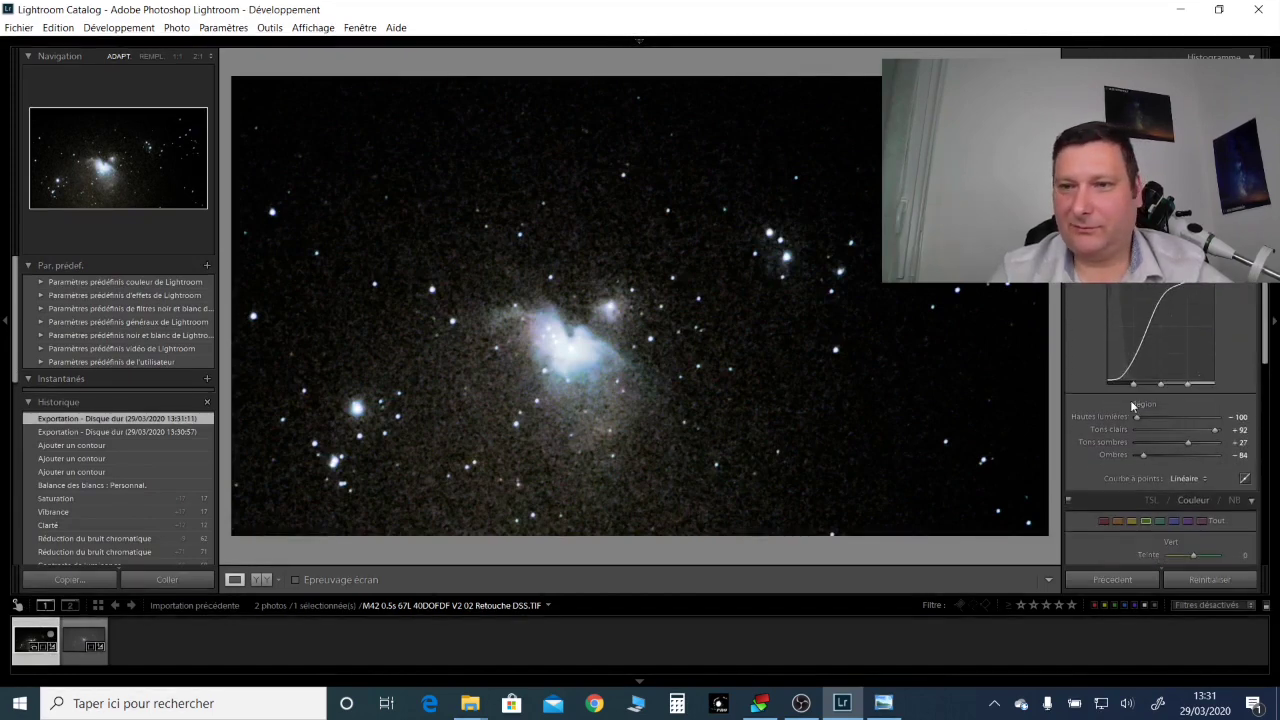
mouse_move(1129, 384)
mouse_down()
mouse_move(1129, 400)
mouse_move(1127, 322)
mouse_up()
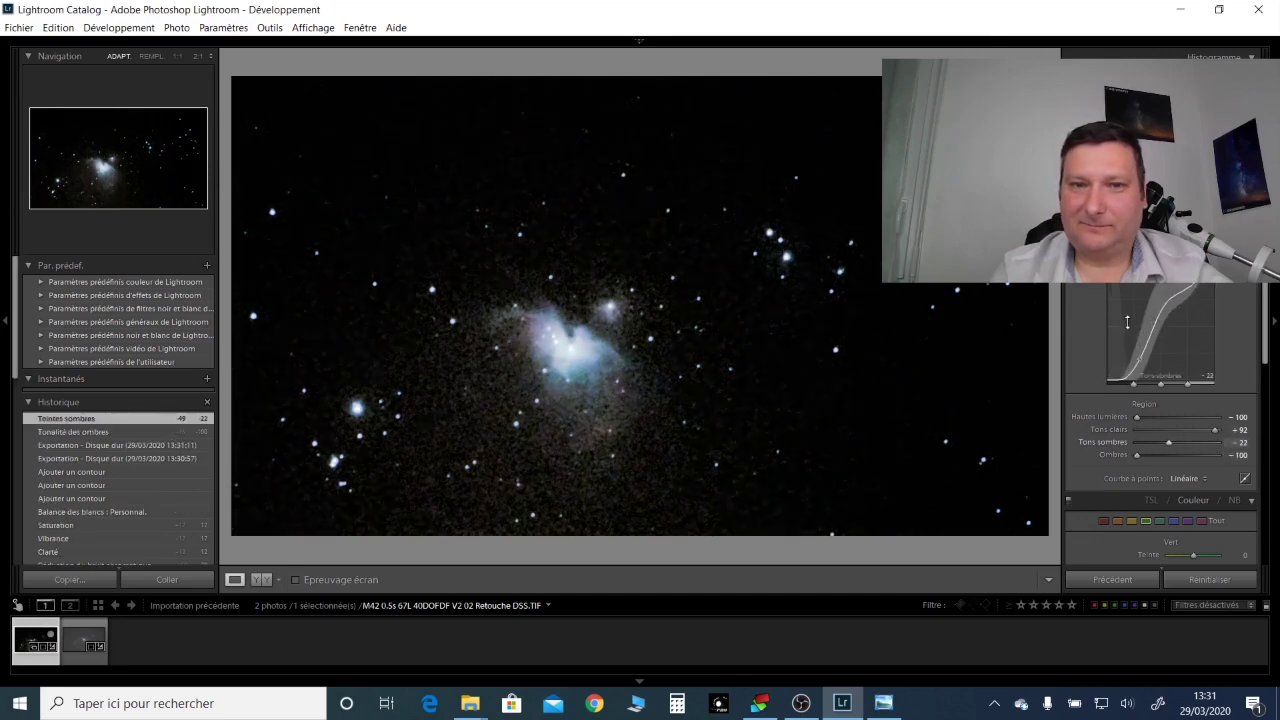
Step: Re-export the darkened photo with the existing export settings, resolving the file-name conflict
right_click(614, 356)
mouse_move(656, 615)
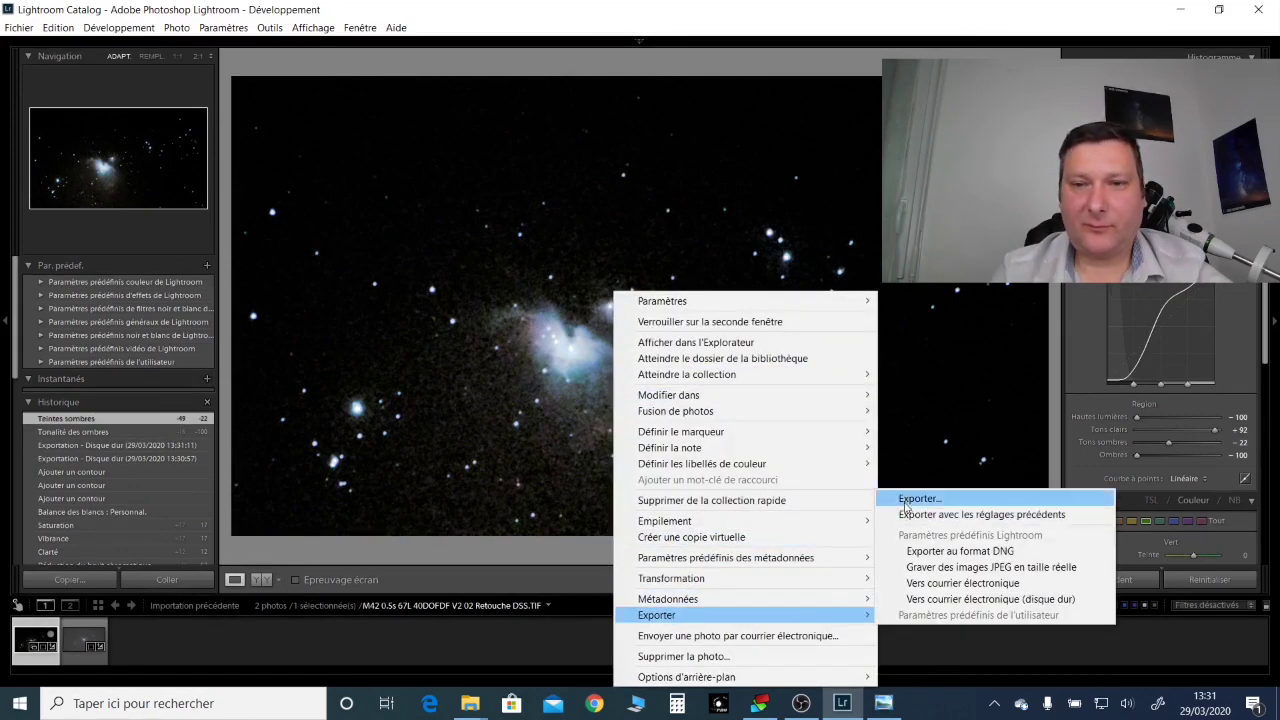
click(905, 507)
click(940, 524)
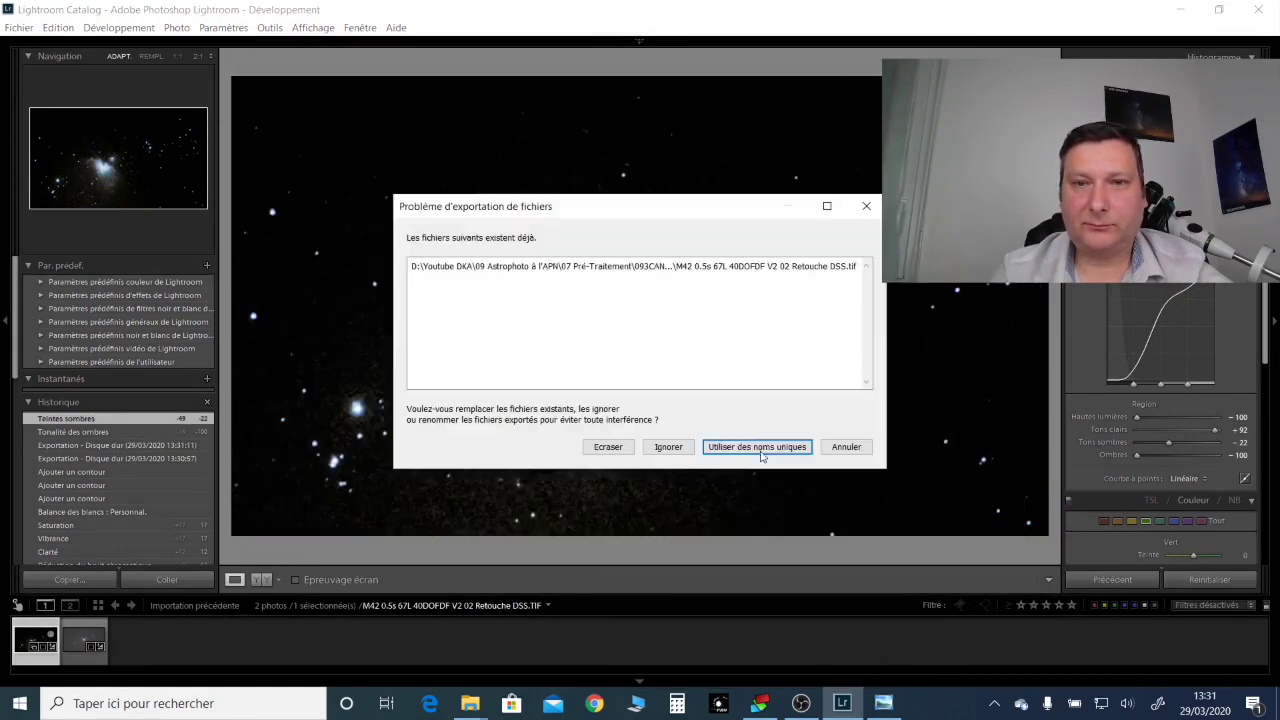
click(762, 456)
Step: Export the darkened photo again as JPEG, overwriting the earlier JPG file
right_click(622, 292)
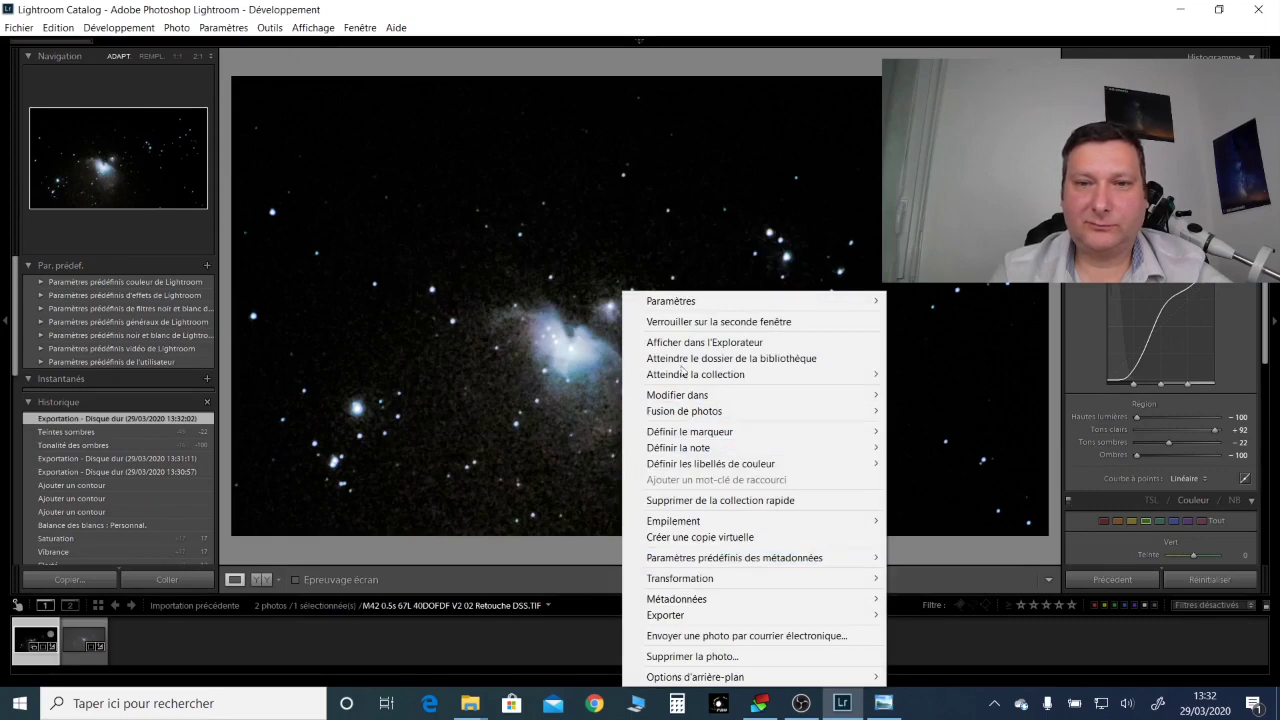
mouse_move(665, 615)
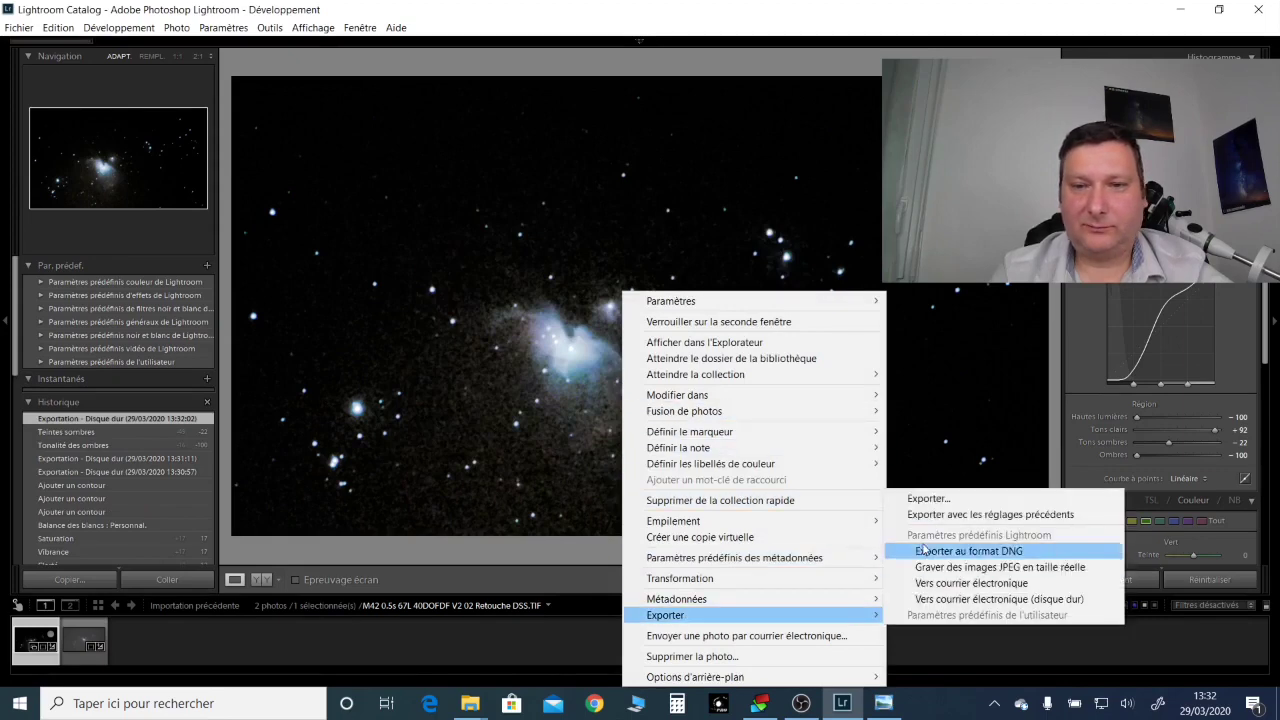
click(928, 498)
click(680, 474)
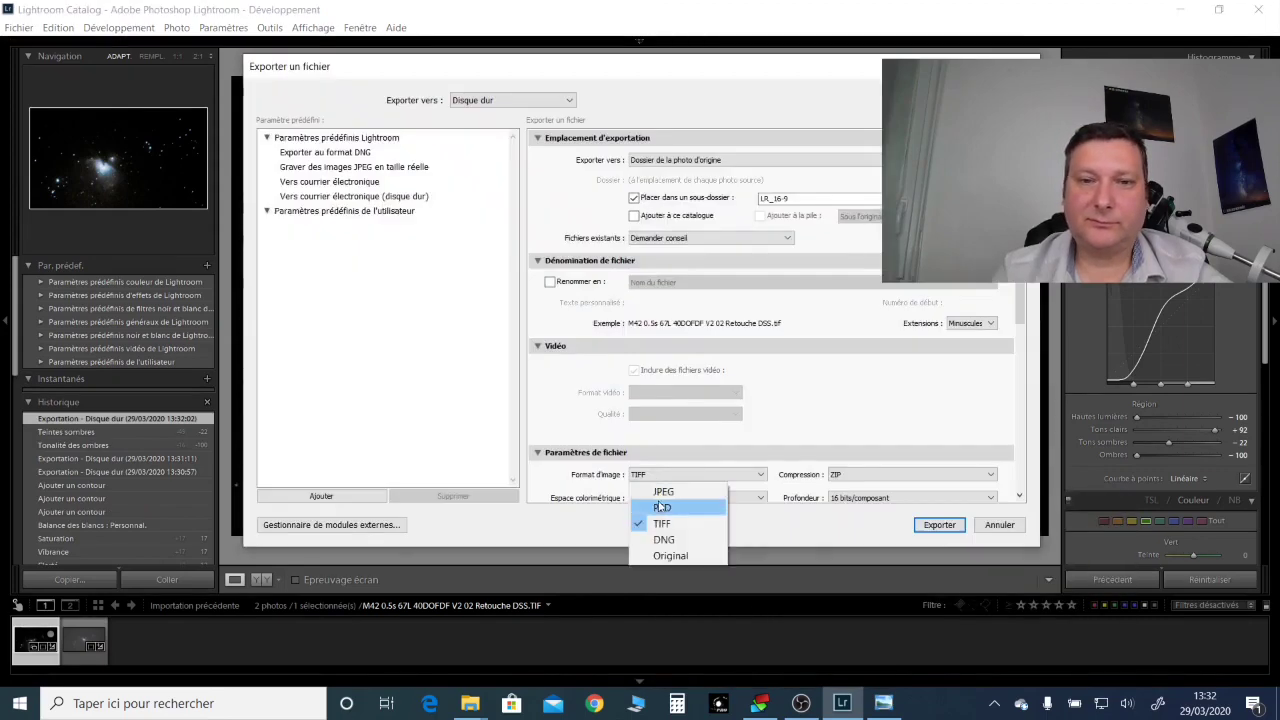
click(663, 491)
click(939, 524)
click(605, 443)
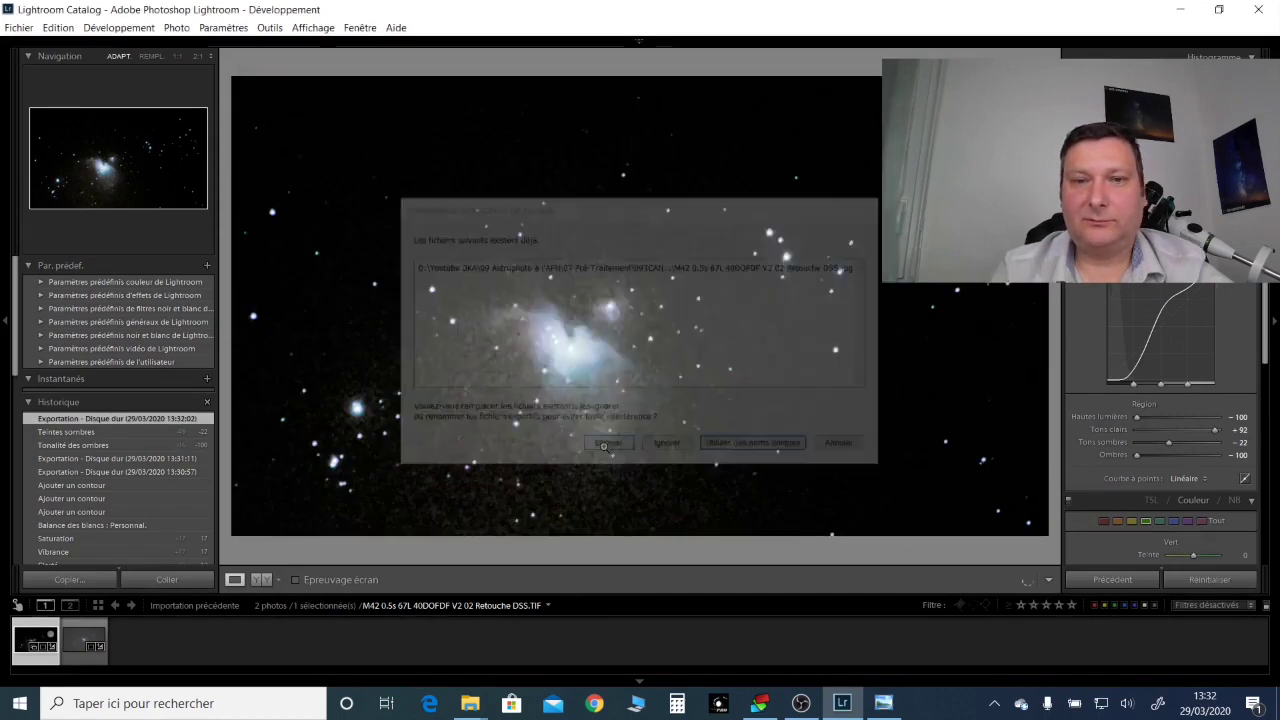
Step: Open the LR_16-9 export folder and view 01stacked.jpg in Photos
click(391, 634)
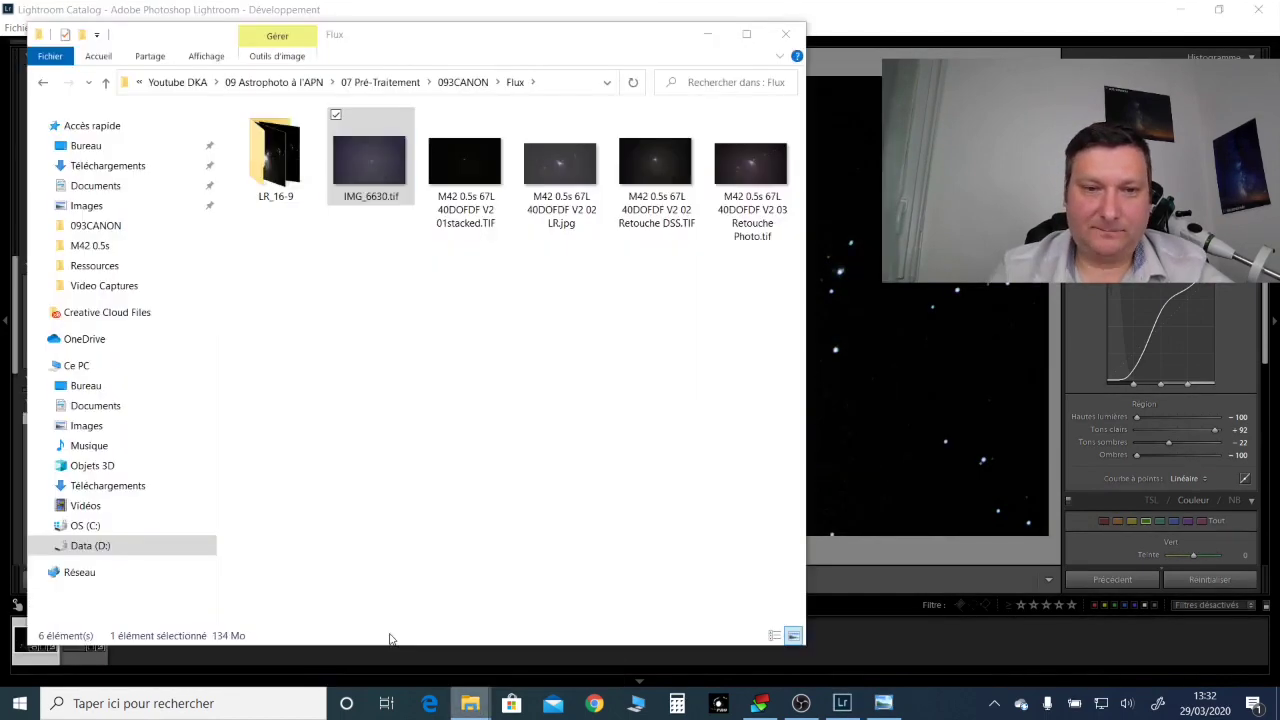
double_click(291, 200)
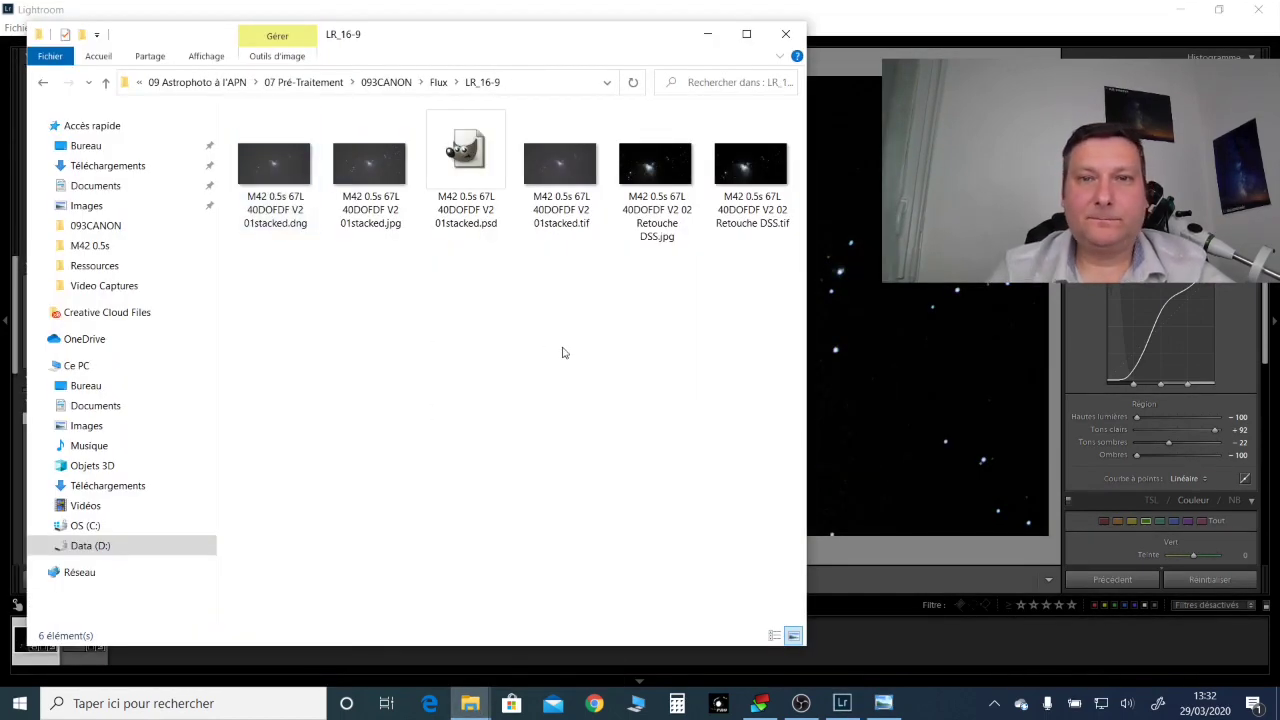
click(665, 183)
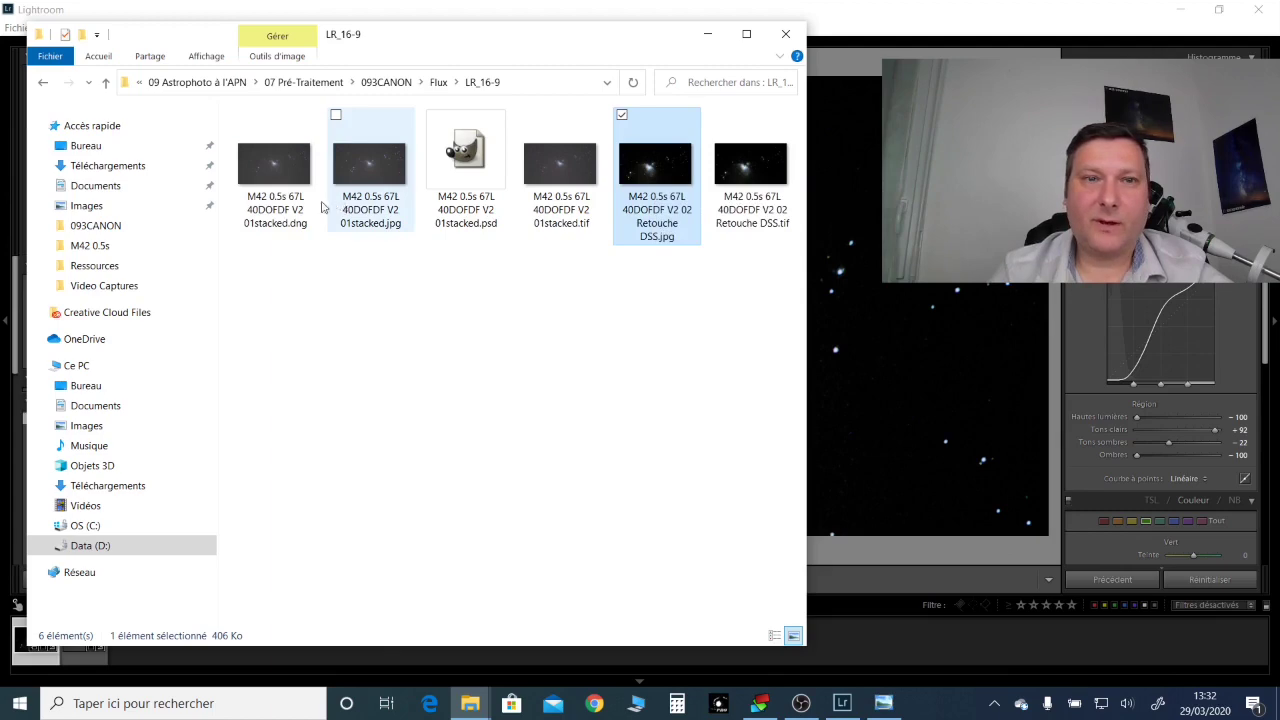
double_click(369, 177)
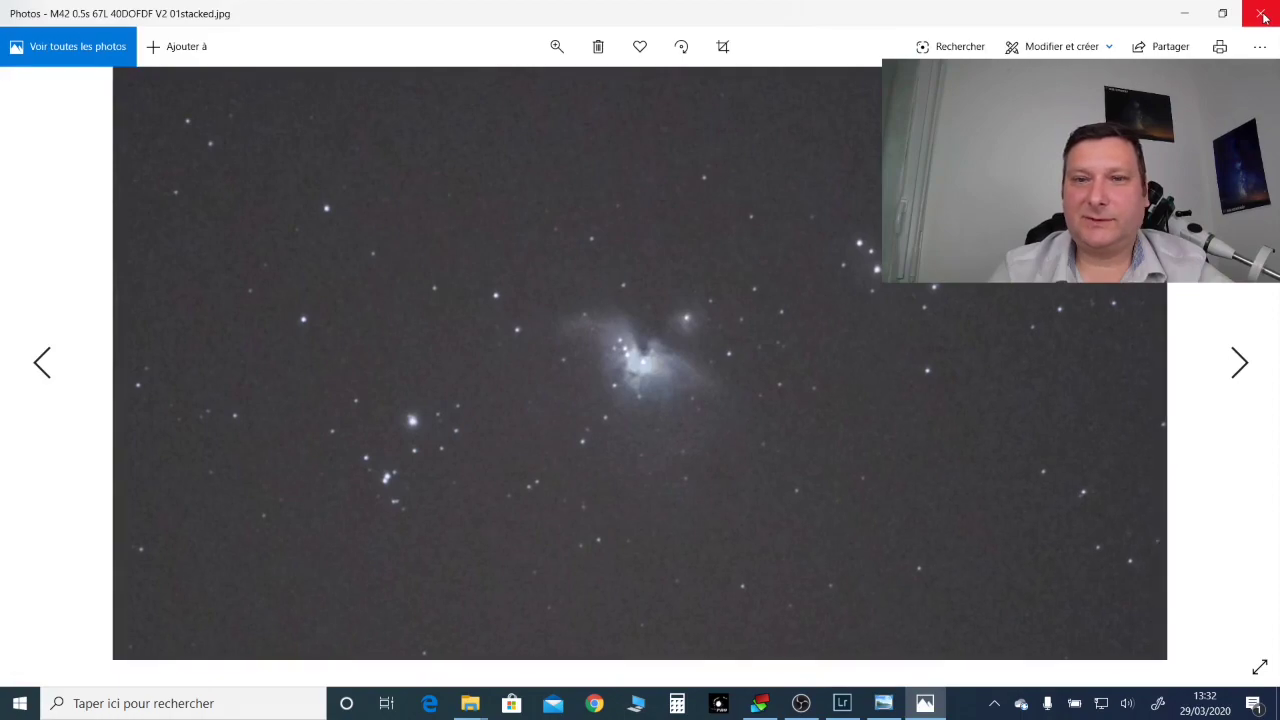
Step: Close 01stacked.jpg and open 02 Retouche DSS.jpg in Photos instead
click(1263, 17)
click(656, 176)
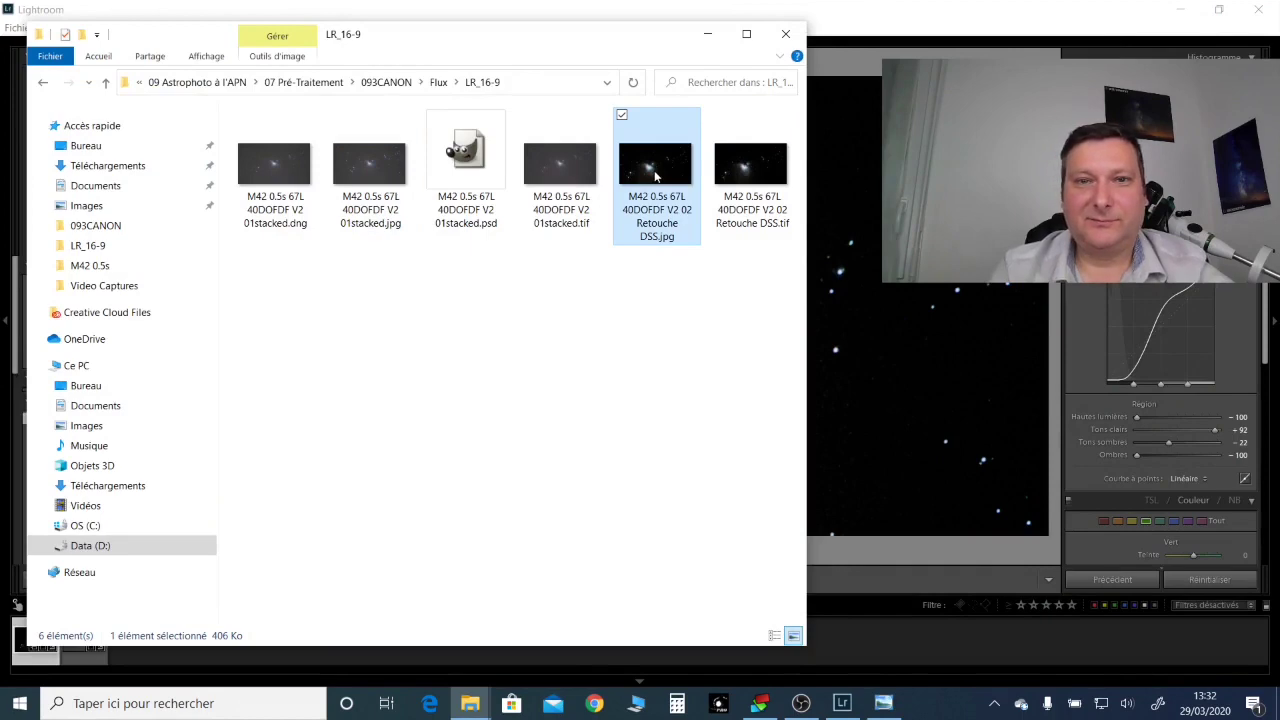
double_click(656, 176)
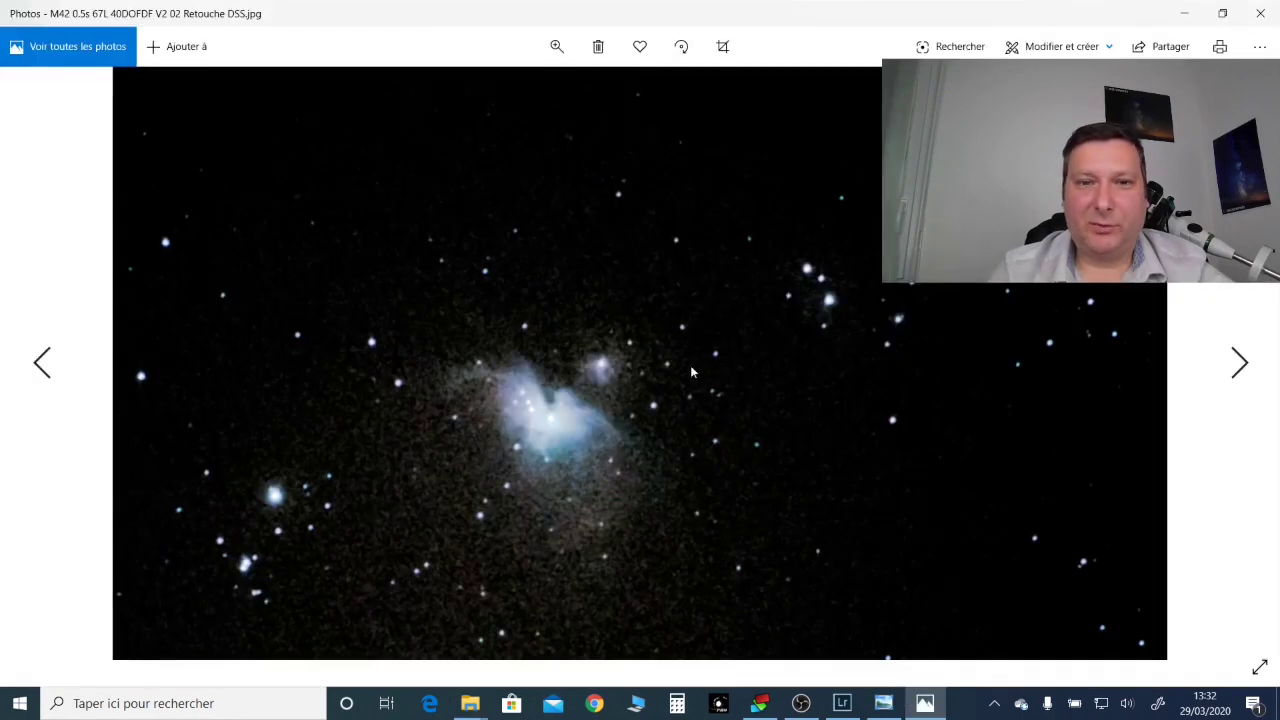